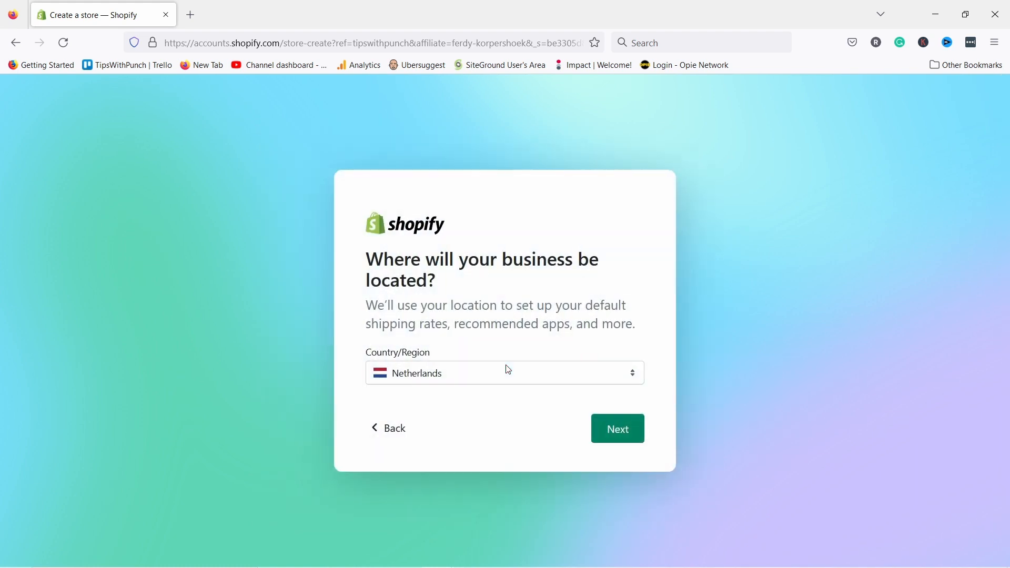
- Confirm the Netherlands as the business location and create a Shopify ID with the e-mail option, entering the account password
{"action": "left_click", "coordinate": [632, 428]}
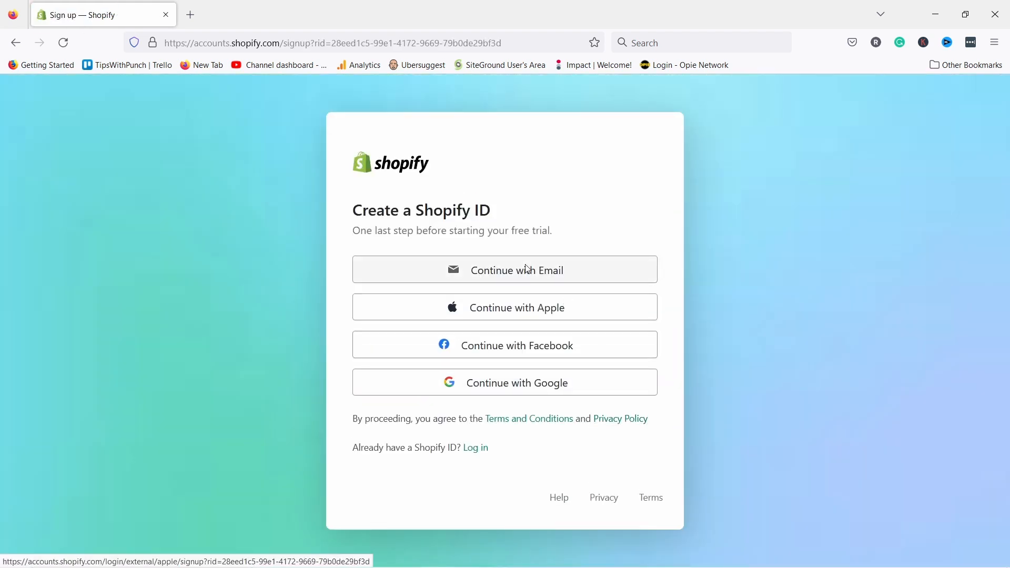
{"action": "left_click", "coordinate": [523, 271]}
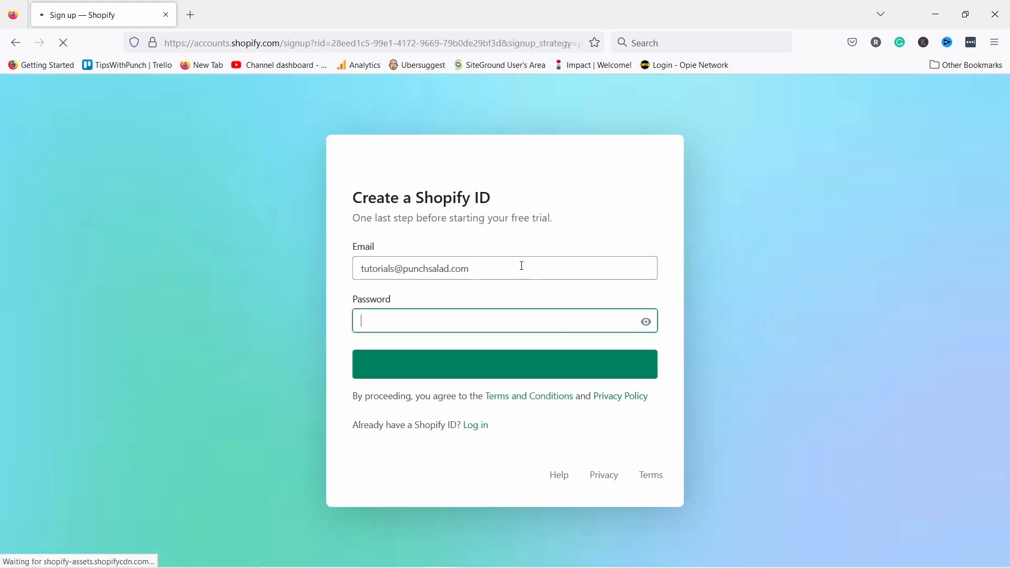
{"action": "left_click", "coordinate": [404, 316]}
{"action": "key", "text": "ctrl+v"}
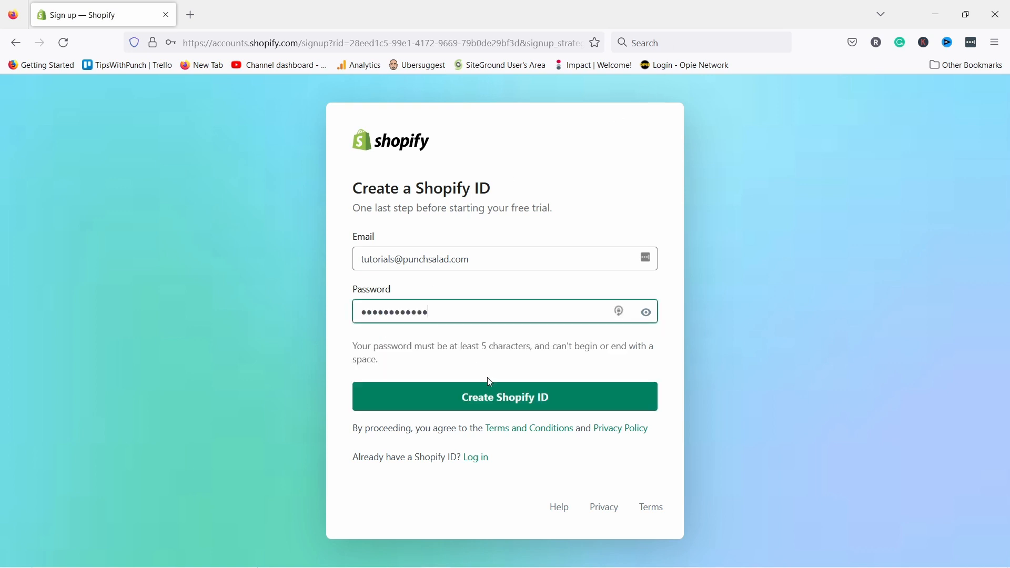
{"action": "left_click", "coordinate": [442, 397]}
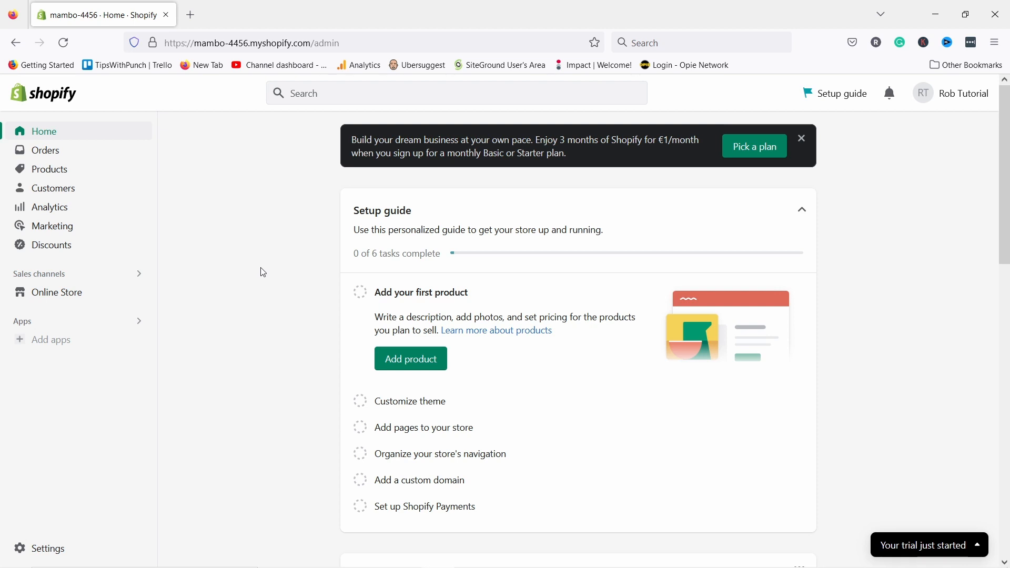
- Open the online store's themes, view the storefront with its current theme, and close that preview
{"action": "left_click", "coordinate": [48, 296]}
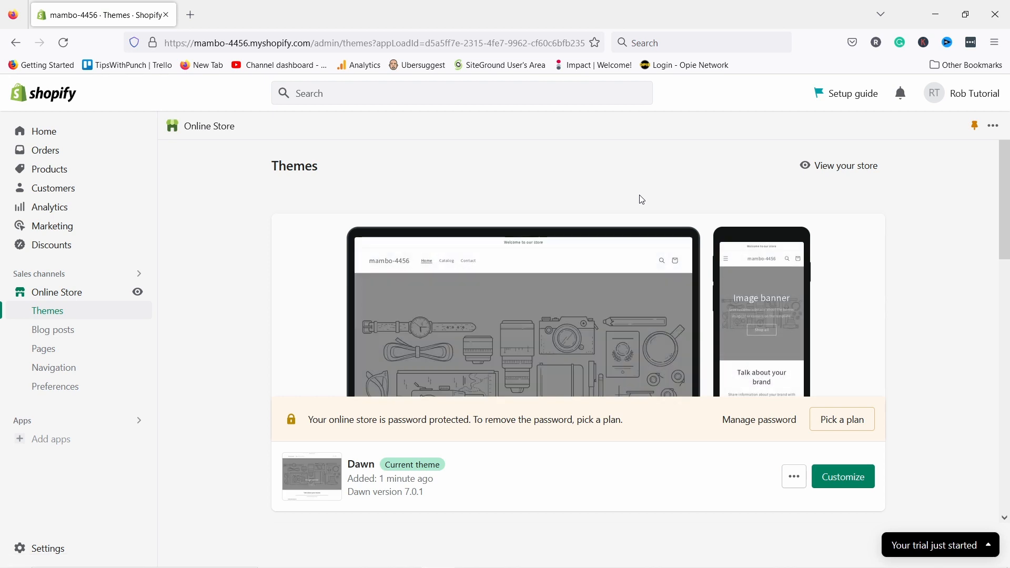
{"action": "left_click", "coordinate": [842, 168]}
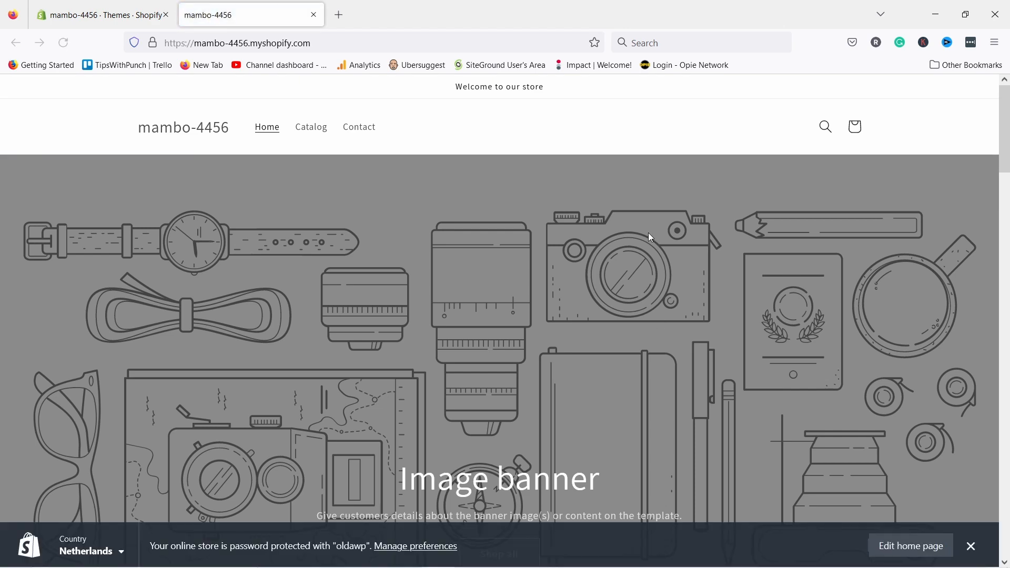
{"action": "scroll", "coordinate": [550, 234], "scroll_direction": "down", "scroll_amount": 10}
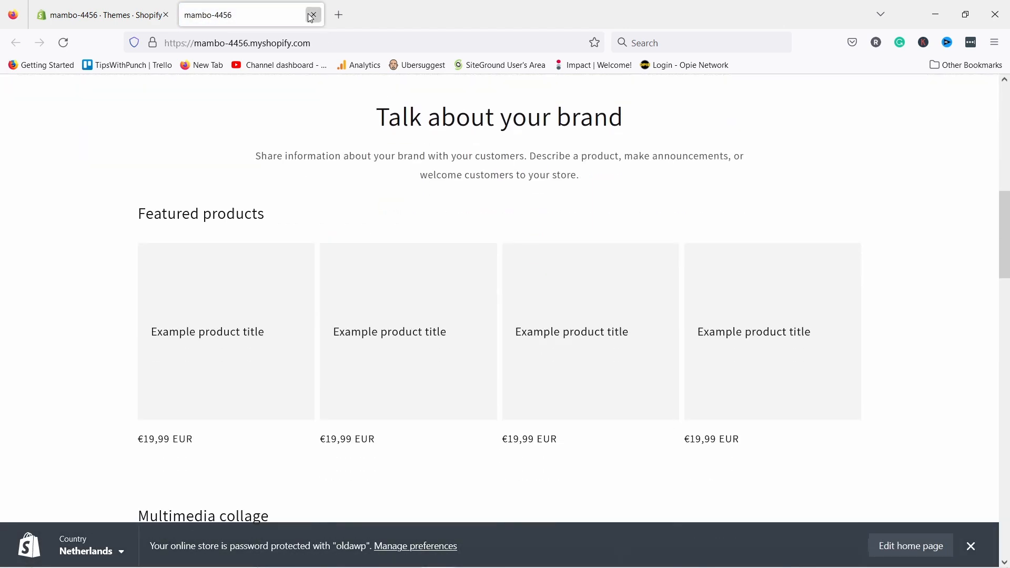
{"action": "left_click", "coordinate": [314, 15]}
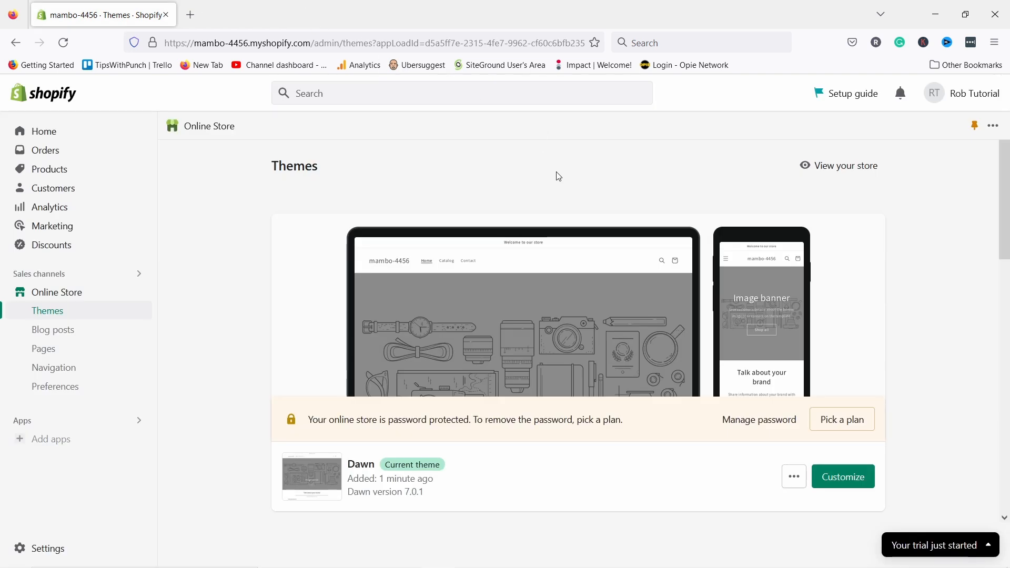
- Visit the Theme Store, filter the themes to Free, and open the Refresh theme's page
{"action": "scroll", "coordinate": [558, 177], "scroll_direction": "down", "scroll_amount": 10}
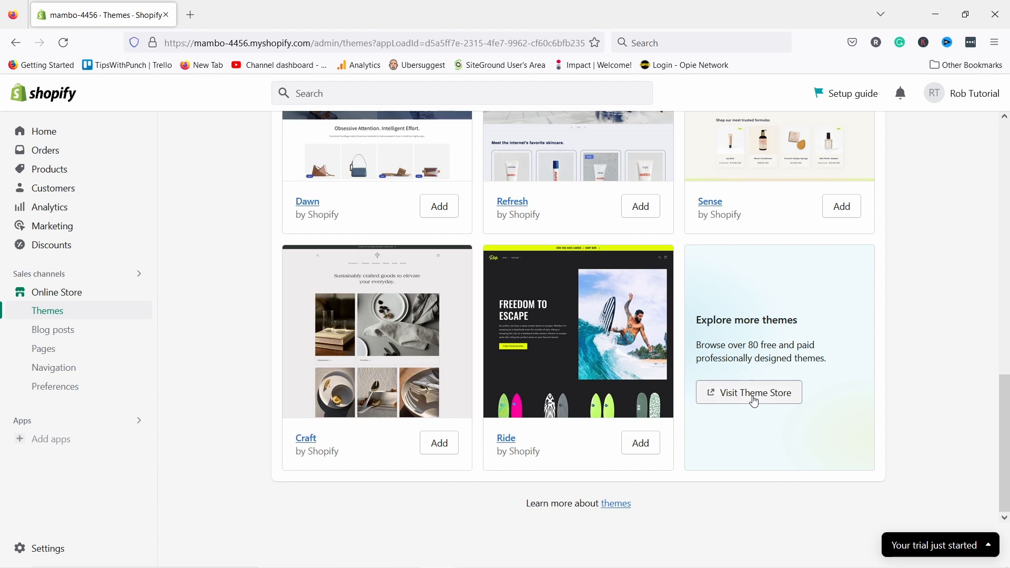
{"action": "left_click", "coordinate": [754, 401]}
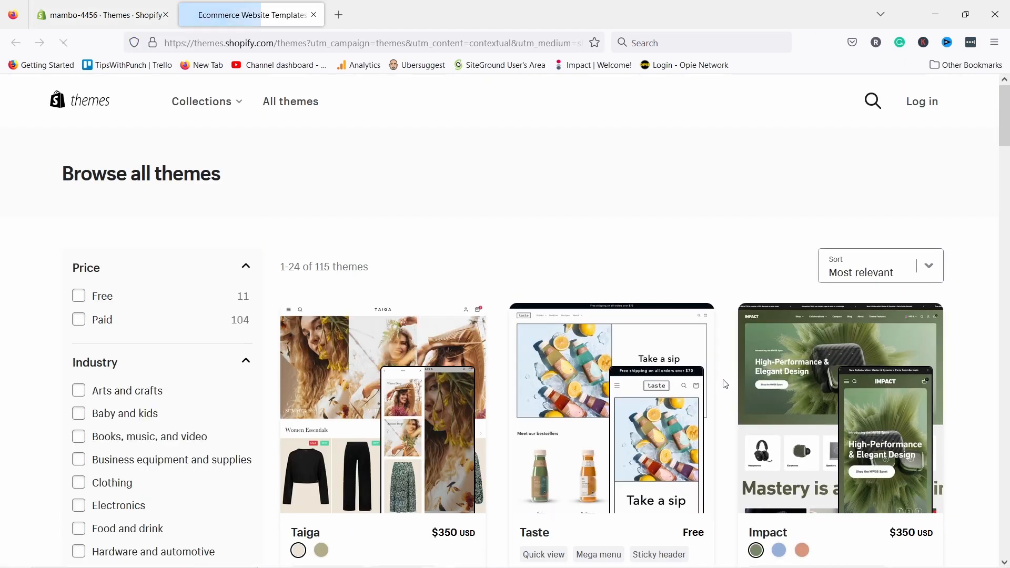
{"action": "left_click", "coordinate": [79, 297]}
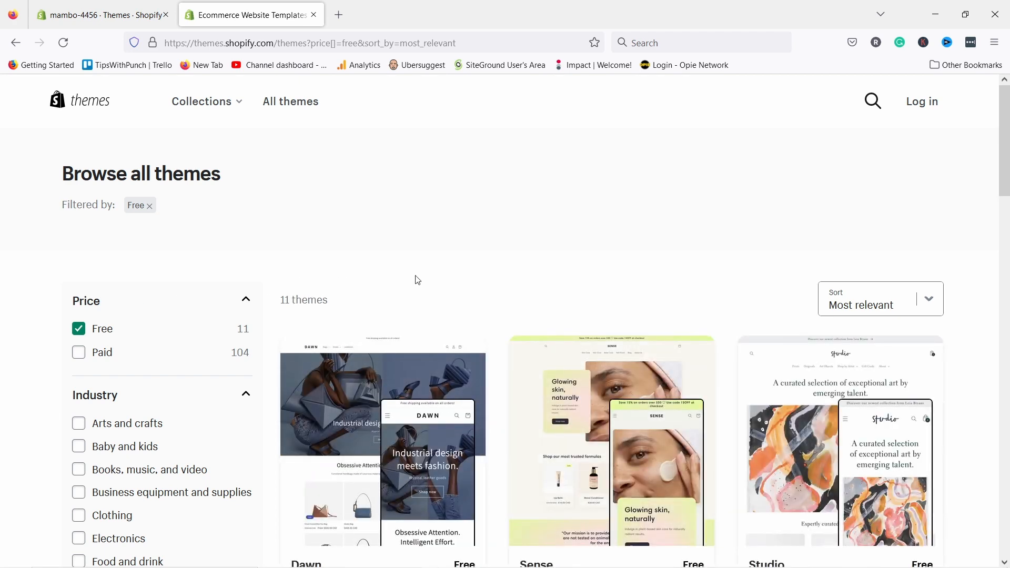
{"action": "scroll", "coordinate": [421, 282], "scroll_direction": "down", "scroll_amount": 3}
{"action": "scroll", "coordinate": [599, 312], "scroll_direction": "down", "scroll_amount": 5}
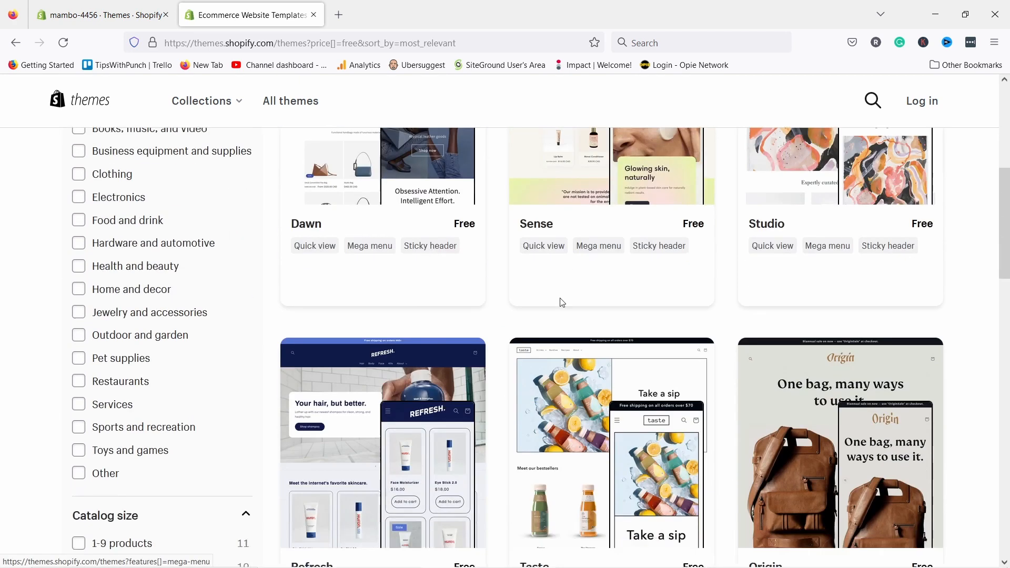
{"action": "left_click", "coordinate": [412, 353]}
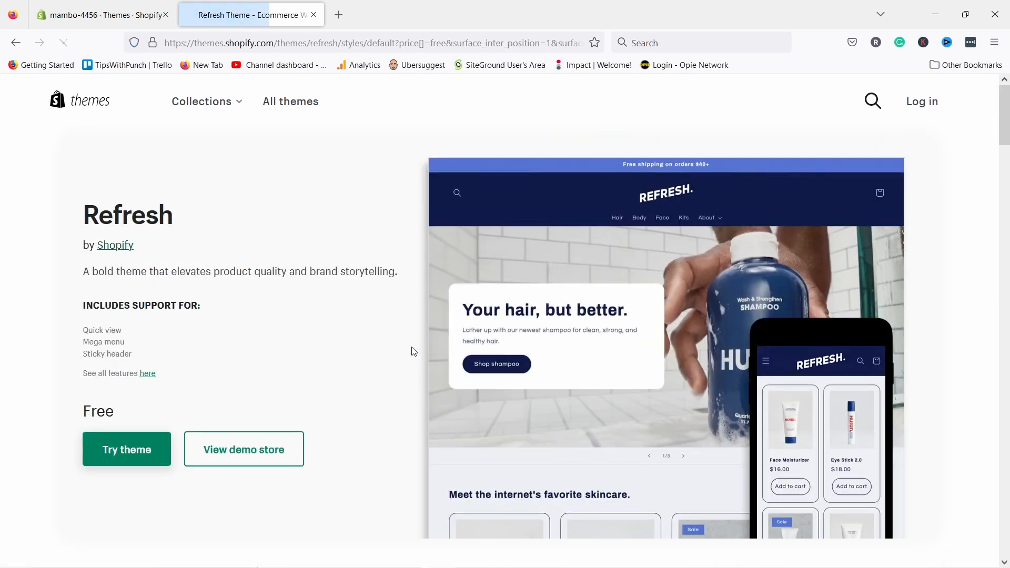
- Examine the Refresh theme's demo store, including its home page sections and the Eye Stick 2.0 product page
{"action": "scroll", "coordinate": [290, 348], "scroll_direction": "down", "scroll_amount": 2}
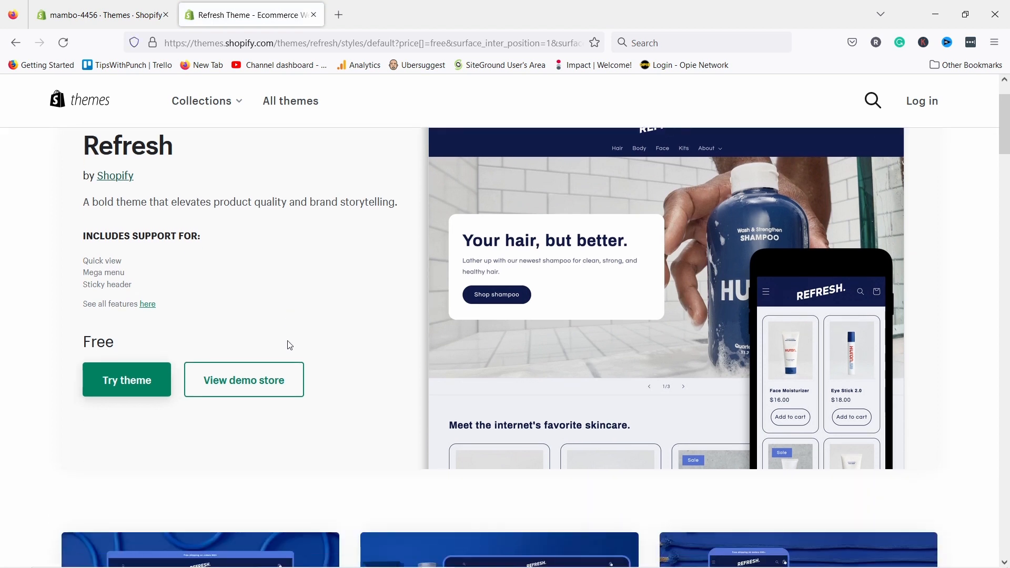
{"action": "left_click", "coordinate": [246, 380]}
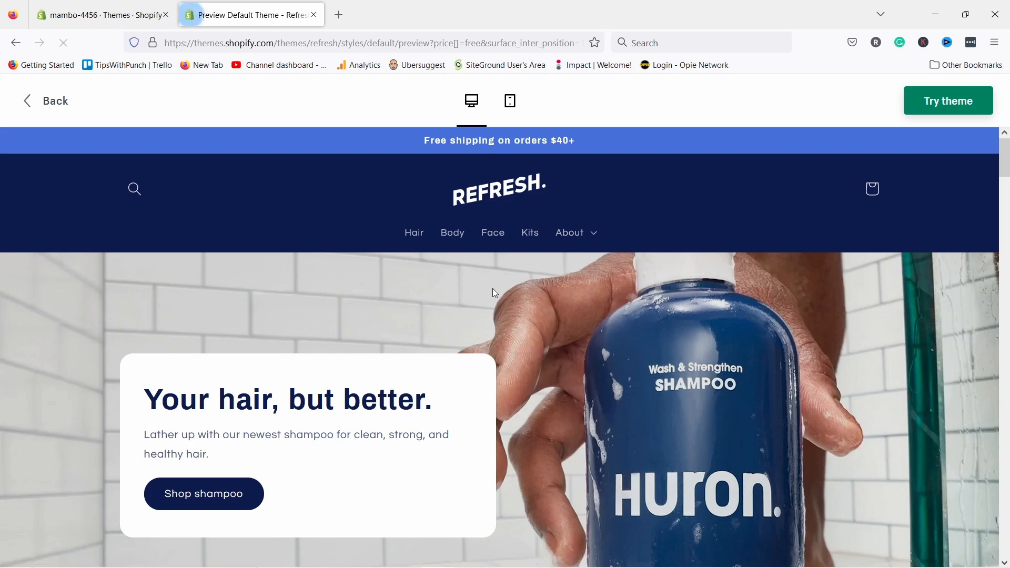
{"action": "scroll", "coordinate": [416, 244], "scroll_direction": "down", "scroll_amount": 8}
{"action": "scroll", "coordinate": [408, 250], "scroll_direction": "down", "scroll_amount": 4}
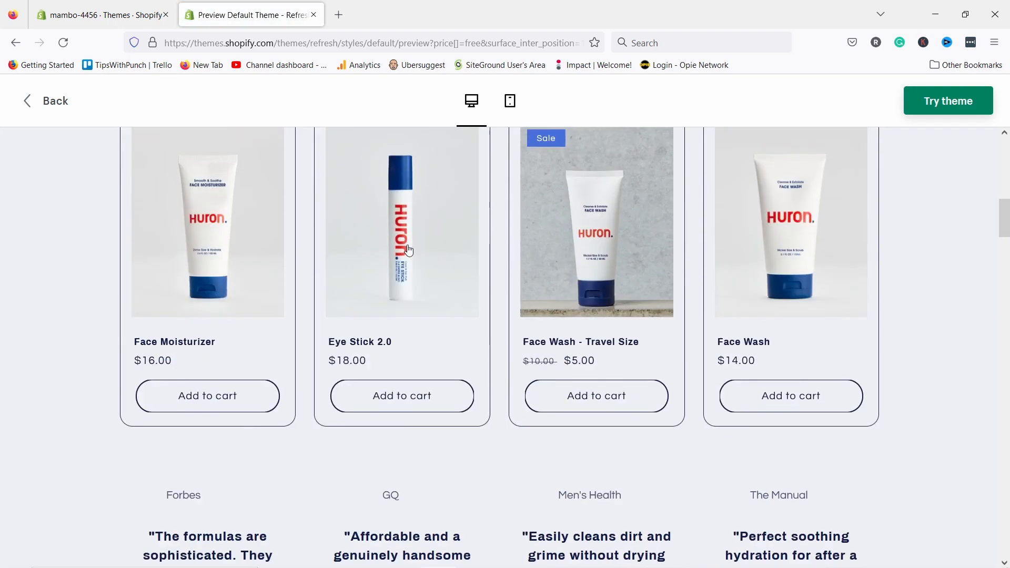
{"action": "scroll", "coordinate": [410, 250], "scroll_direction": "down", "scroll_amount": 10}
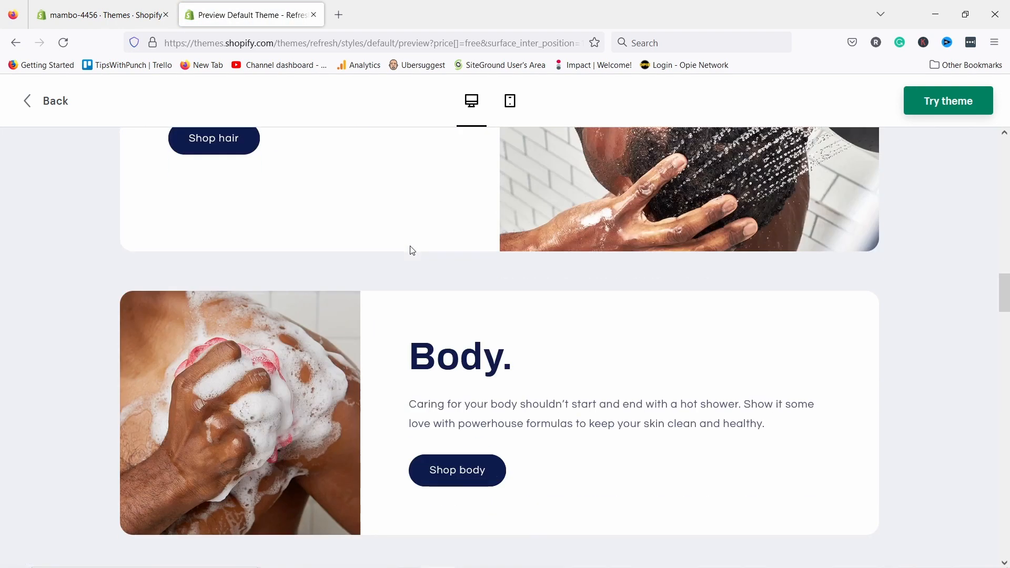
{"action": "scroll", "coordinate": [412, 250], "scroll_direction": "down", "scroll_amount": 6}
{"action": "scroll", "coordinate": [419, 266], "scroll_direction": "up", "scroll_amount": 20}
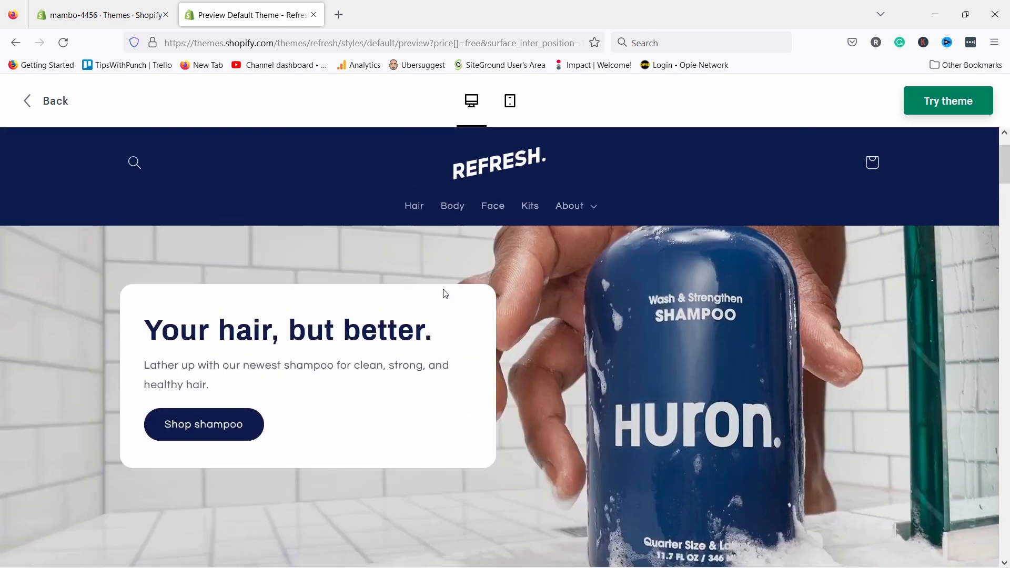
{"action": "scroll", "coordinate": [444, 293], "scroll_direction": "down", "scroll_amount": 5}
{"action": "left_click", "coordinate": [426, 294]}
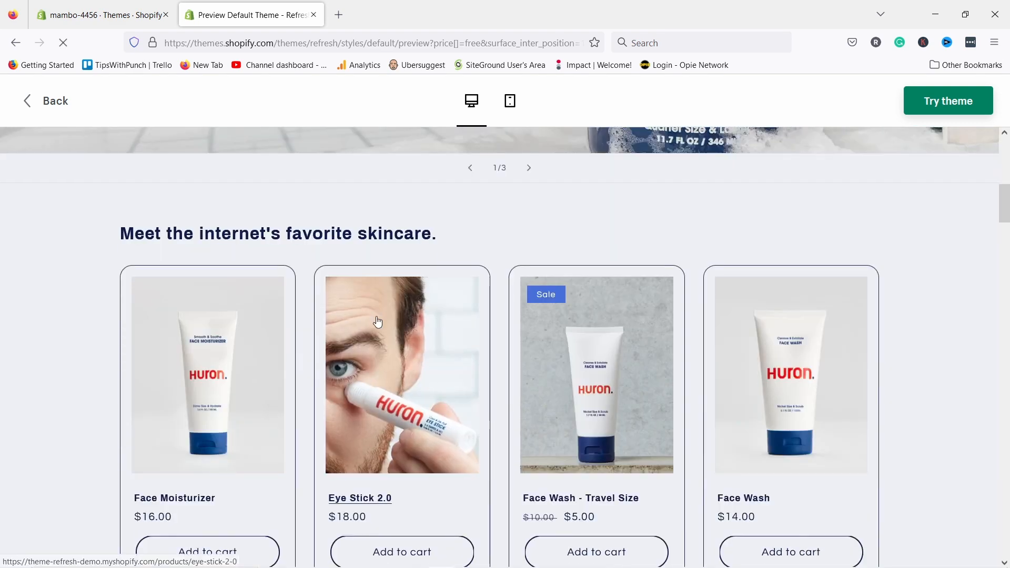
{"action": "scroll", "coordinate": [388, 214], "scroll_direction": "down", "scroll_amount": 6}
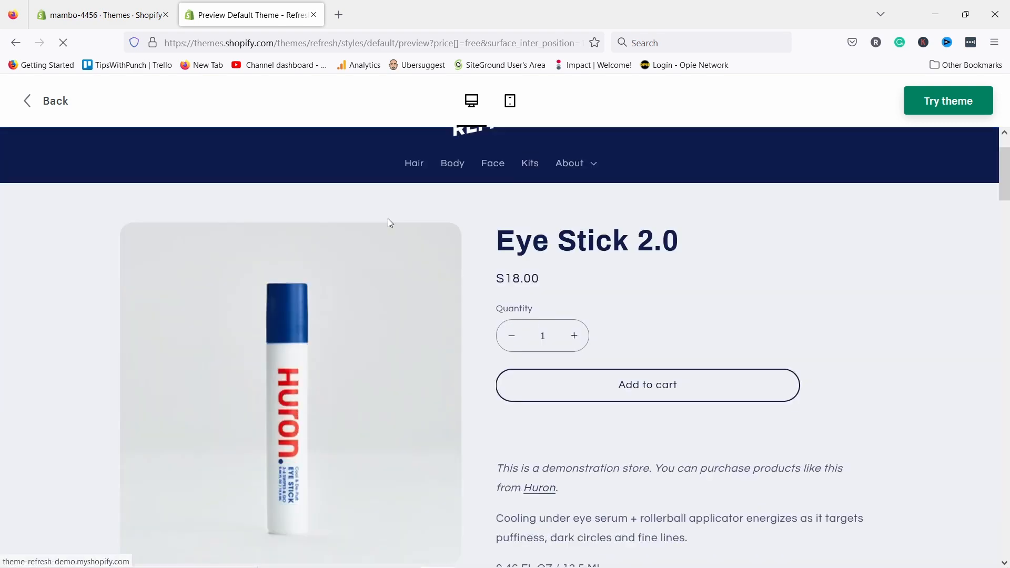
{"action": "scroll", "coordinate": [388, 220], "scroll_direction": "up", "scroll_amount": 6}
{"action": "scroll", "coordinate": [388, 220], "scroll_direction": "down", "scroll_amount": 5}
{"action": "scroll", "coordinate": [548, 243], "scroll_direction": "up", "scroll_amount": 5}
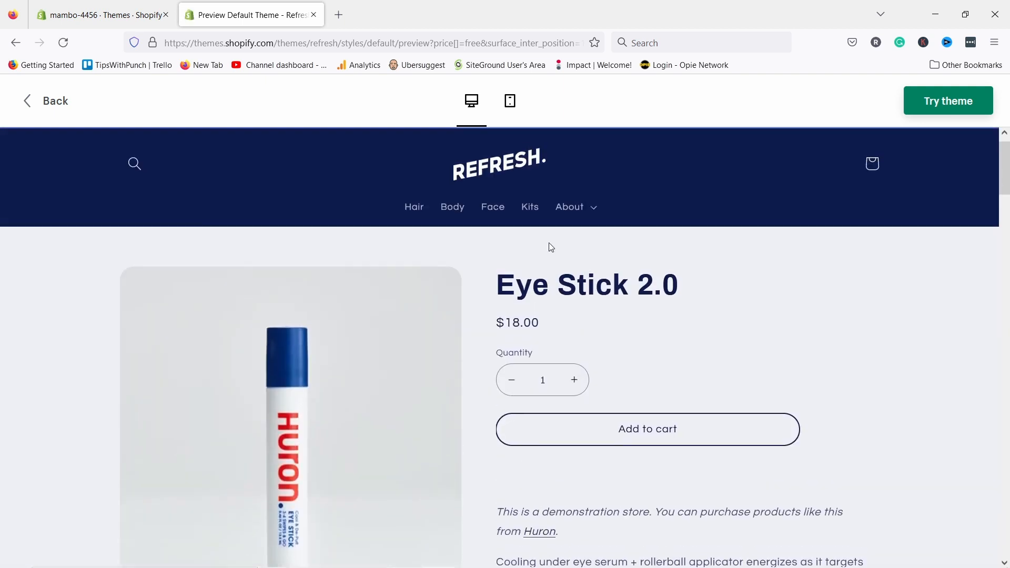
- Try the Refresh theme, choose the tutorials account, and add the theme to the online store
{"action": "left_click", "coordinate": [943, 103]}
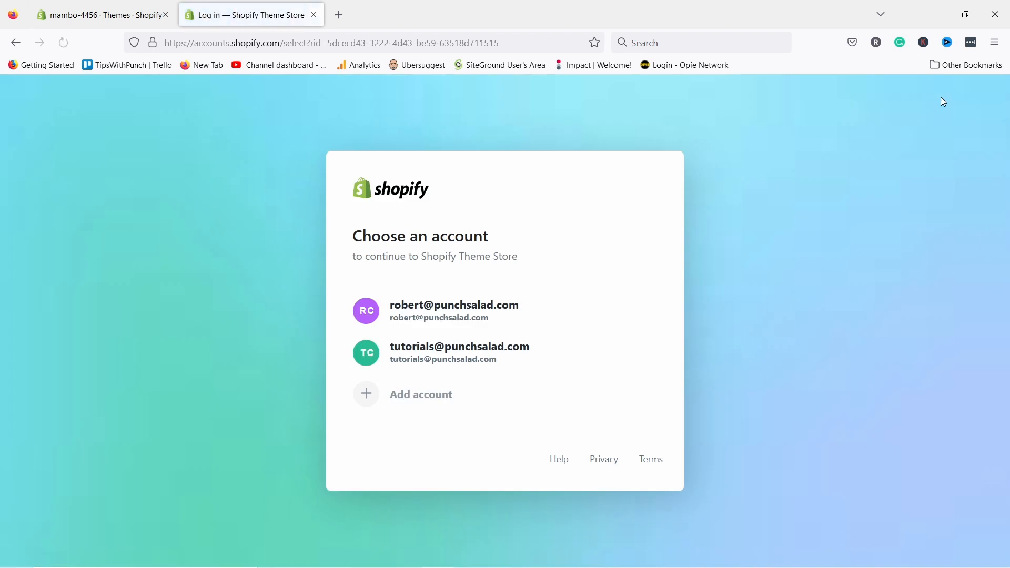
{"action": "left_click", "coordinate": [484, 368]}
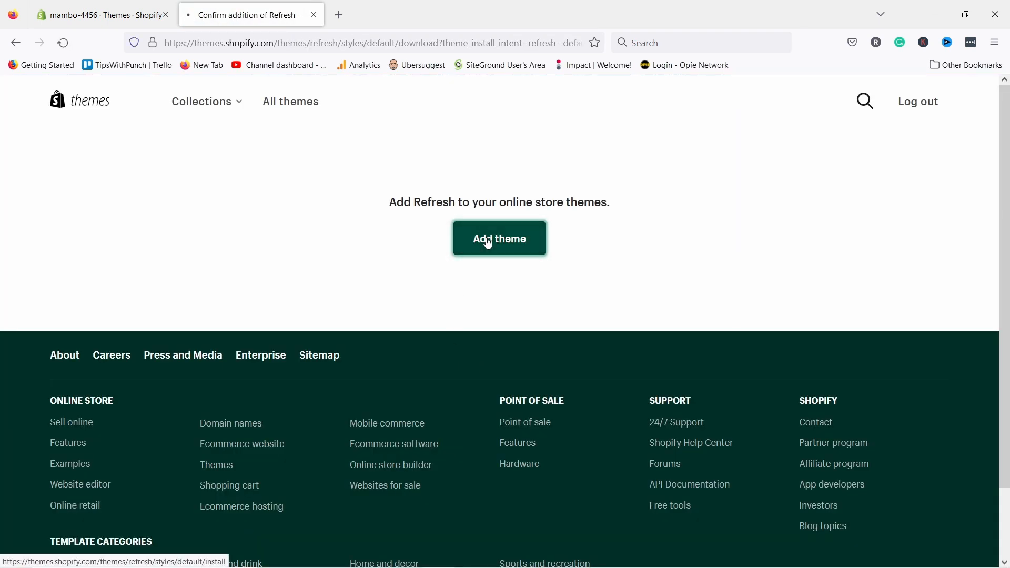
{"action": "left_click", "coordinate": [489, 243]}
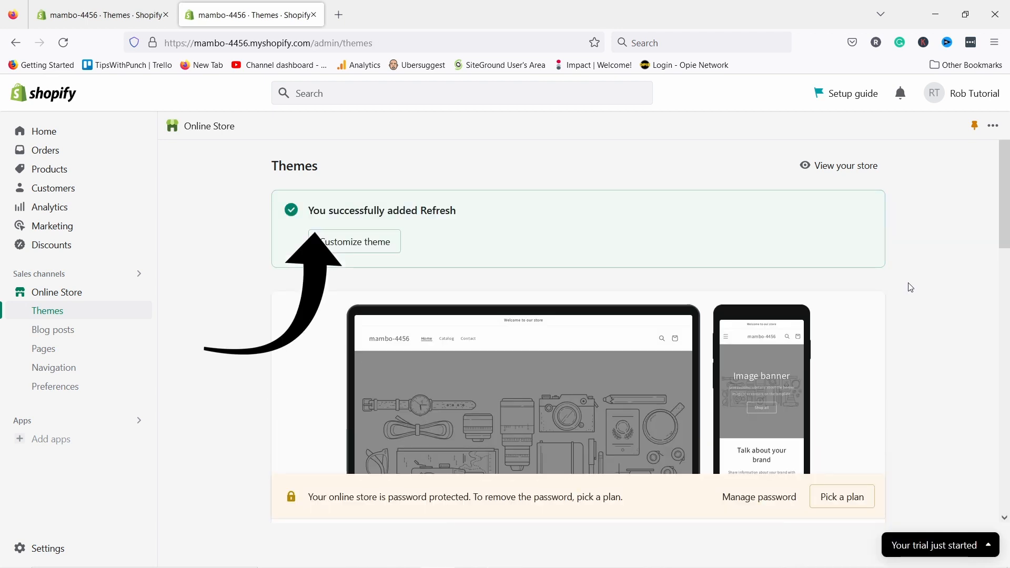
- Publish the Refresh theme from the theme library to replace Dawn as the current theme
{"action": "scroll", "coordinate": [876, 255], "scroll_direction": "down", "scroll_amount": 6}
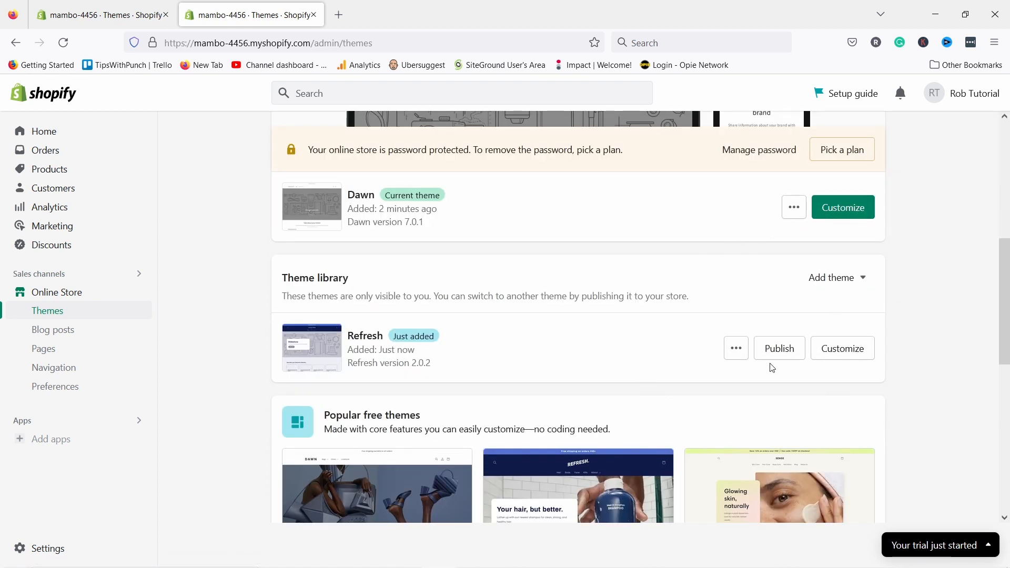
{"action": "left_click", "coordinate": [779, 348]}
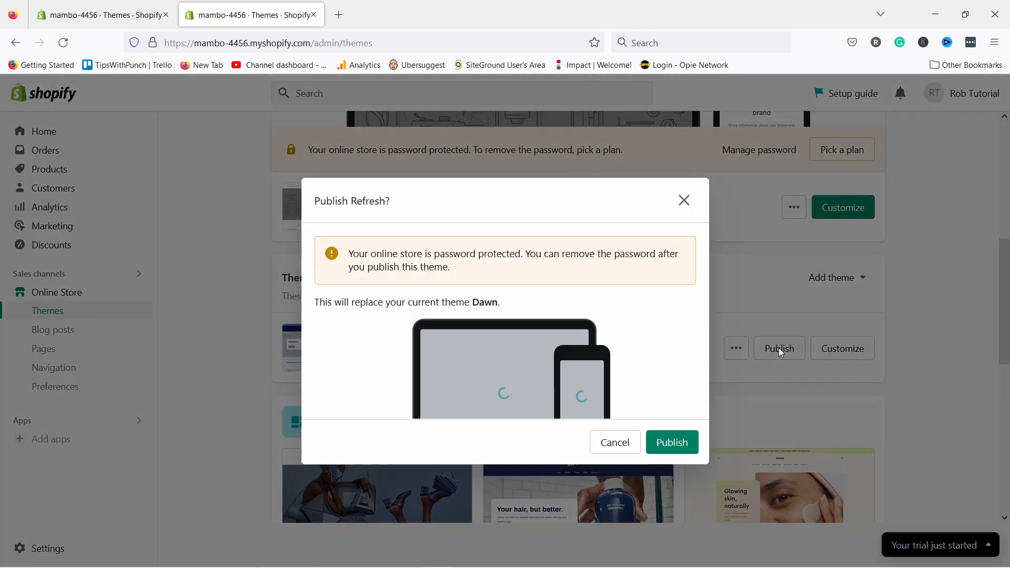
{"action": "left_click", "coordinate": [672, 443]}
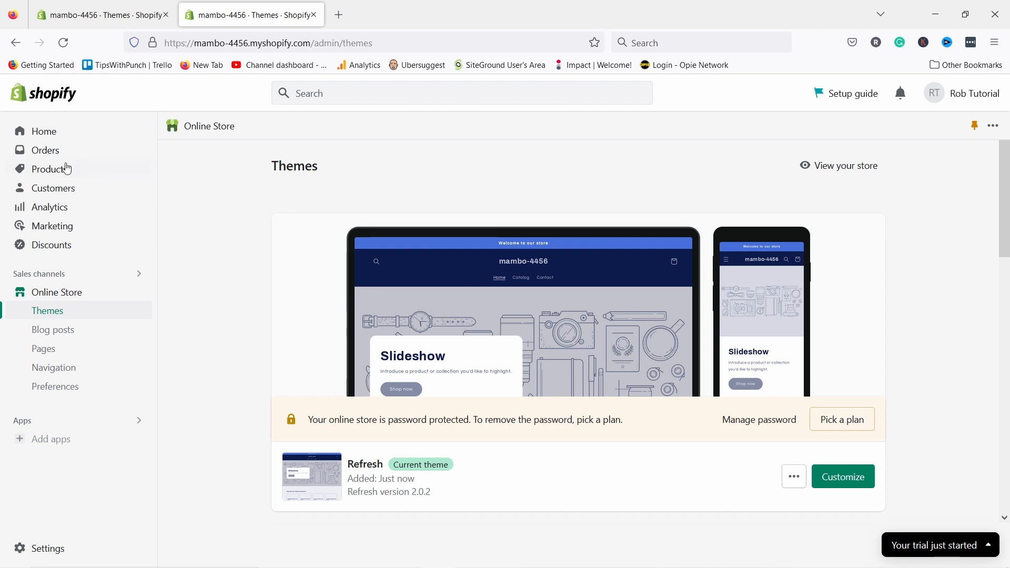
- Add a new product titled "Louise Slide Sandal" with a description beginning "Our experimentation with texture continues. Elevated sense of design and craftsmanship"
{"action": "left_click", "coordinate": [39, 170]}
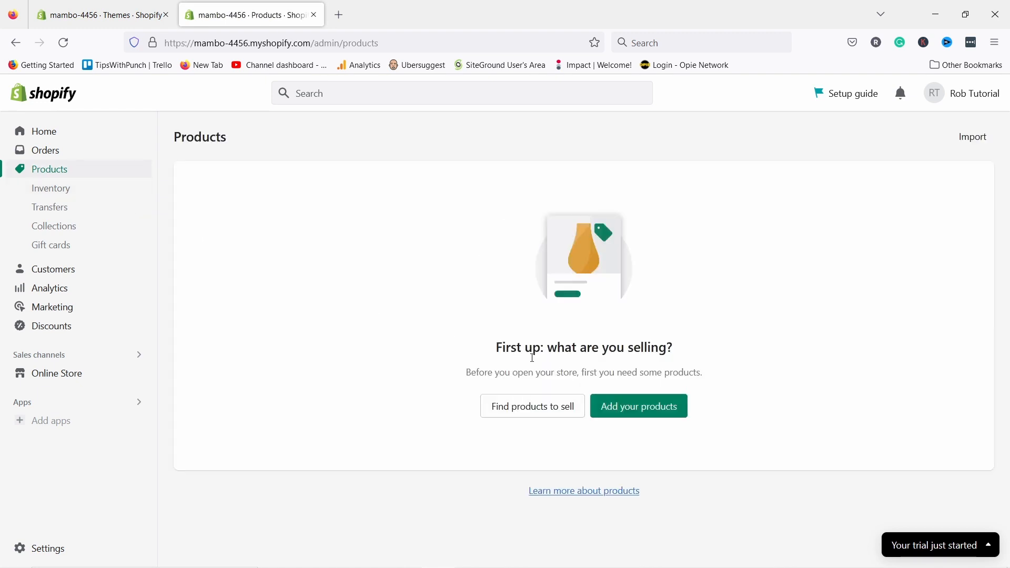
{"action": "left_click", "coordinate": [649, 409]}
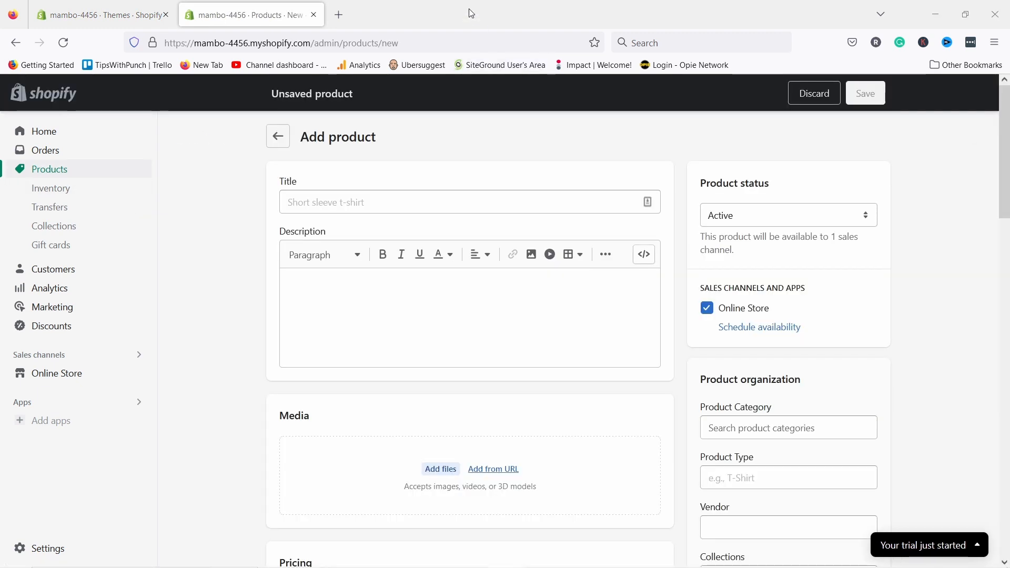
{"action": "type", "text": "Louise Slide Sandal"}
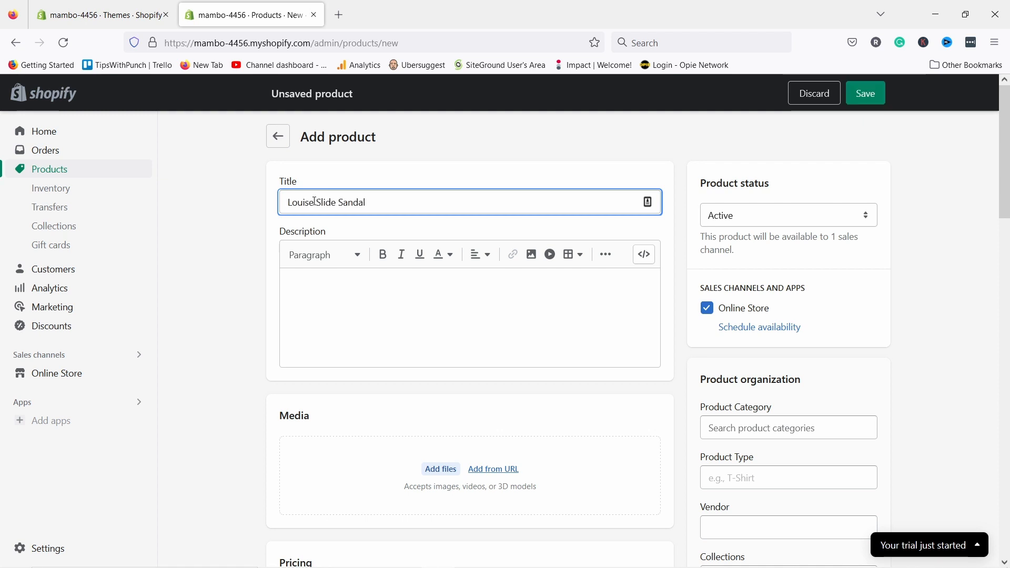
{"action": "left_click", "coordinate": [312, 286]}
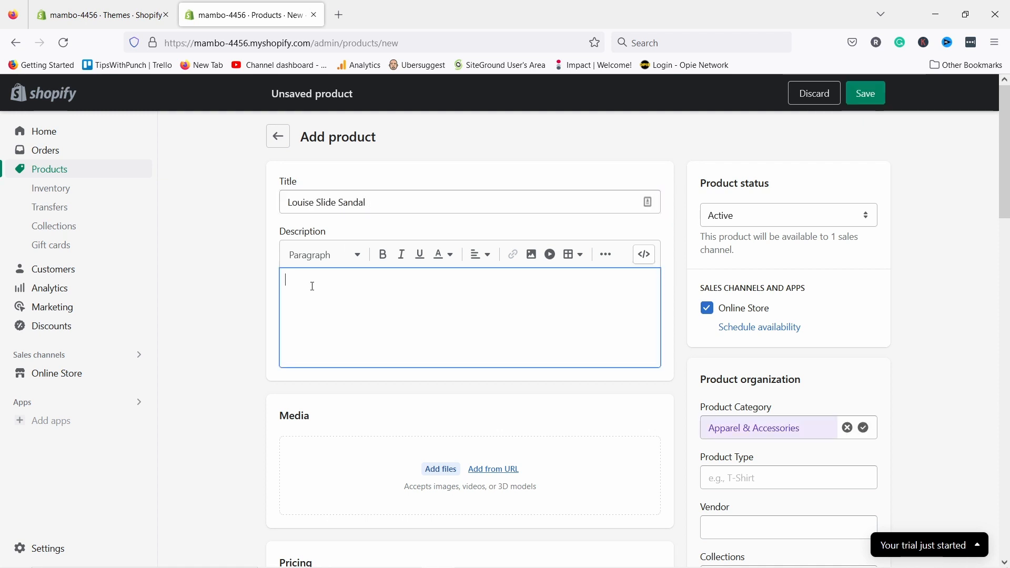
{"action": "type", "text": "Our experimentation with texture continues. Elevated sense of design and craftsmanship manifests in our Italian-made Louise sandals. They have a square-toed silhouette with a wide band formed with leather pleats and extra comfortable leather-wrapped fussbett for day-long wear."}
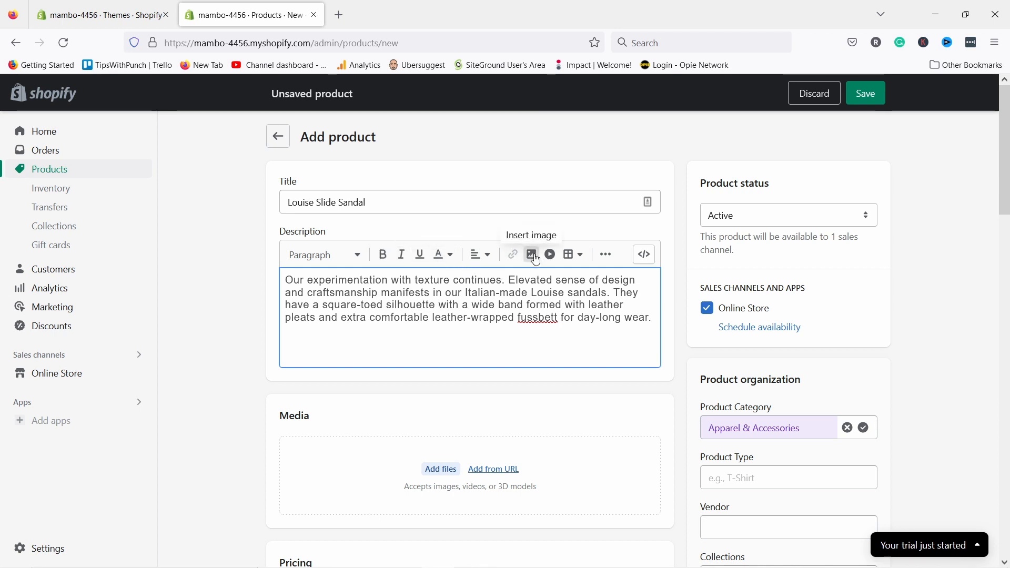
{"action": "left_click", "coordinate": [565, 318]}
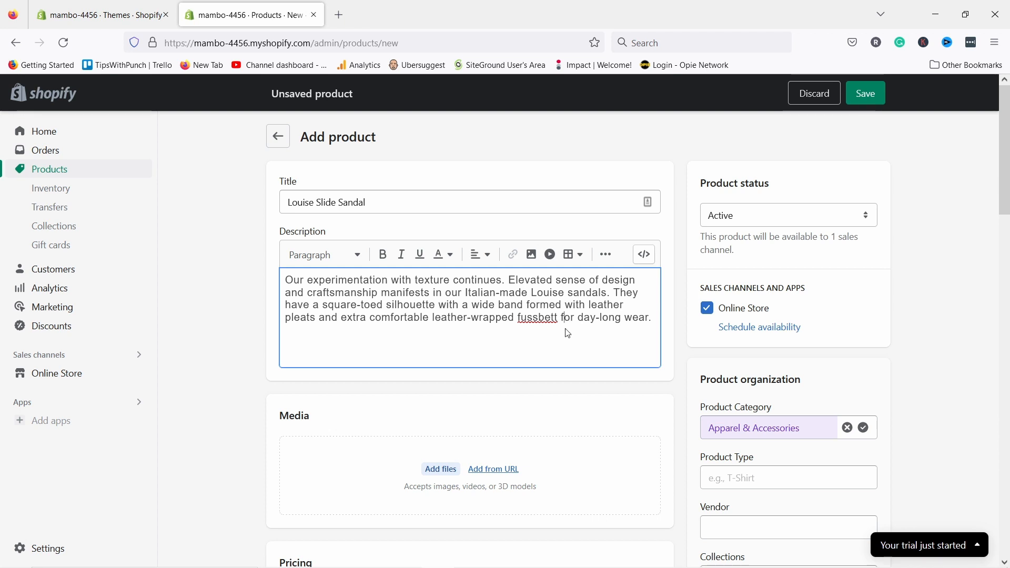
- Upload the five images sandal-buttermilk-1 through sandal-buttermilk-5 as the product's media
{"action": "scroll", "coordinate": [513, 323], "scroll_direction": "down", "scroll_amount": 4}
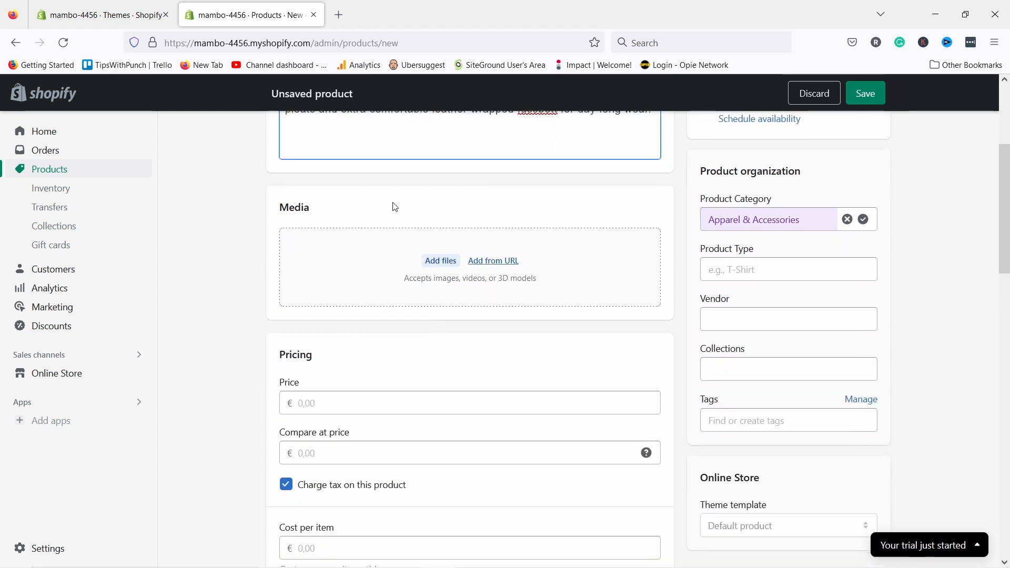
{"action": "left_click", "coordinate": [431, 280]}
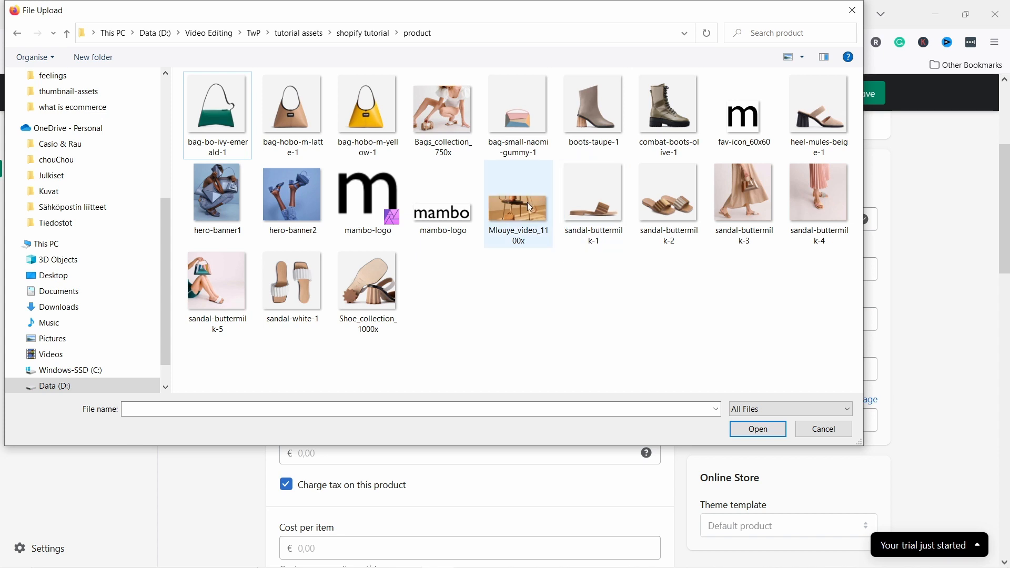
{"action": "left_click", "coordinate": [594, 203]}
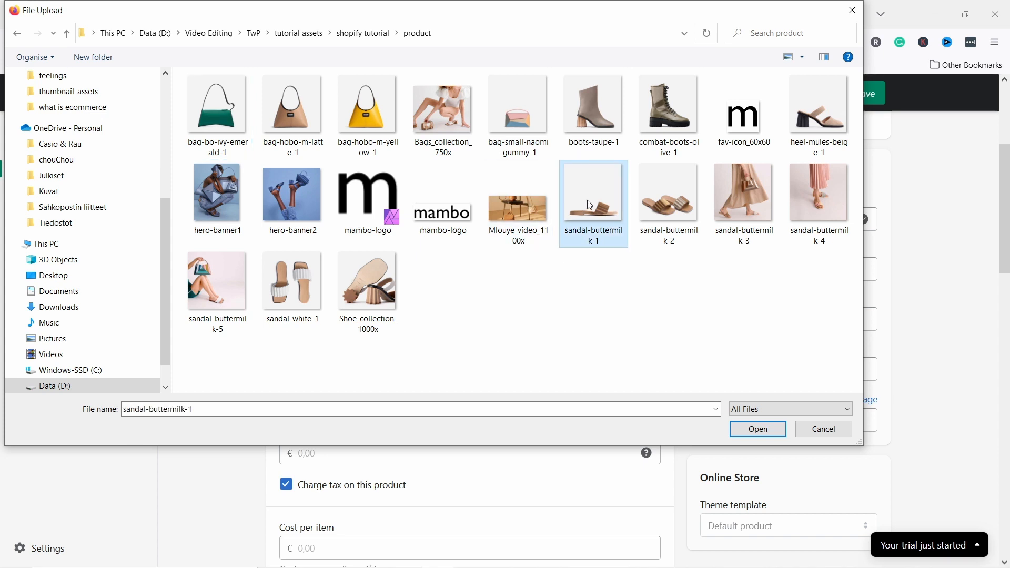
{"action": "left_click", "coordinate": [670, 203], "text": "ctrl"}
{"action": "left_click", "coordinate": [745, 203], "text": "ctrl"}
{"action": "left_click", "coordinate": [821, 206], "text": "ctrl"}
{"action": "left_click", "coordinate": [230, 288], "text": "ctrl"}
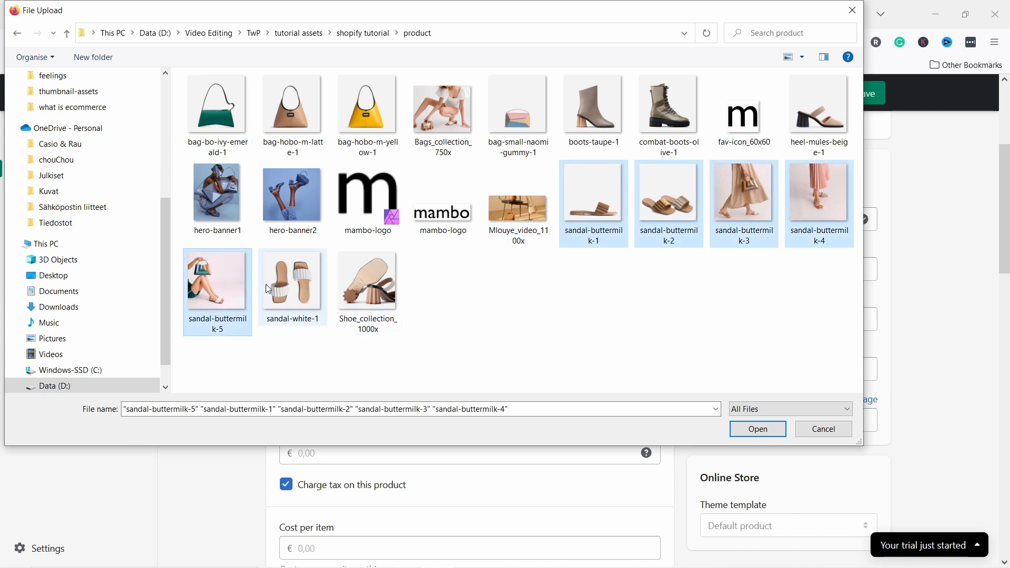
{"action": "left_click", "coordinate": [758, 430]}
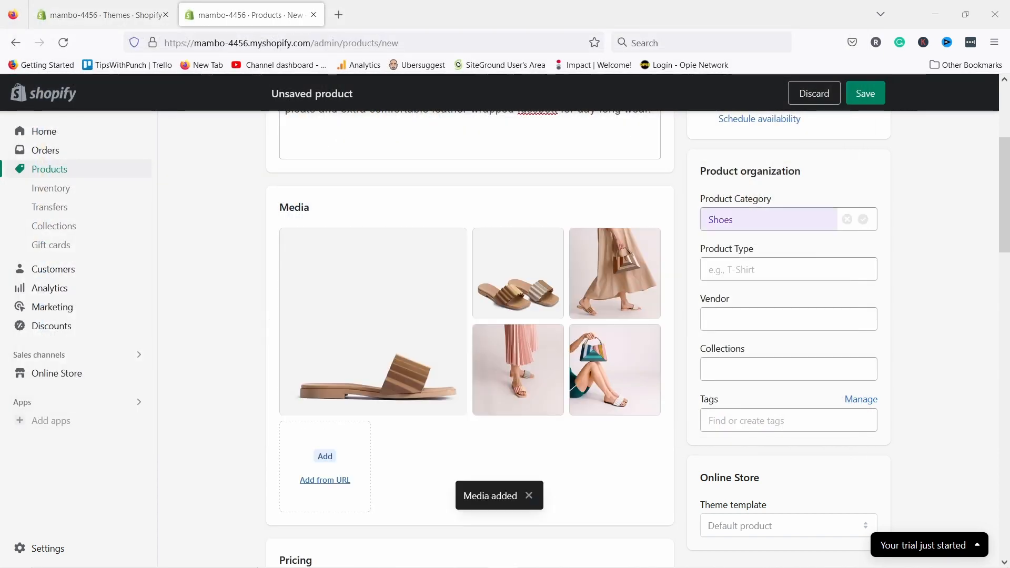
- Set the product's price to 499 euros
{"action": "scroll", "coordinate": [524, 197], "scroll_direction": "down", "scroll_amount": 6}
{"action": "left_click", "coordinate": [315, 261]}
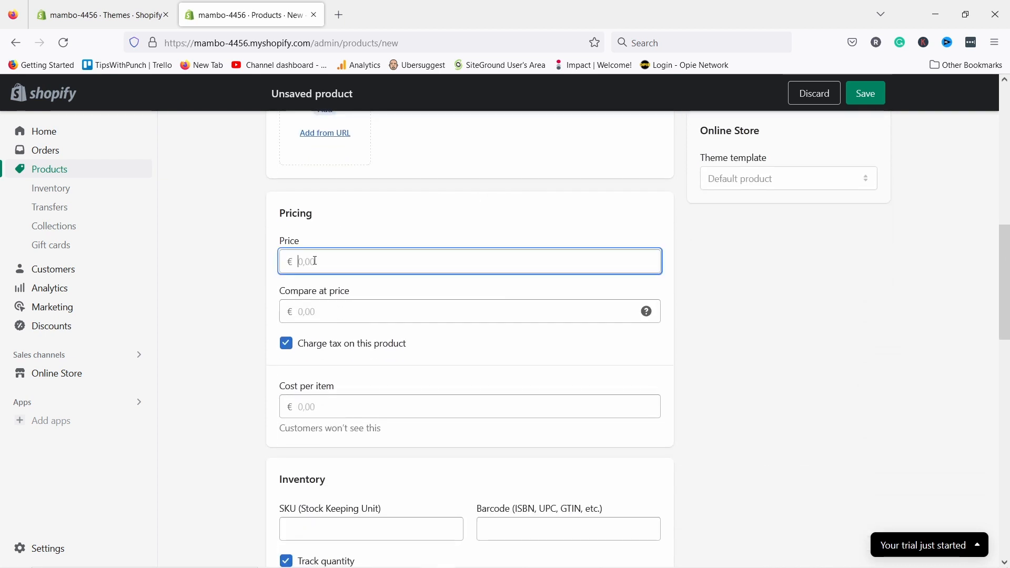
{"action": "type", "text": "499"}
- Set the product's SKU to 1001 and its available quantity at the store location to 10
{"action": "scroll", "coordinate": [269, 296], "scroll_direction": "down", "scroll_amount": 5}
{"action": "left_click", "coordinate": [325, 253]}
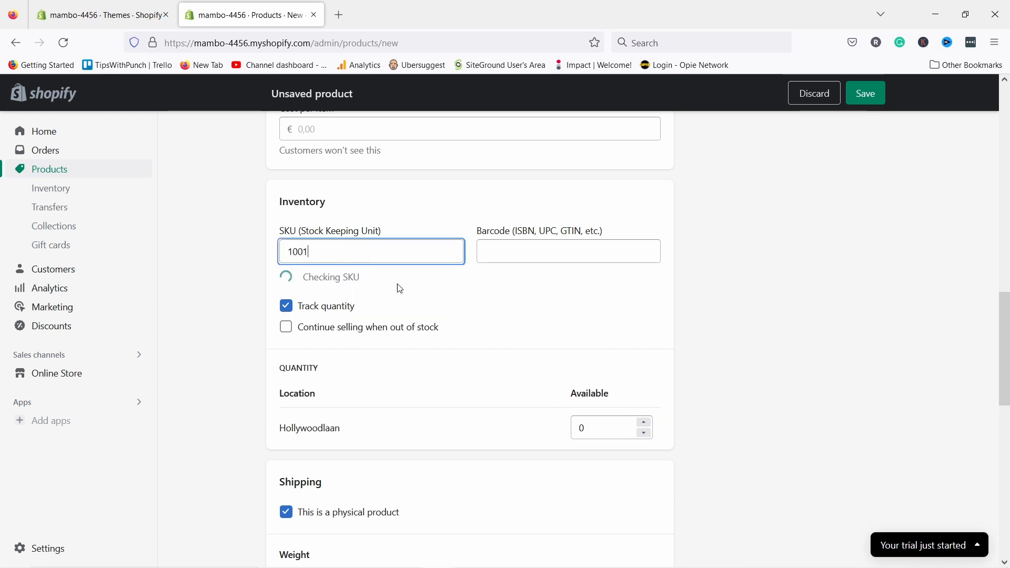
{"action": "scroll", "coordinate": [583, 325], "scroll_direction": "down", "scroll_amount": 2}
{"action": "double_click", "coordinate": [597, 335]}
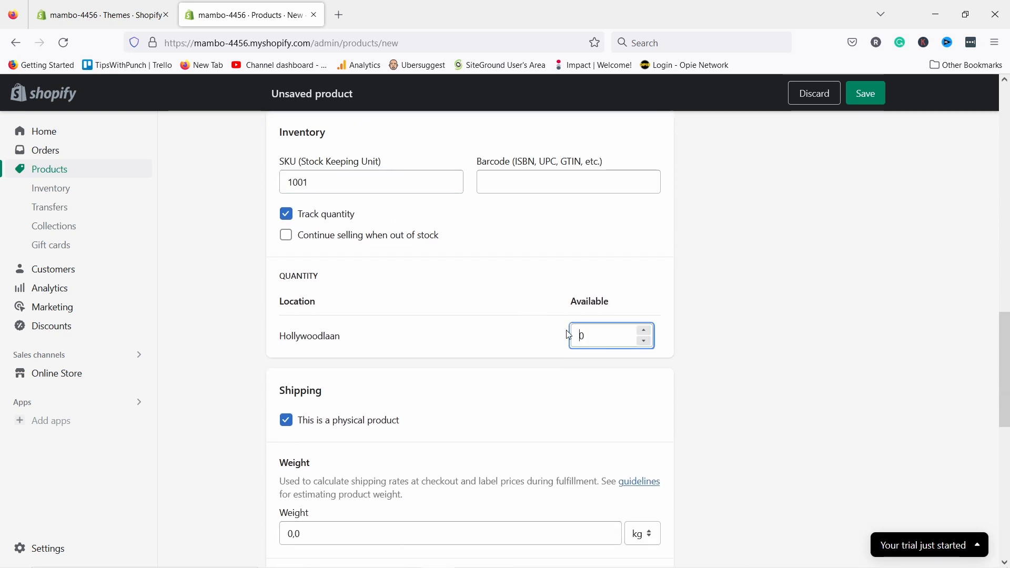
{"action": "type", "text": "10"}
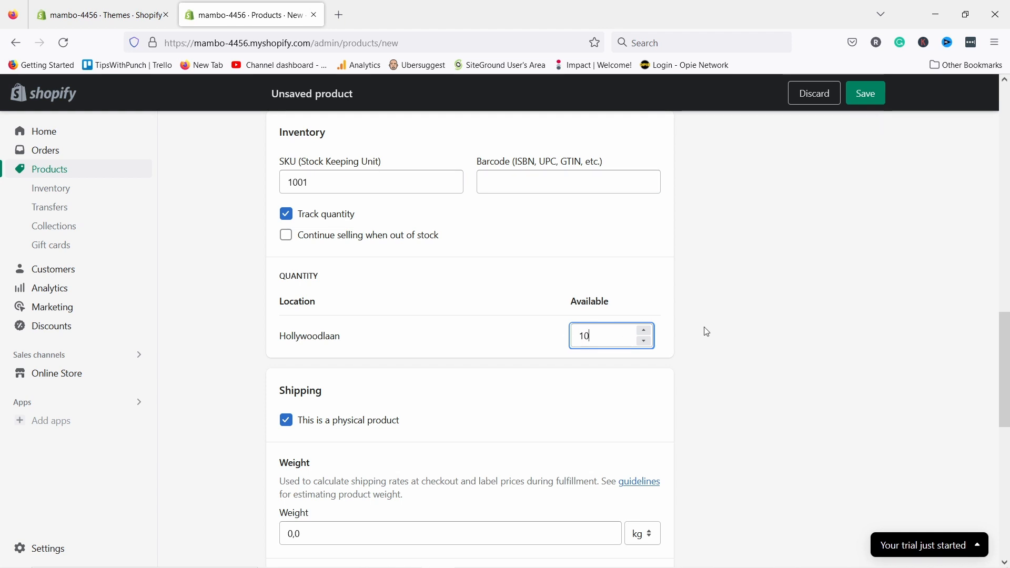
{"action": "scroll", "coordinate": [641, 313], "scroll_direction": "down", "scroll_amount": 3}
{"action": "left_click", "coordinate": [285, 281]}
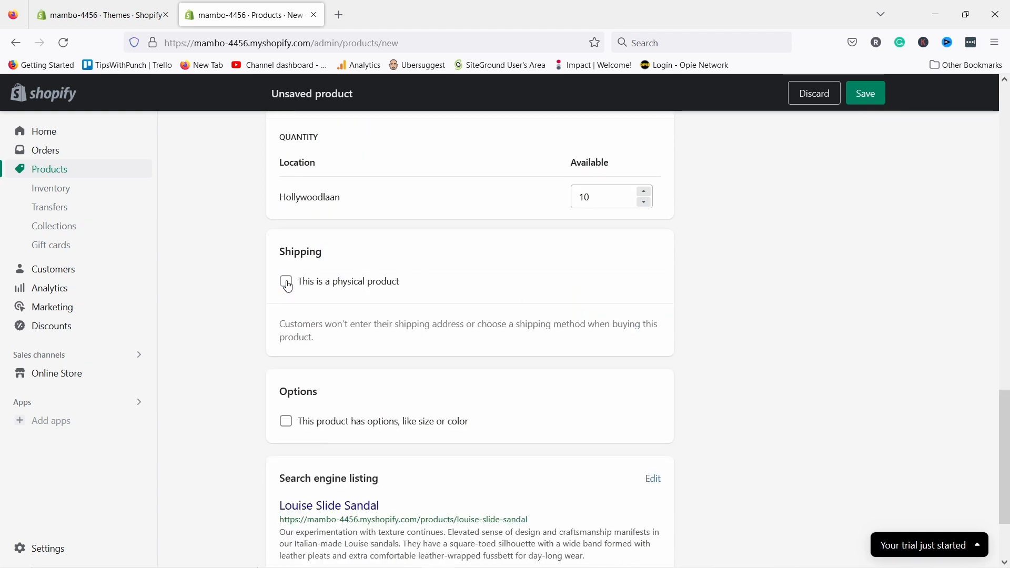
{"action": "left_click", "coordinate": [285, 282]}
- Enable options for the product and choose Color as the option name
{"action": "scroll", "coordinate": [318, 275], "scroll_direction": "down", "scroll_amount": 5}
{"action": "scroll", "coordinate": [323, 270], "scroll_direction": "down", "scroll_amount": 2}
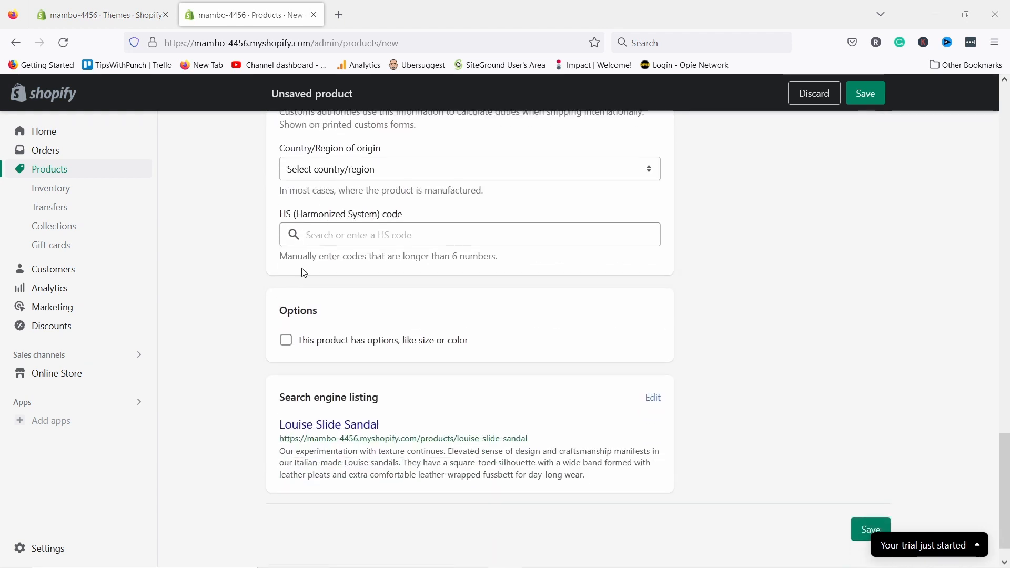
{"action": "scroll", "coordinate": [303, 290], "scroll_direction": "down", "scroll_amount": 1}
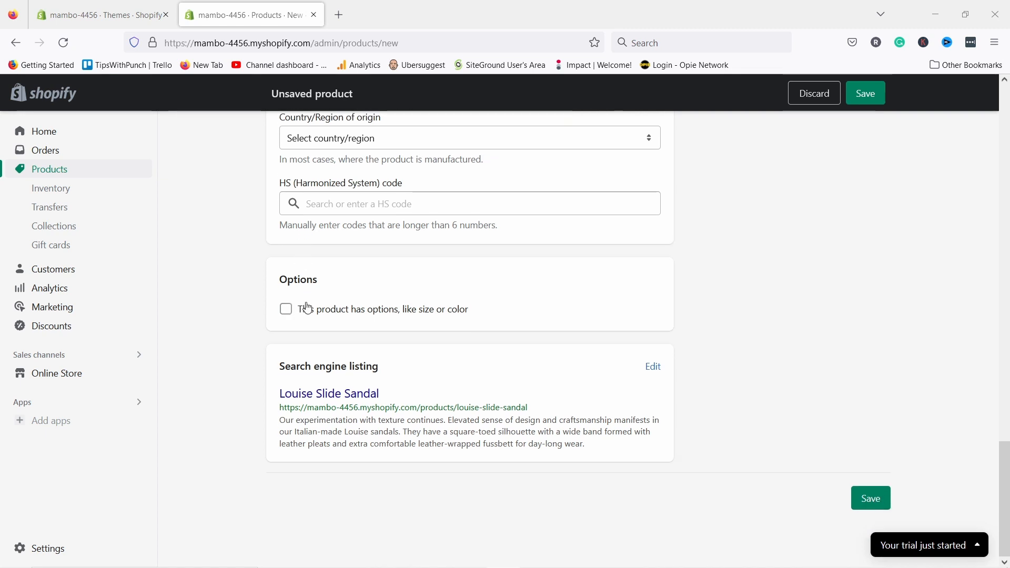
{"action": "left_click", "coordinate": [287, 311]}
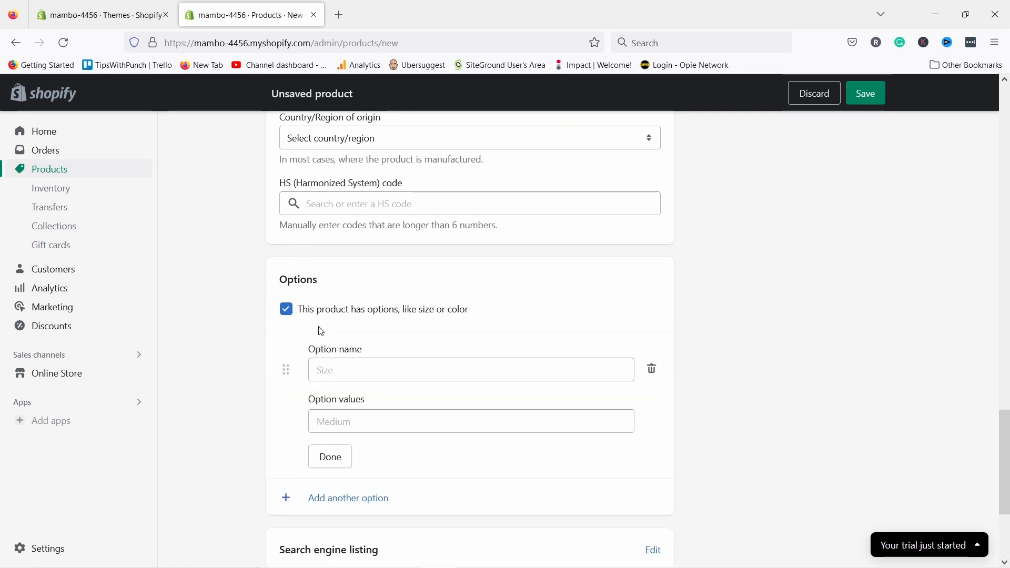
{"action": "left_click", "coordinate": [361, 371]}
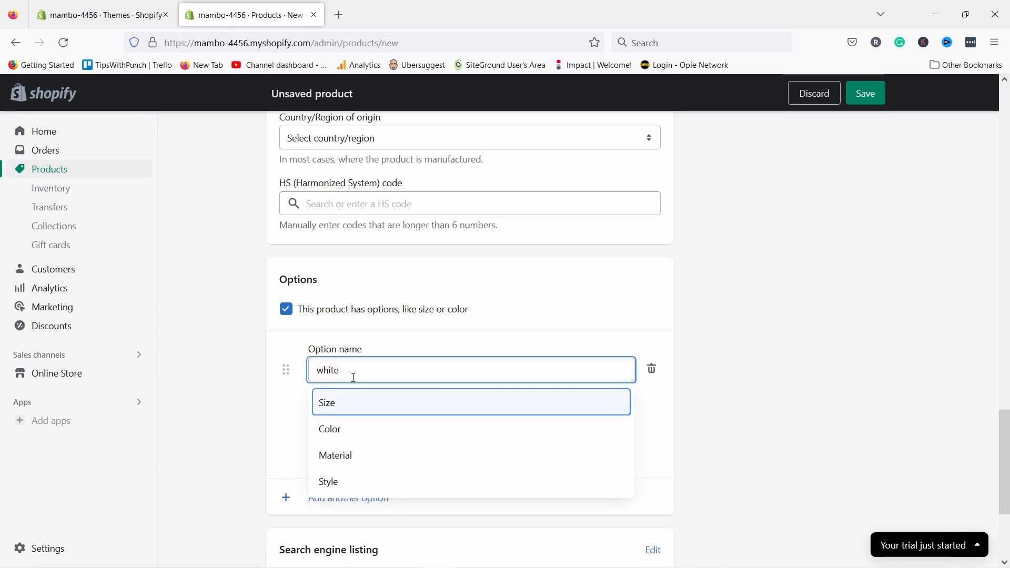
{"action": "left_click", "coordinate": [353, 430]}
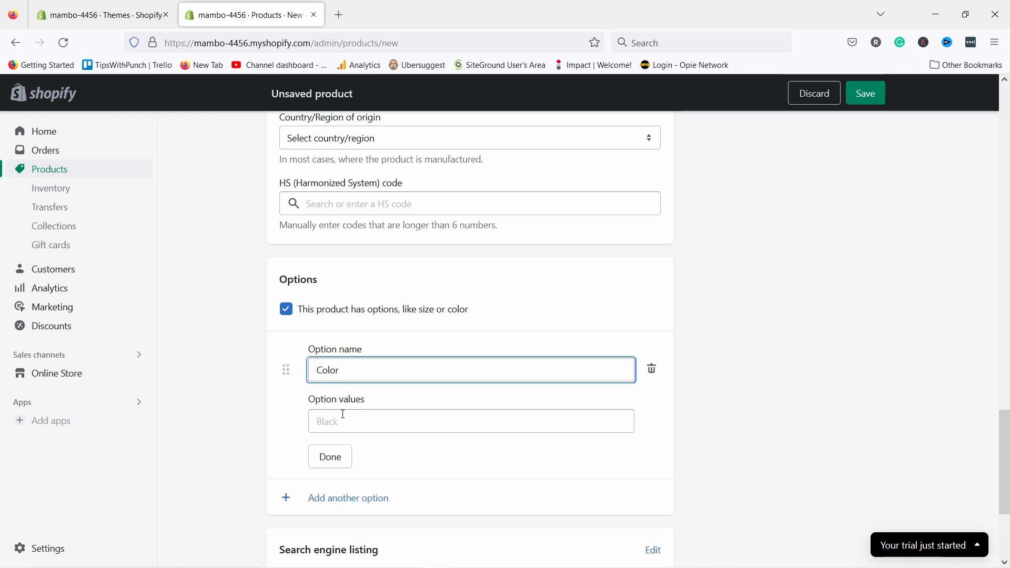
- Add white and buttermilk as the values of the Color option
{"action": "left_click", "coordinate": [344, 418]}
{"action": "type", "text": "w"}
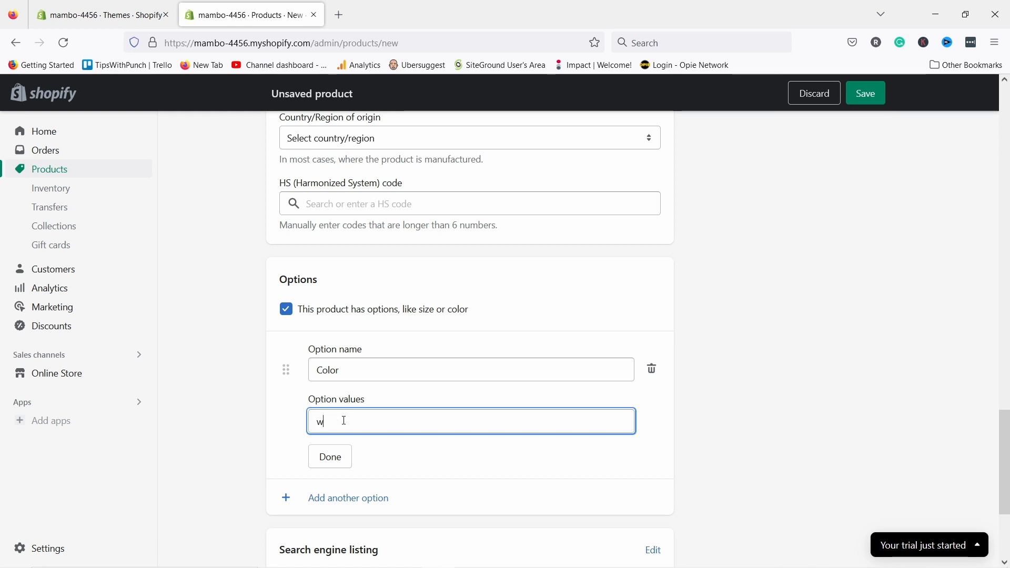
{"action": "type", "text": "hite"}
{"action": "left_click", "coordinate": [343, 440]}
{"action": "type", "text": "butters"}
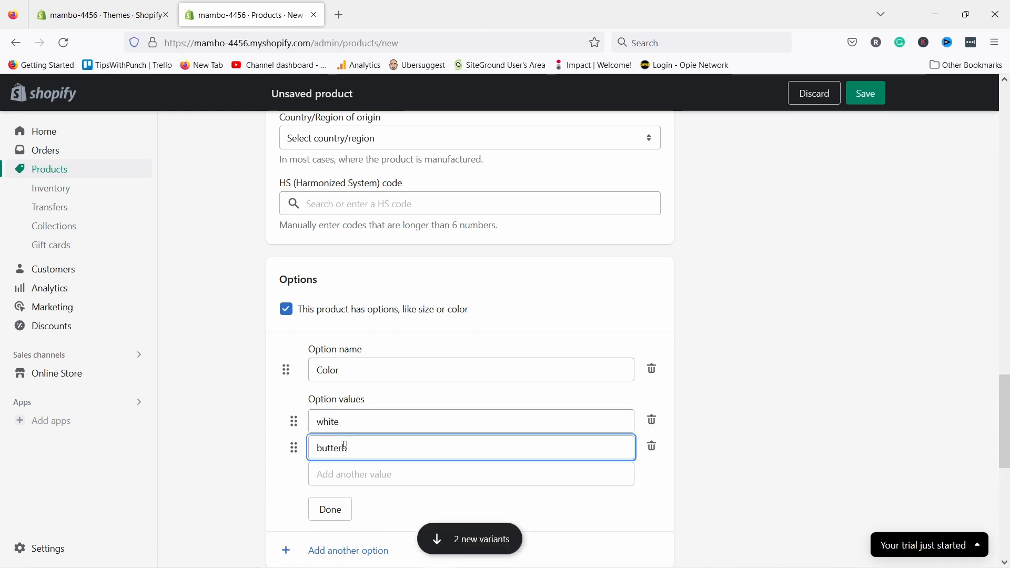
{"action": "left_click", "coordinate": [271, 451]}
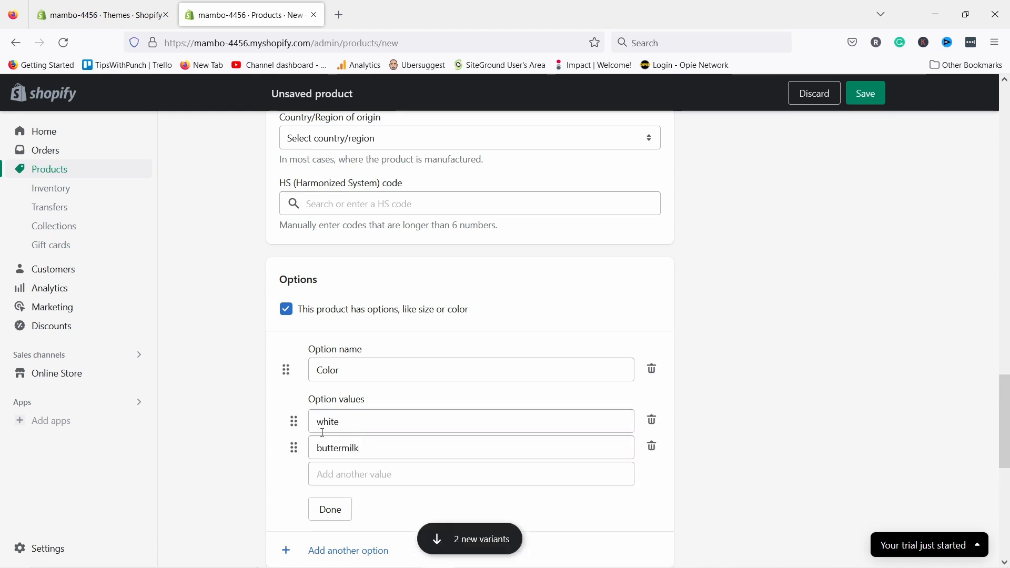
- Set the quantity of both the white and buttermilk variants to 3
{"action": "scroll", "coordinate": [281, 377], "scroll_direction": "down", "scroll_amount": 6}
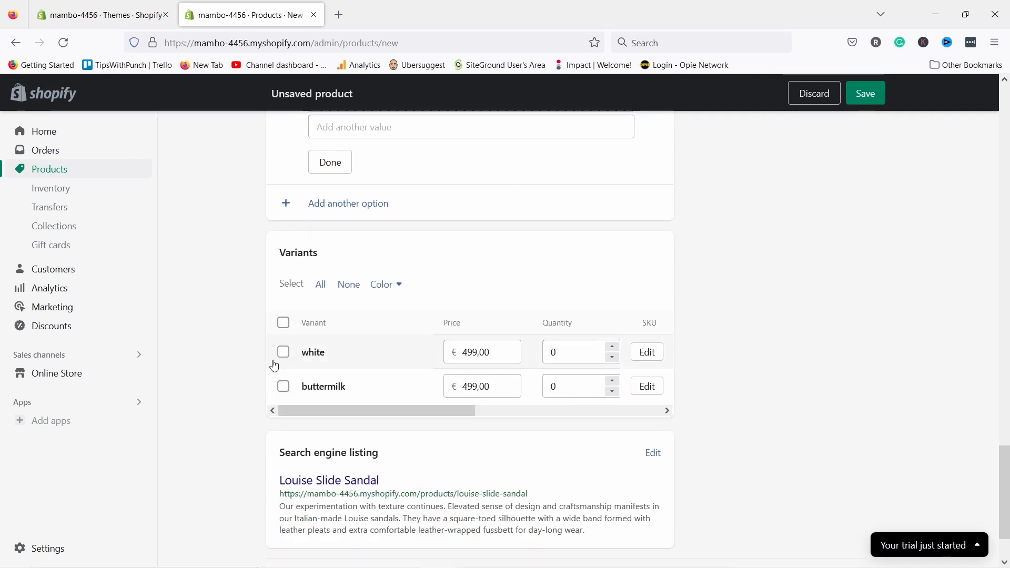
{"action": "double_click", "coordinate": [552, 351]}
{"action": "type", "text": "3"}
{"action": "double_click", "coordinate": [551, 386]}
{"action": "type", "text": "3"}
{"action": "left_click", "coordinate": [561, 306]}
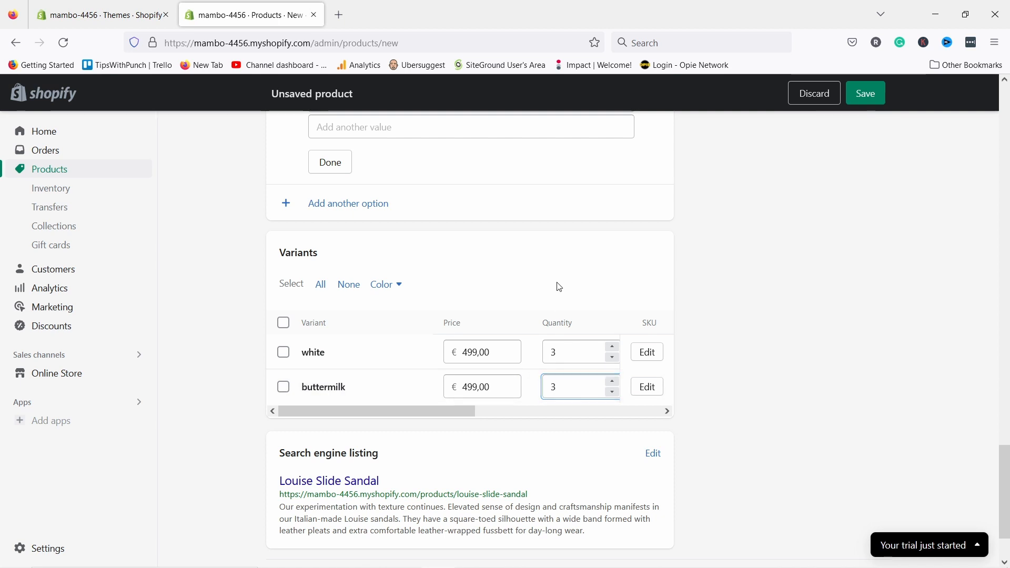
- Open the search engine listing for editing and review its page title, meta description and URL handle
{"action": "scroll", "coordinate": [557, 293], "scroll_direction": "down", "scroll_amount": 2}
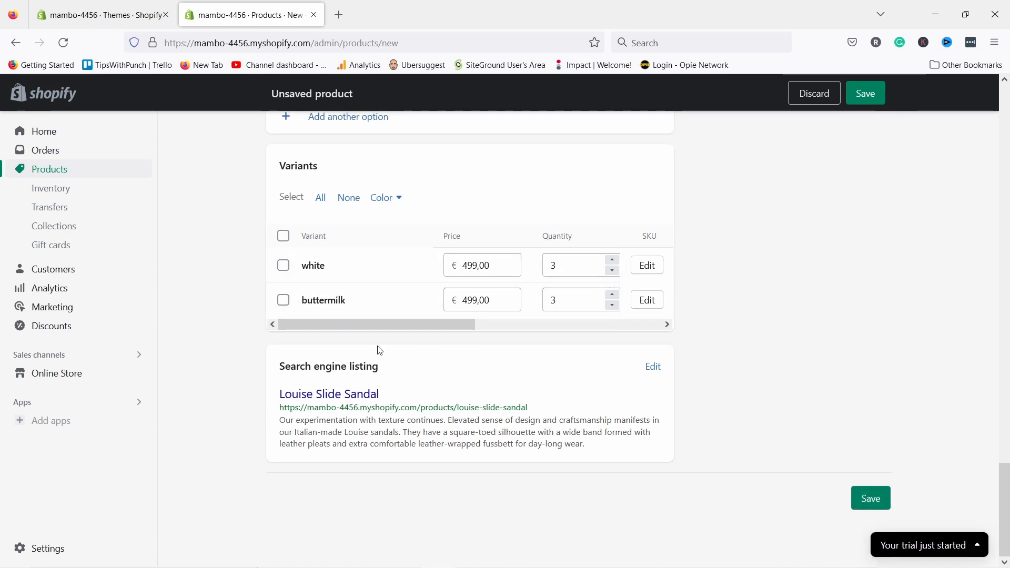
{"action": "left_click", "coordinate": [655, 368]}
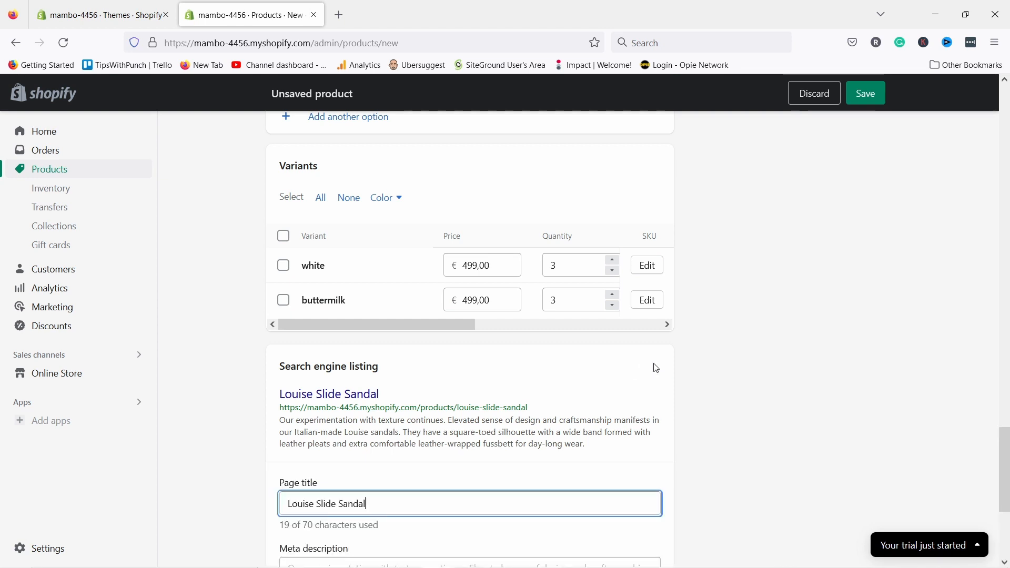
{"action": "scroll", "coordinate": [492, 411], "scroll_direction": "down", "scroll_amount": 4}
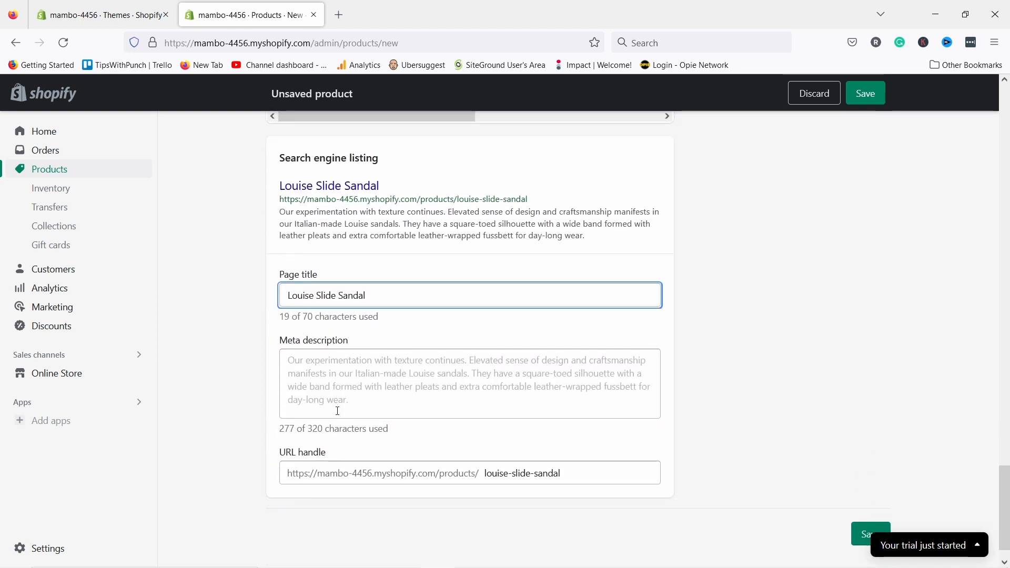
{"action": "left_click", "coordinate": [780, 399]}
- Accept Shoes as the product category and set the product type to Sandals
{"action": "scroll", "coordinate": [759, 386], "scroll_direction": "up", "scroll_amount": 5}
{"action": "scroll", "coordinate": [774, 378], "scroll_direction": "up", "scroll_amount": 15}
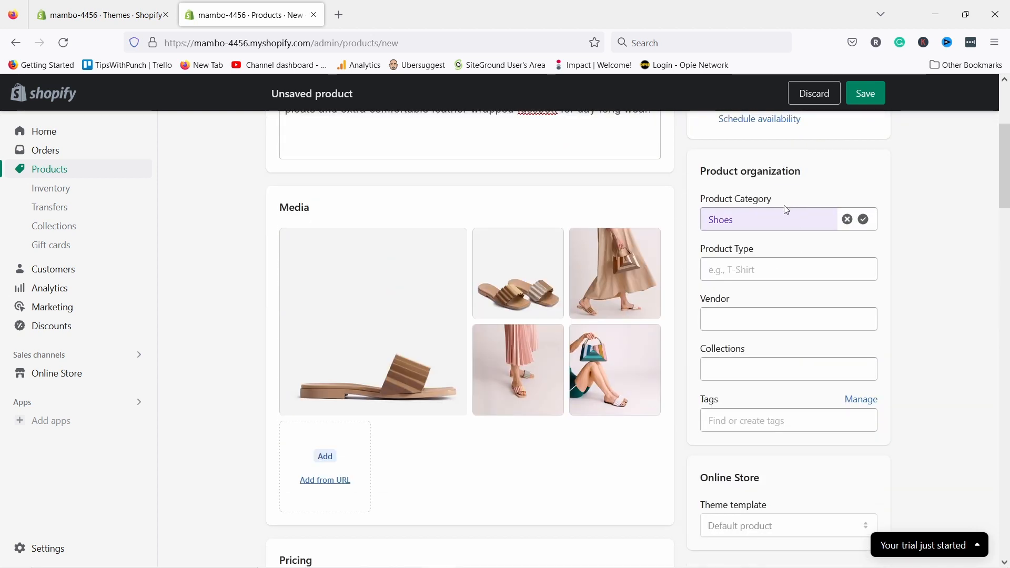
{"action": "left_click", "coordinate": [766, 217]}
{"action": "left_click", "coordinate": [750, 284]}
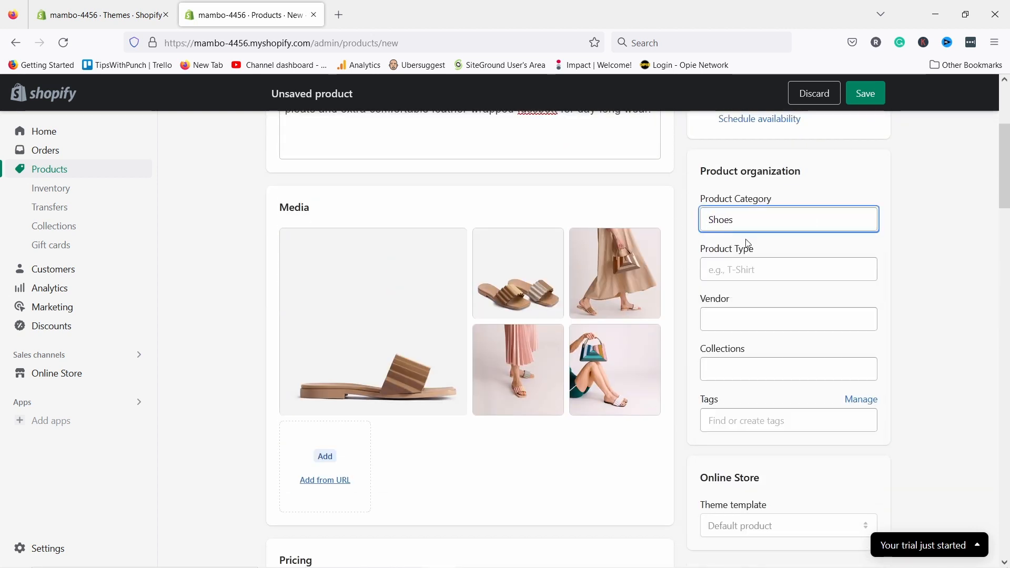
{"action": "left_click", "coordinate": [742, 270]}
{"action": "type", "text": "Sandals"}
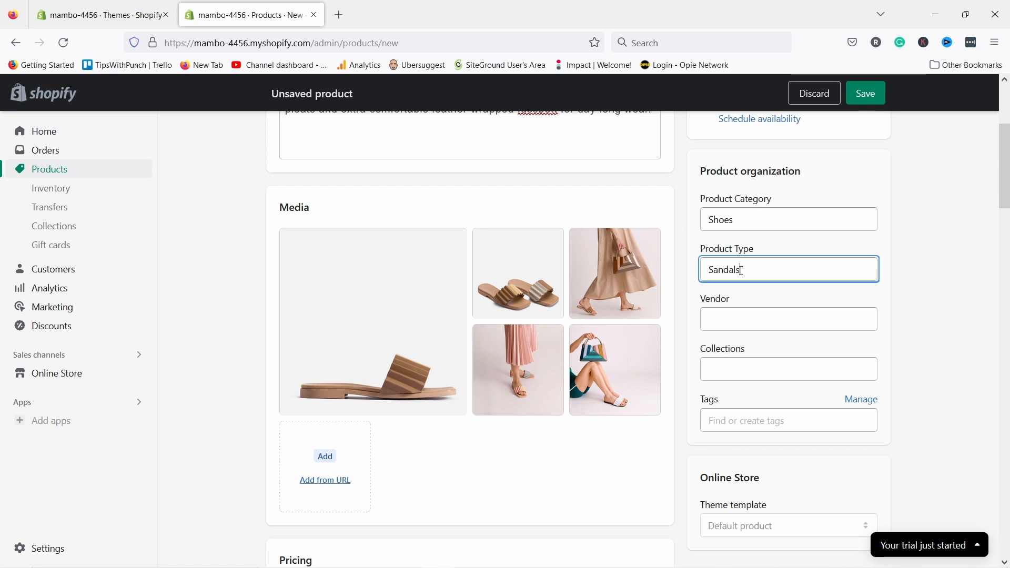
- Set the vendor to mambo and check the product's collections choices
{"action": "left_click", "coordinate": [725, 328]}
{"action": "type", "text": "mambo"}
{"action": "left_click", "coordinate": [735, 351]}
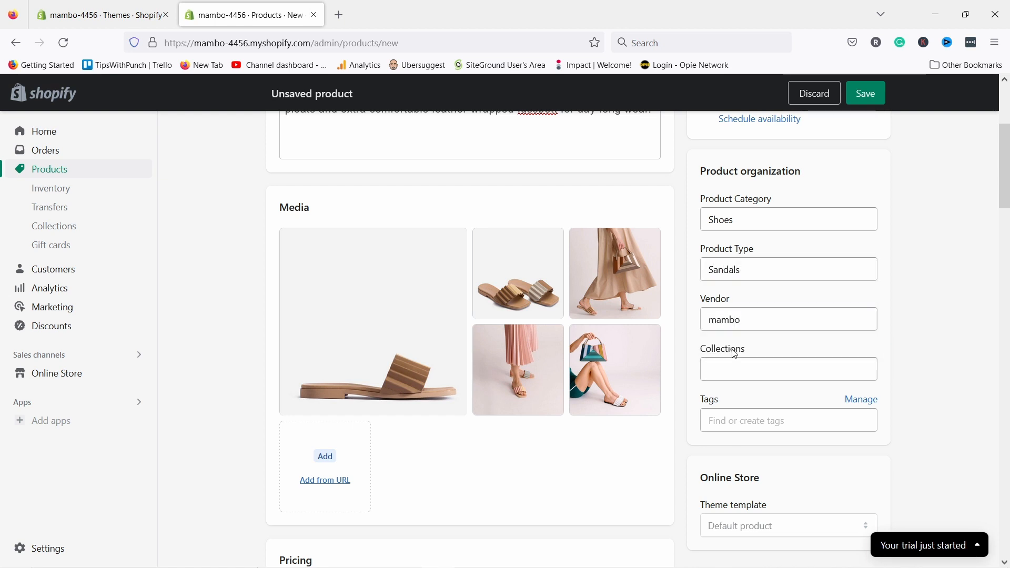
{"action": "left_click", "coordinate": [729, 364]}
{"action": "left_click", "coordinate": [749, 341]}
- Add the tags white, buttermilk and leather to the product
{"action": "left_click", "coordinate": [724, 421]}
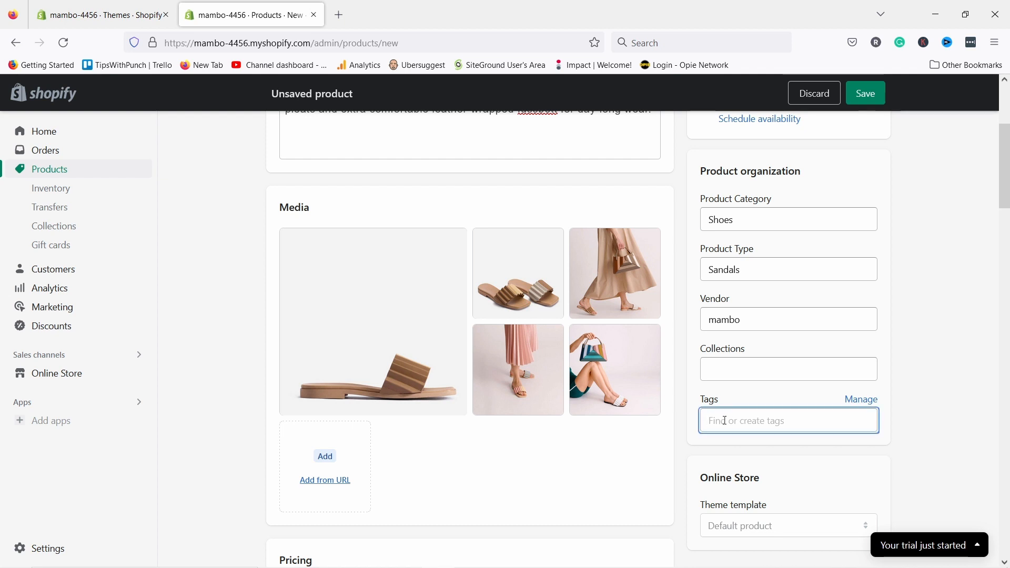
{"action": "type", "text": "te"}
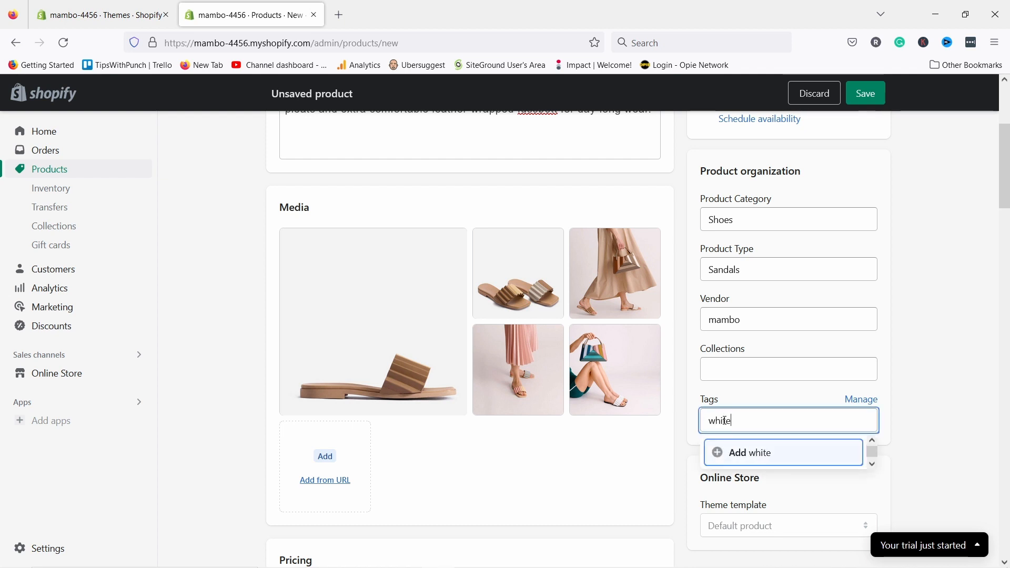
{"action": "key", "text": "Return"}
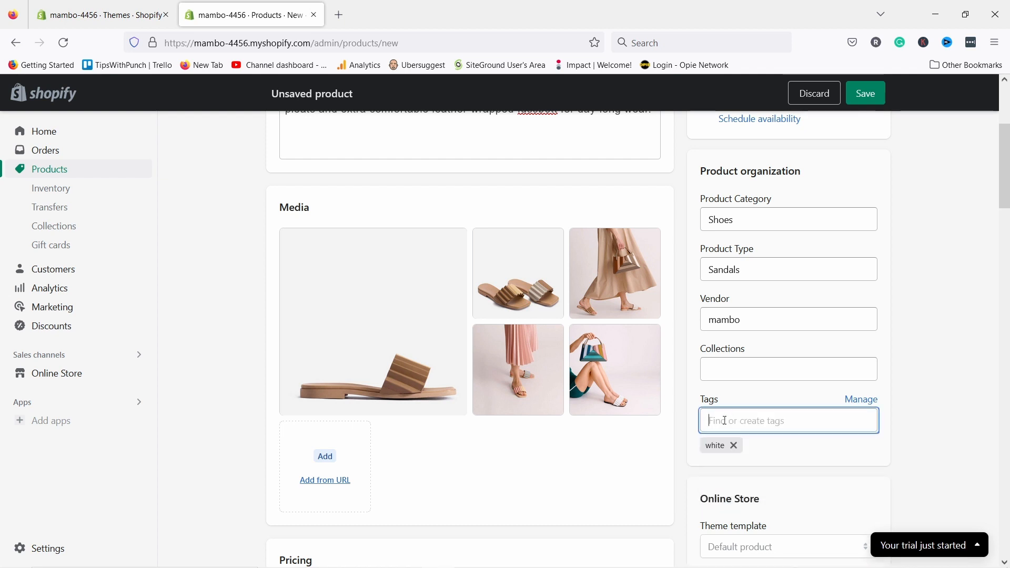
{"action": "type", "text": "buttermilk"}
{"action": "key", "text": "Return"}
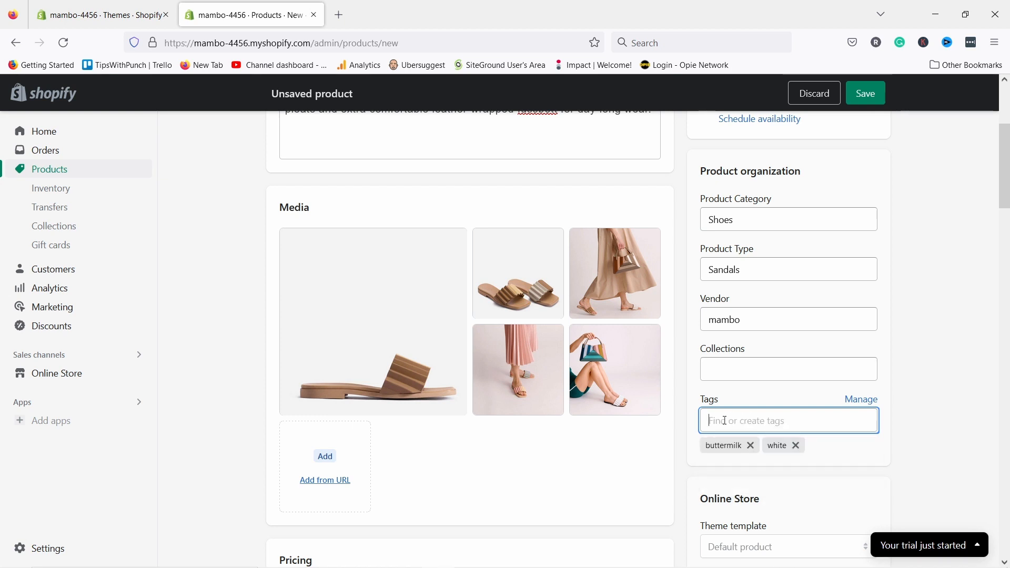
{"action": "type", "text": "leather"}
{"action": "key", "text": "Return"}
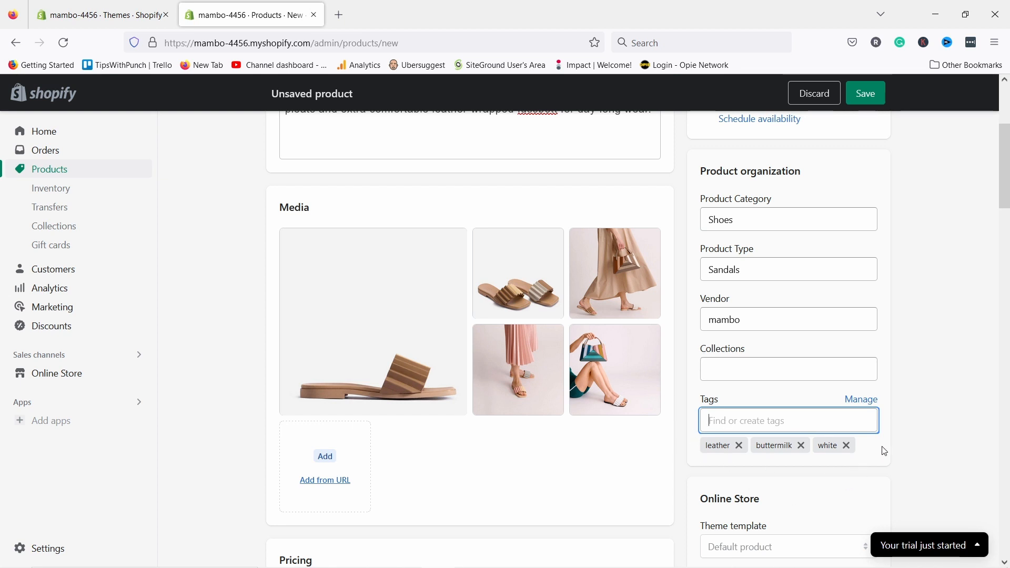
{"action": "left_click", "coordinate": [905, 475]}
- Set the product status to Active, save the Louise Slide Sandal product and return to the product list
{"action": "scroll", "coordinate": [907, 437], "scroll_direction": "up", "scroll_amount": 4}
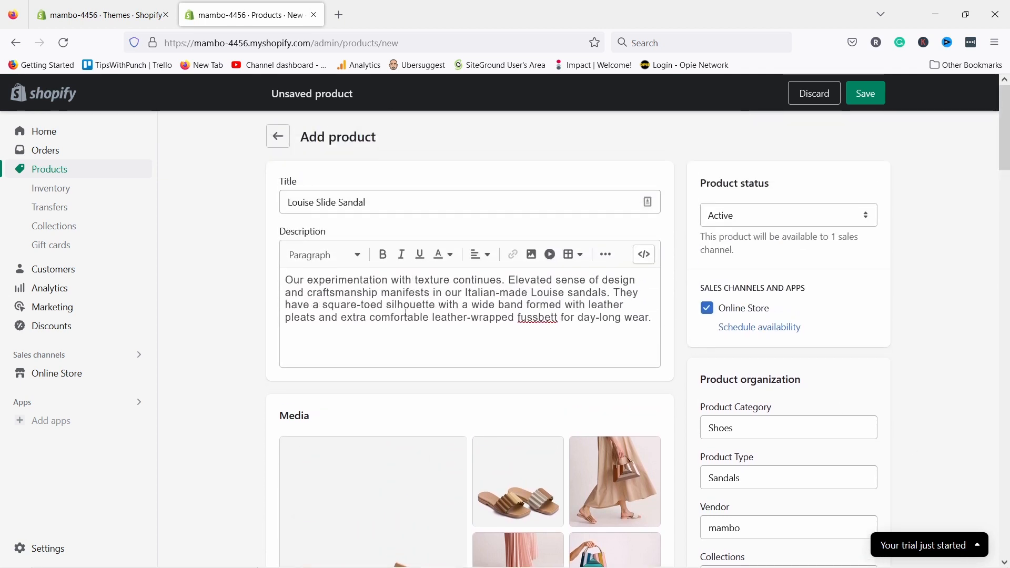
{"action": "left_click", "coordinate": [401, 337]}
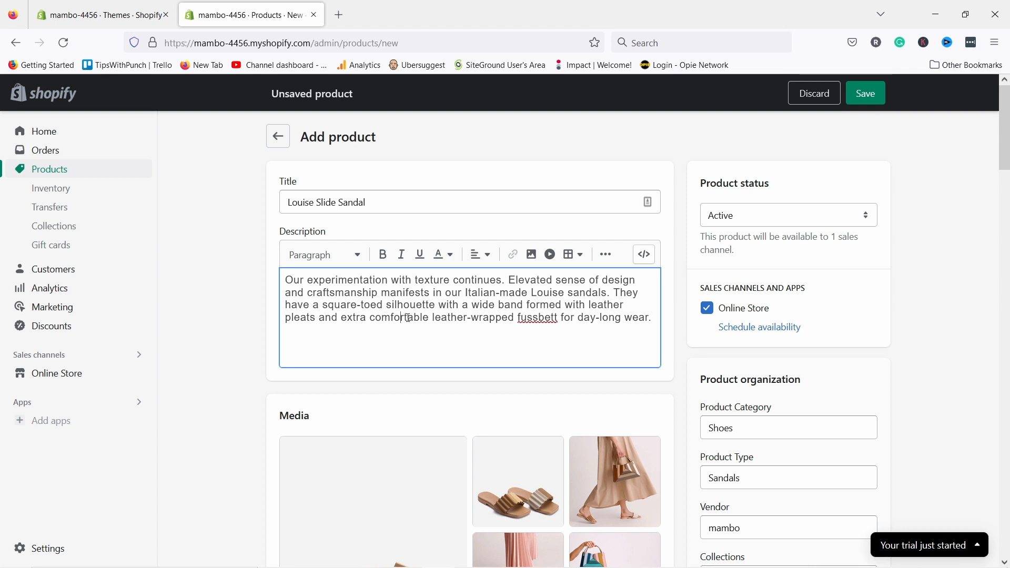
{"action": "left_click", "coordinate": [757, 213]}
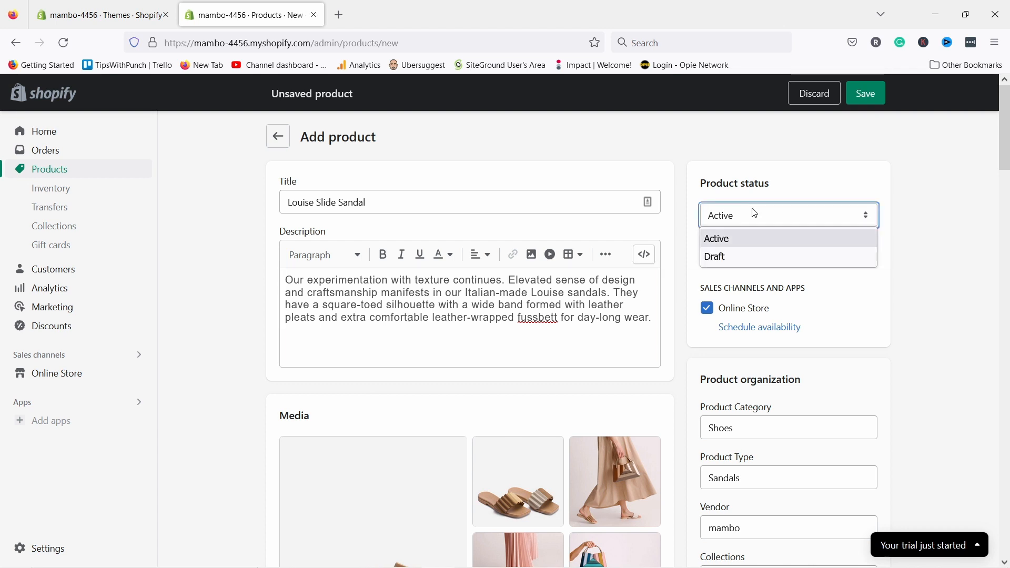
{"action": "left_click", "coordinate": [736, 239]}
{"action": "left_click", "coordinate": [869, 94]}
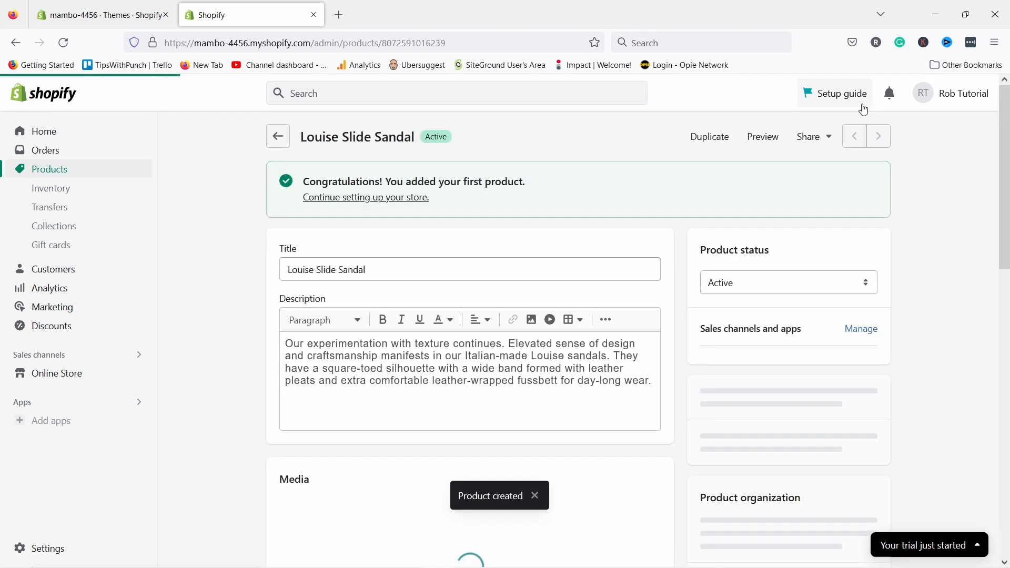
{"action": "left_click", "coordinate": [279, 137]}
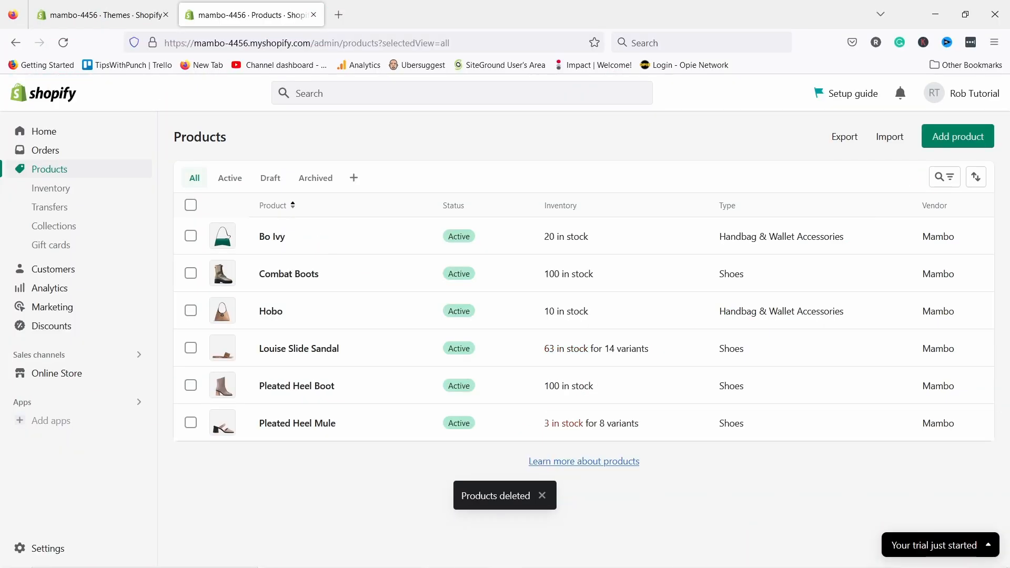
- Delete the default Home page collection from the store's collections
{"action": "left_click", "coordinate": [59, 234]}
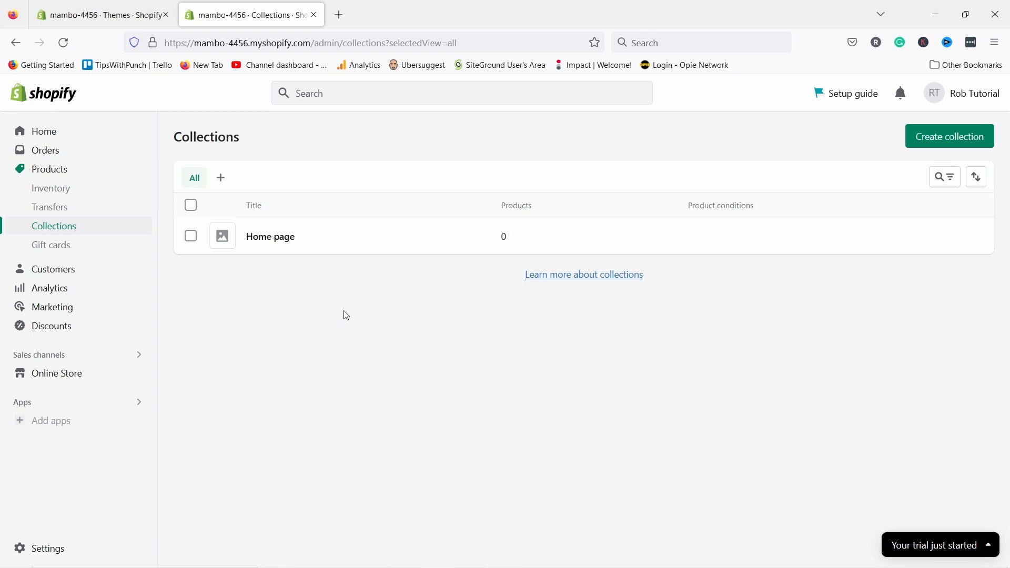
{"action": "left_click", "coordinate": [191, 237]}
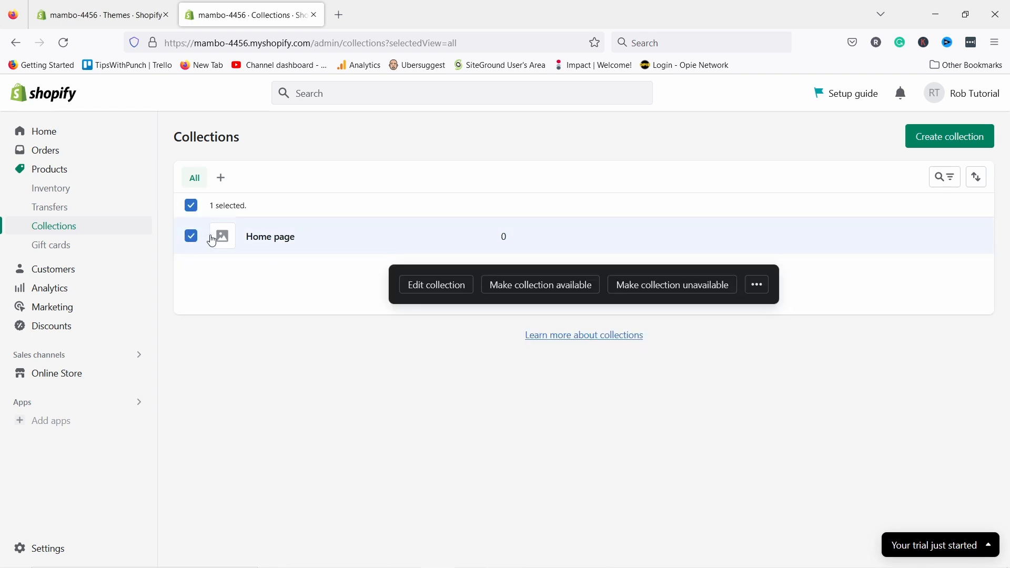
{"action": "left_click", "coordinate": [759, 288]}
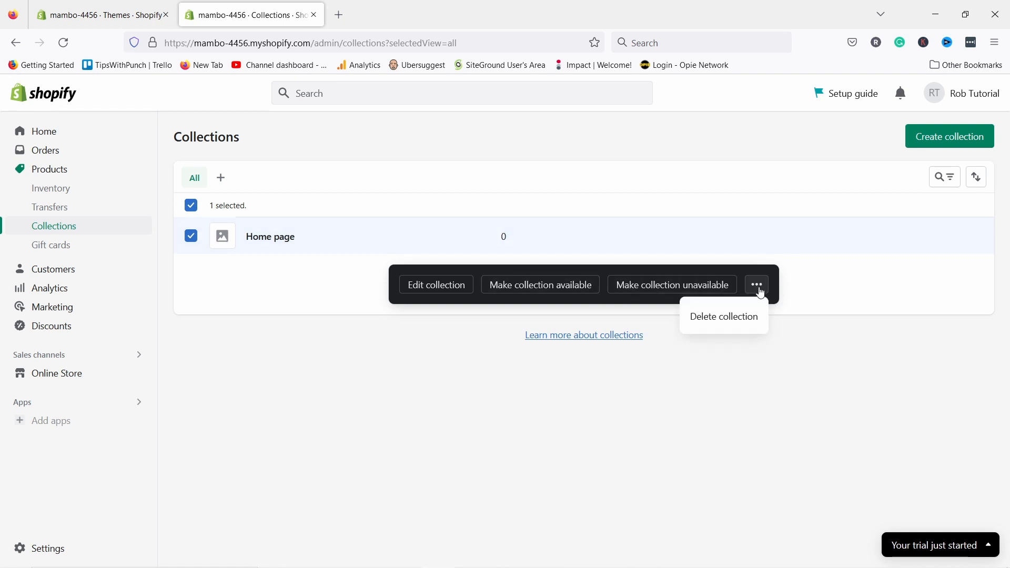
{"action": "left_click", "coordinate": [738, 318]}
{"action": "left_click", "coordinate": [680, 369]}
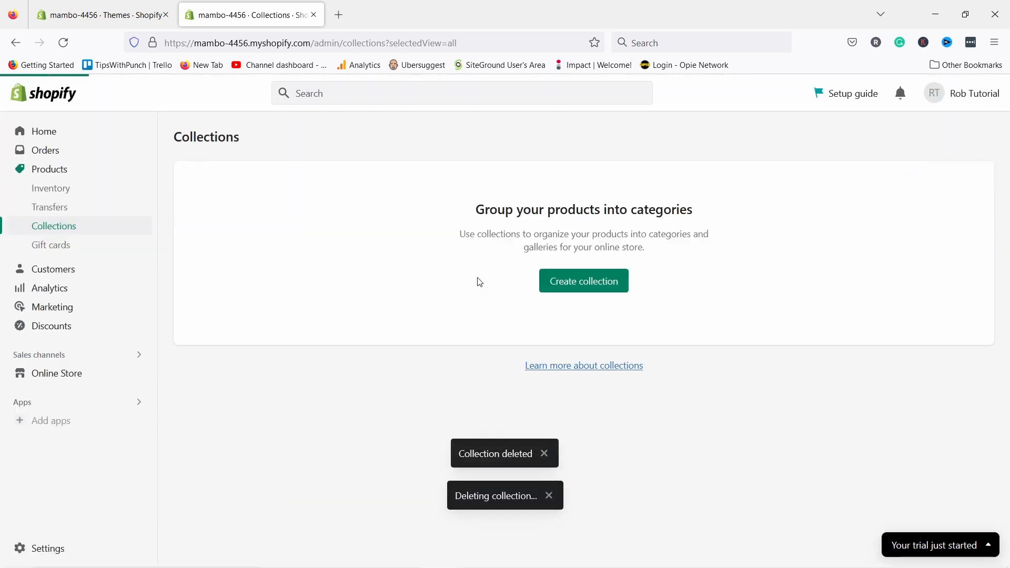
- Start a new collection titled Shoes with the description "Some description"
{"action": "left_click", "coordinate": [569, 424]}
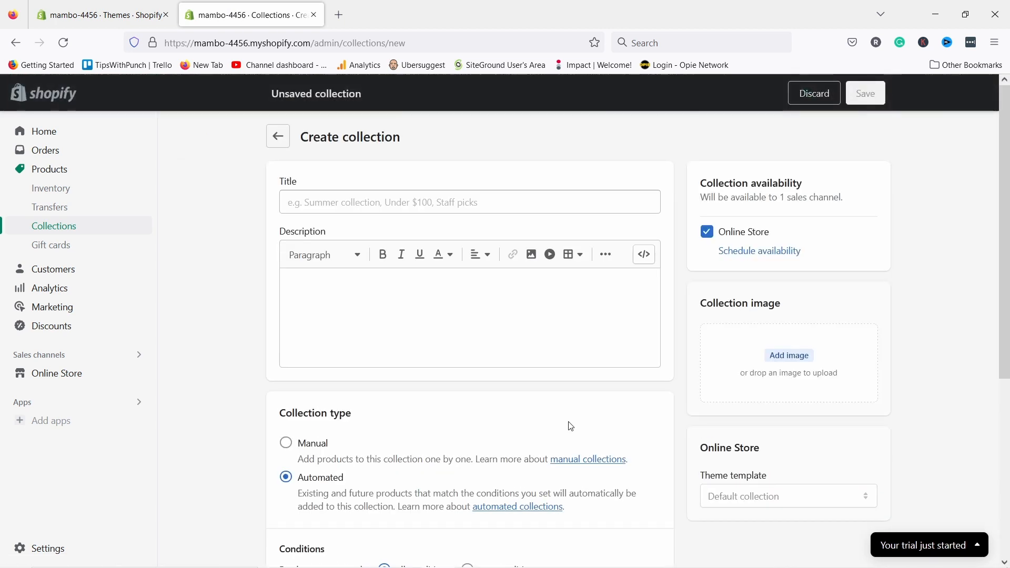
{"action": "left_click", "coordinate": [361, 199]}
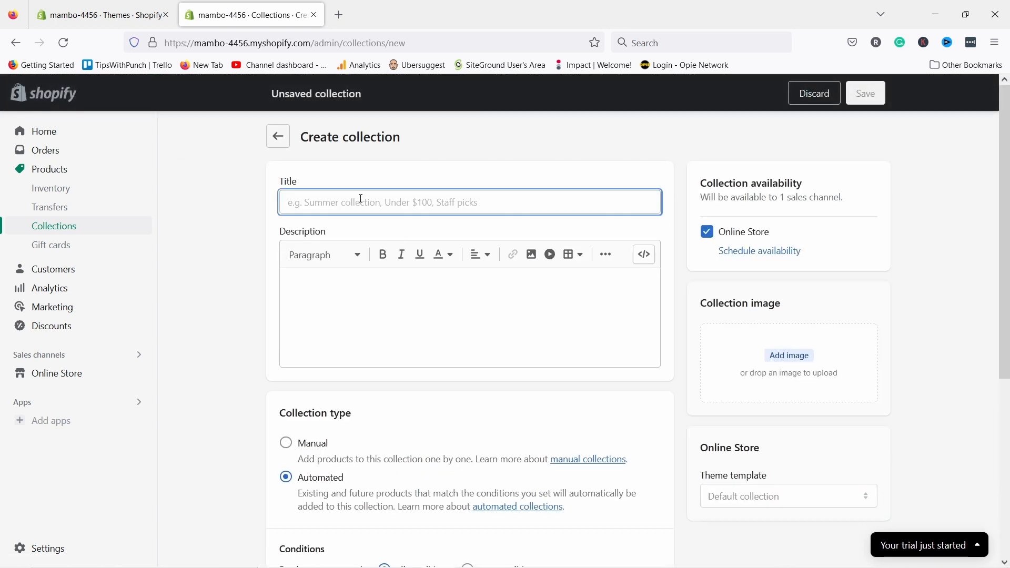
{"action": "type", "text": "Shoes"}
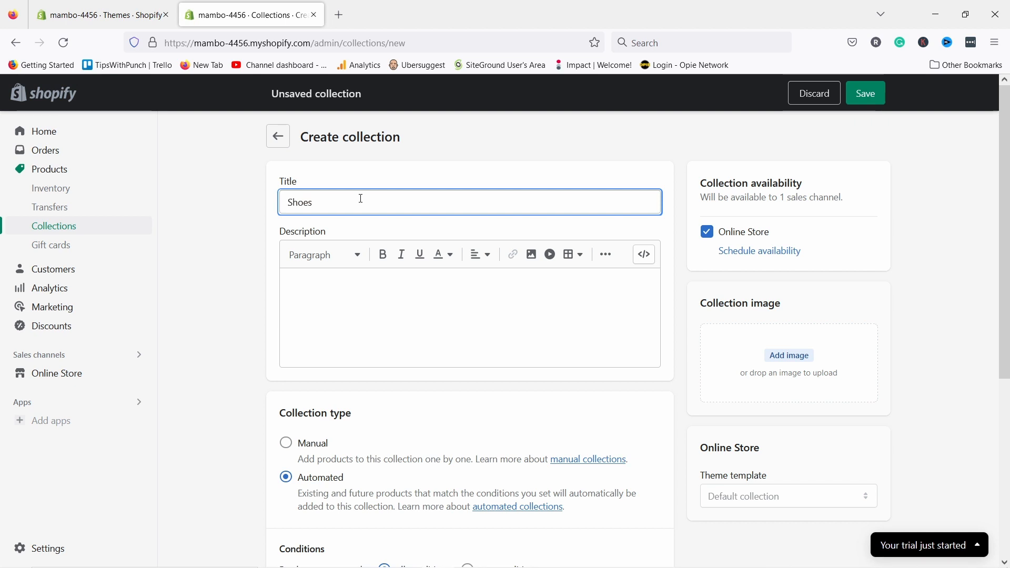
{"action": "left_click", "coordinate": [343, 282]}
{"action": "type", "text": "S"}
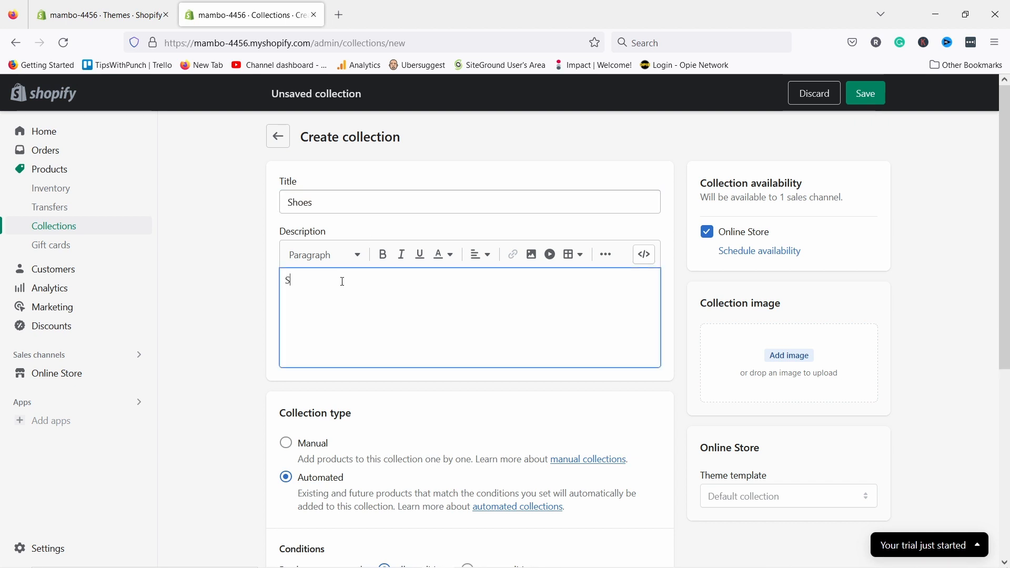
{"action": "type", "text": "ome description"}
- Define the automated collection's condition as product type is equal to Boots
{"action": "scroll", "coordinate": [349, 282], "scroll_direction": "down", "scroll_amount": 3}
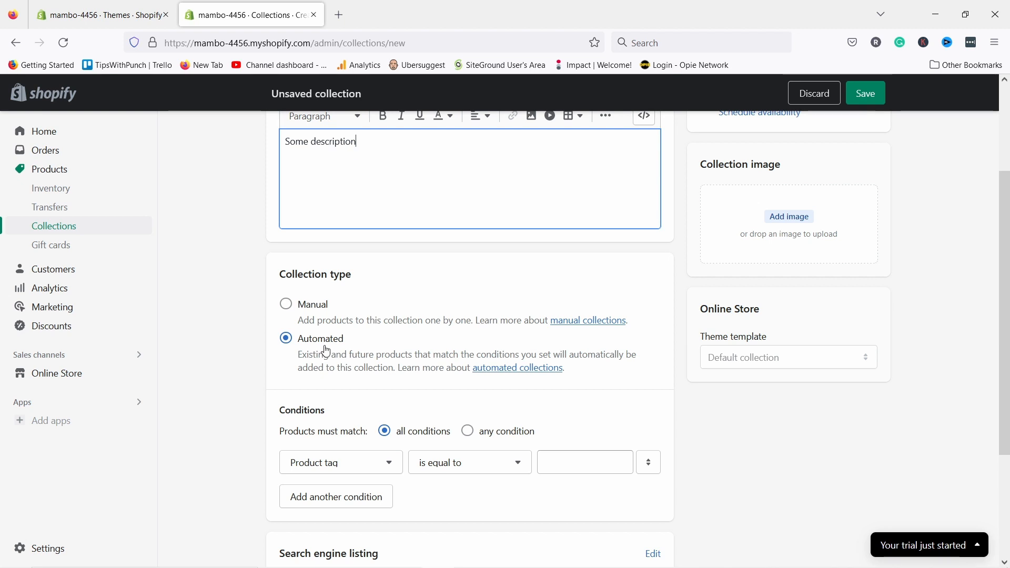
{"action": "scroll", "coordinate": [312, 311], "scroll_direction": "down", "scroll_amount": 2}
{"action": "scroll", "coordinate": [312, 310], "scroll_direction": "down", "scroll_amount": 2}
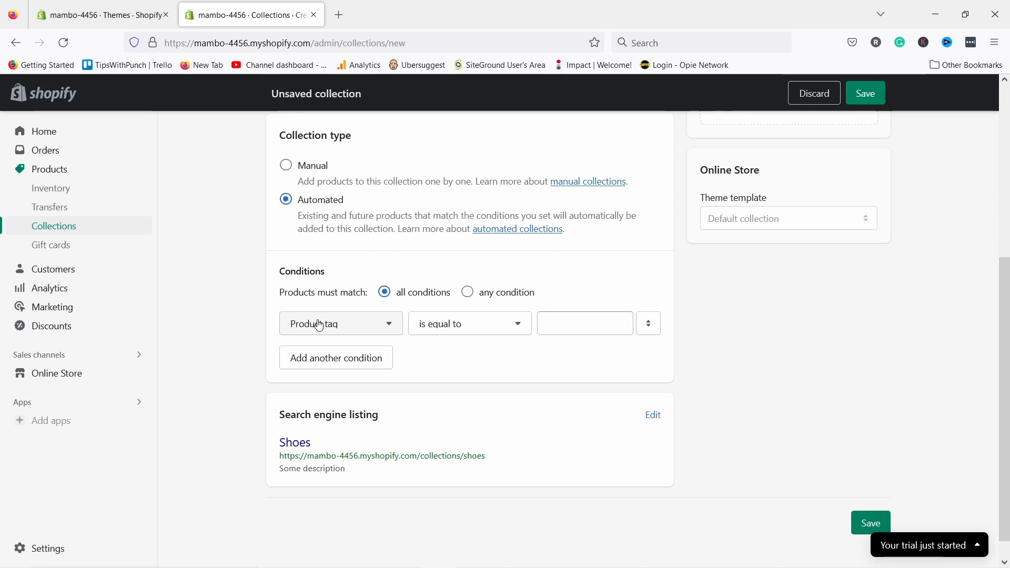
{"action": "left_click", "coordinate": [319, 326]}
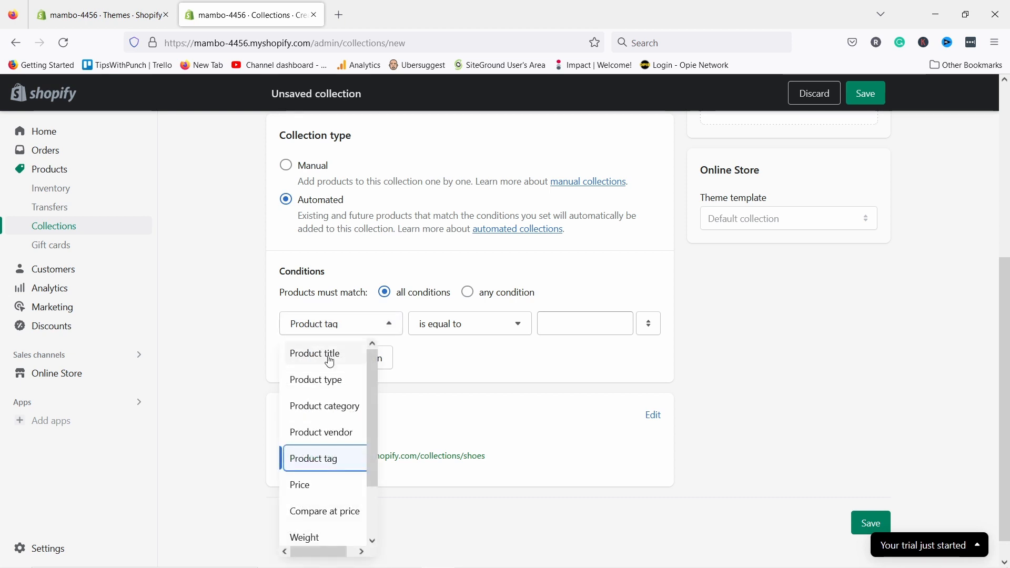
{"action": "left_click", "coordinate": [331, 381]}
{"action": "left_click", "coordinate": [430, 331]}
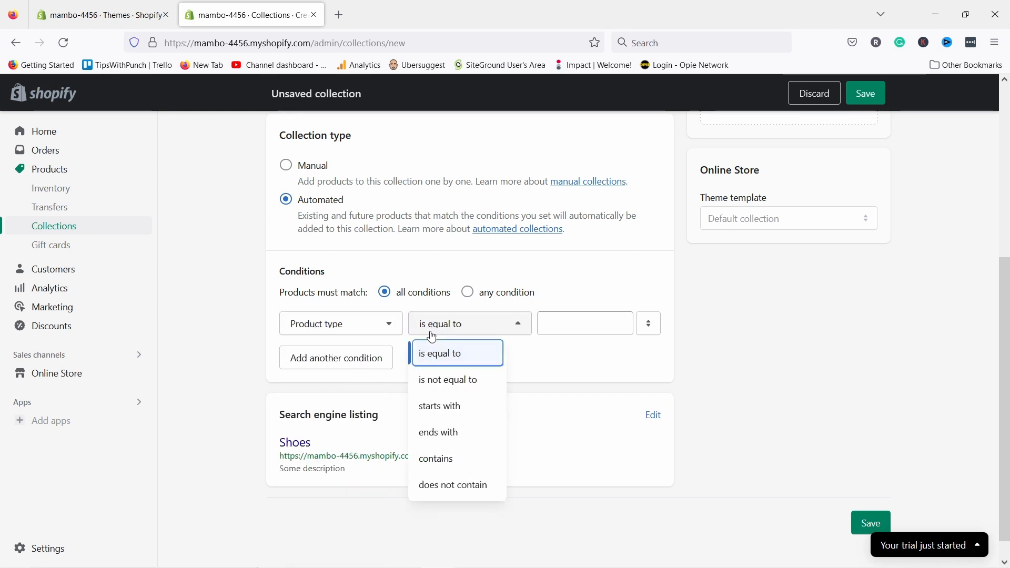
{"action": "left_click", "coordinate": [433, 354]}
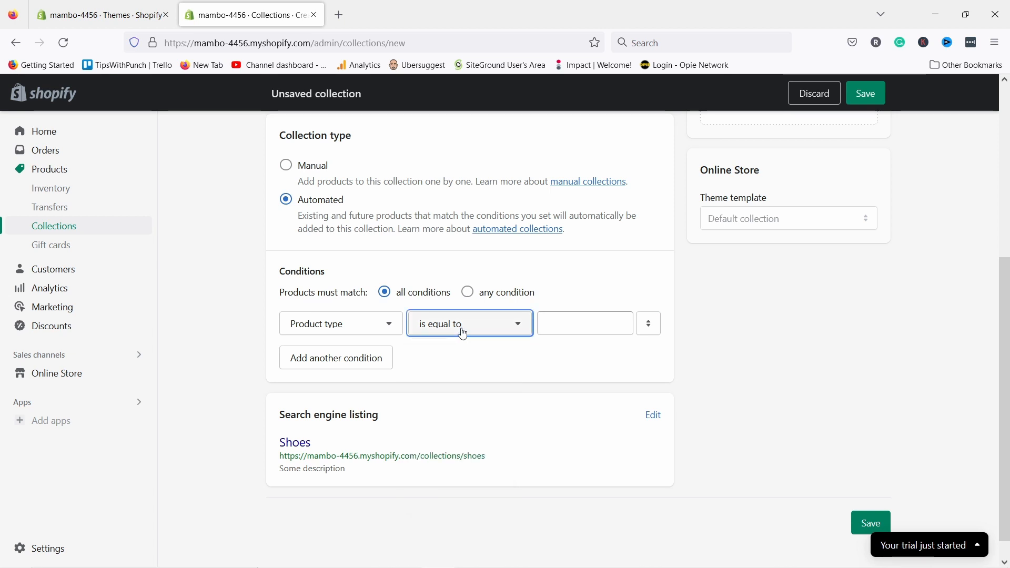
{"action": "left_click", "coordinate": [561, 325]}
{"action": "left_click", "coordinate": [563, 355]}
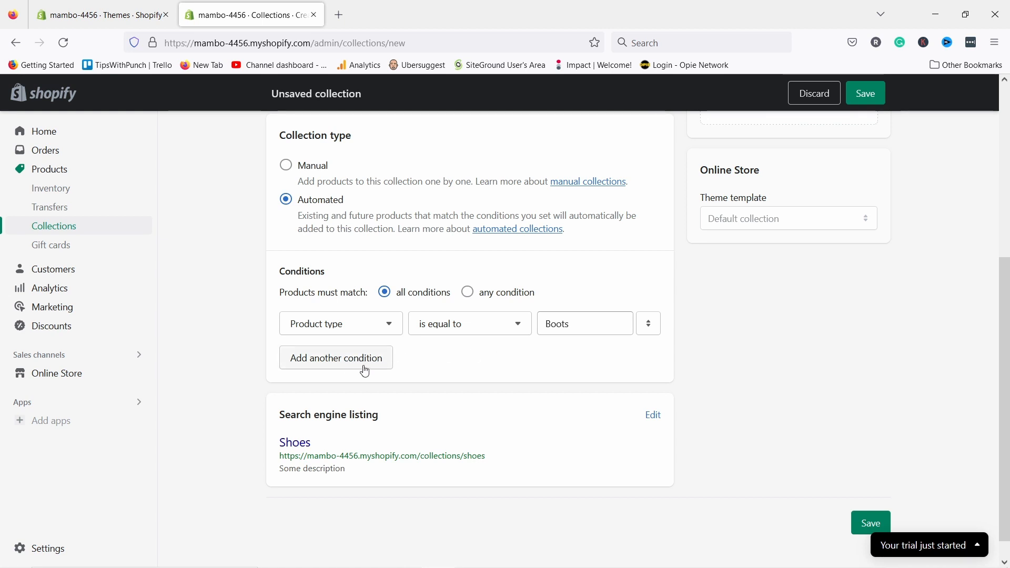
- Upload hero-banner2 as the collection image and save the Shoes collection
{"action": "scroll", "coordinate": [824, 329], "scroll_direction": "up", "scroll_amount": 5}
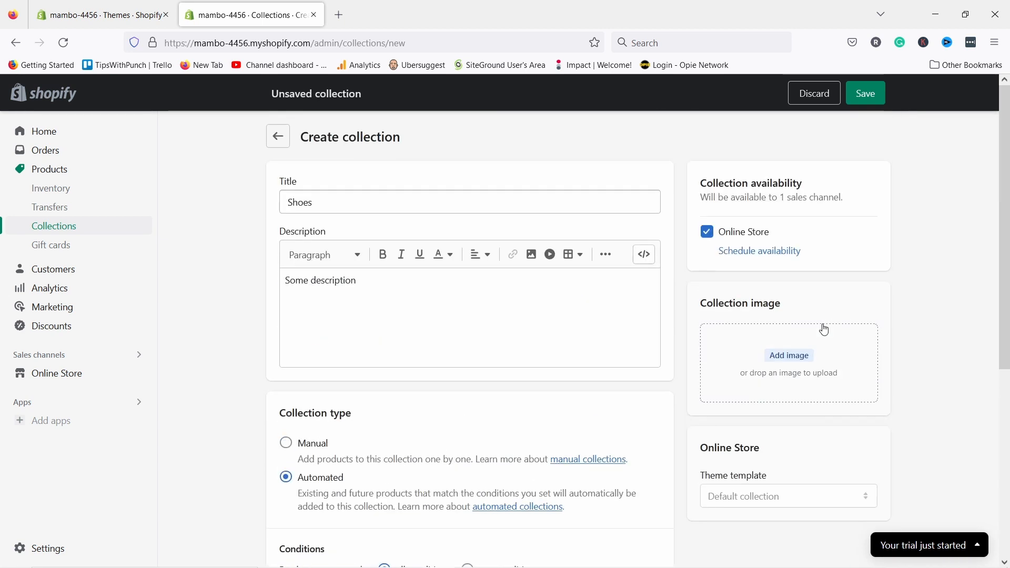
{"action": "left_click", "coordinate": [782, 348]}
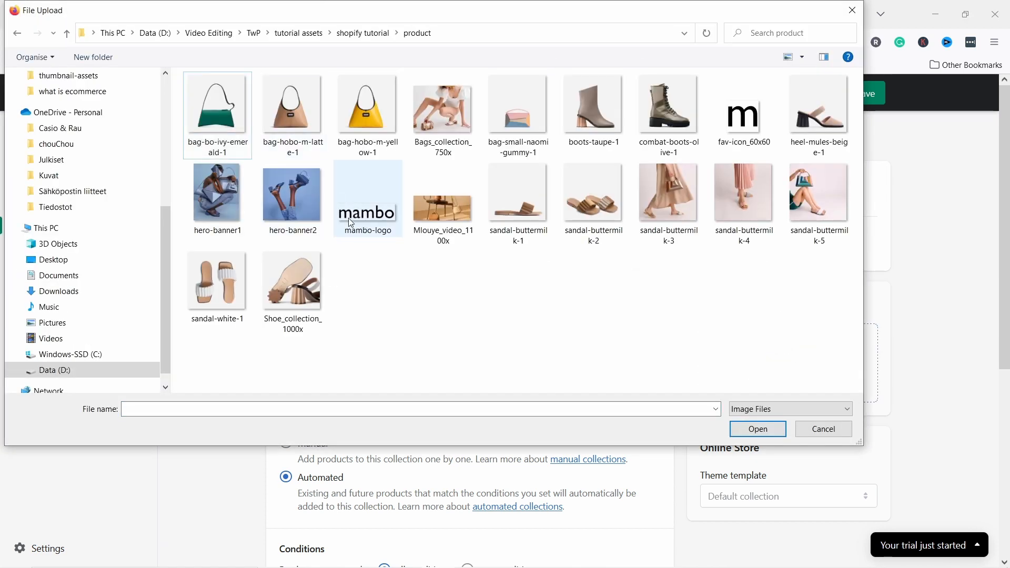
{"action": "left_click", "coordinate": [301, 204]}
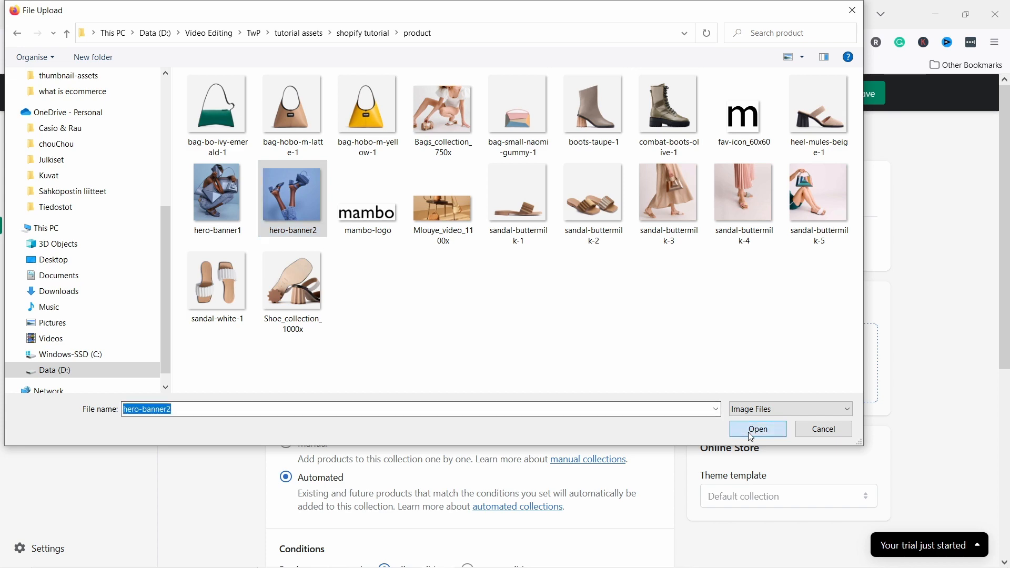
{"action": "left_click", "coordinate": [752, 434]}
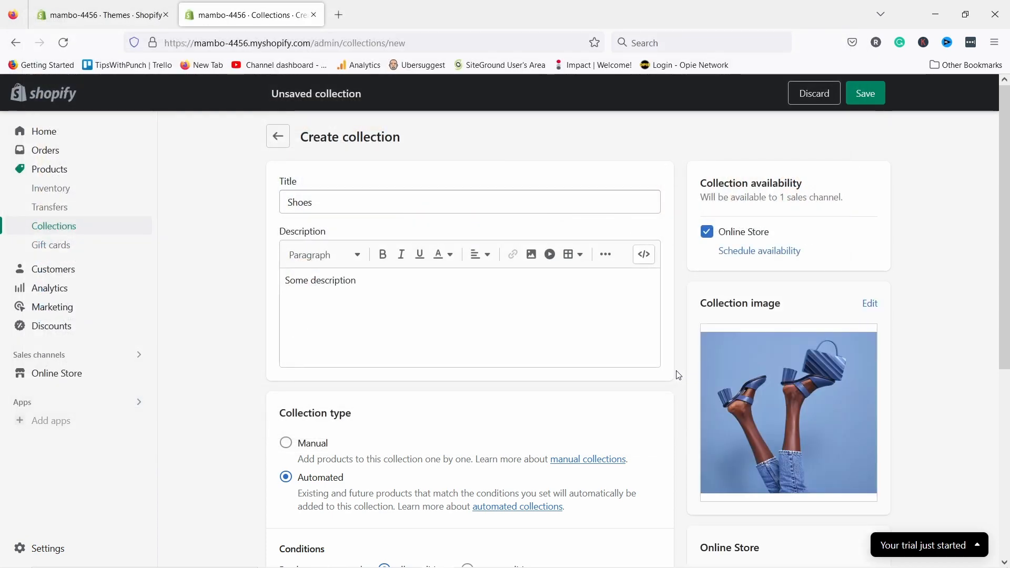
{"action": "left_click", "coordinate": [858, 96]}
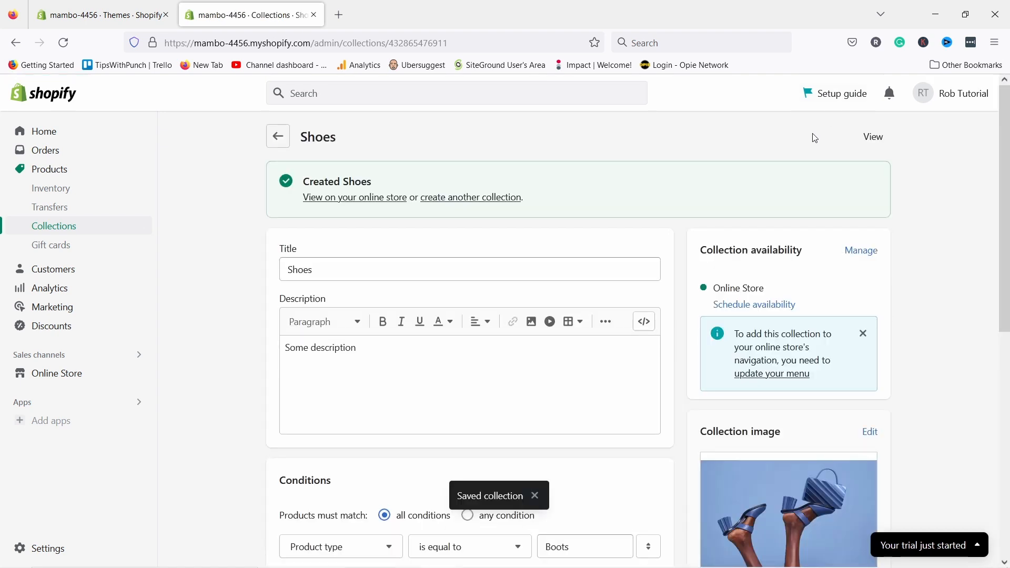
- Preview the Shoes collection page in the online store, check its listed products and close the preview
{"action": "left_click", "coordinate": [874, 139]}
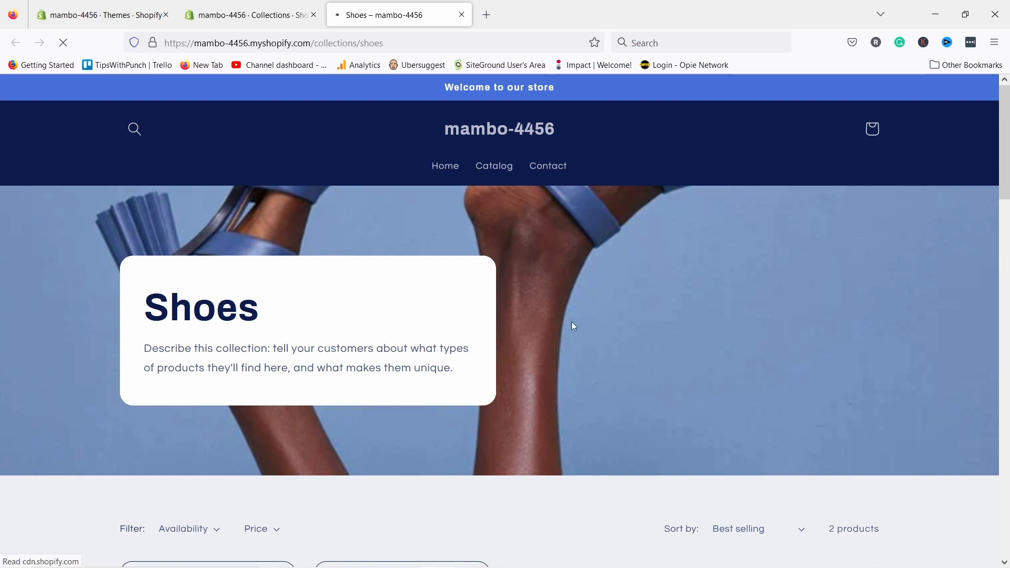
{"action": "scroll", "coordinate": [377, 355], "scroll_direction": "down", "scroll_amount": 8}
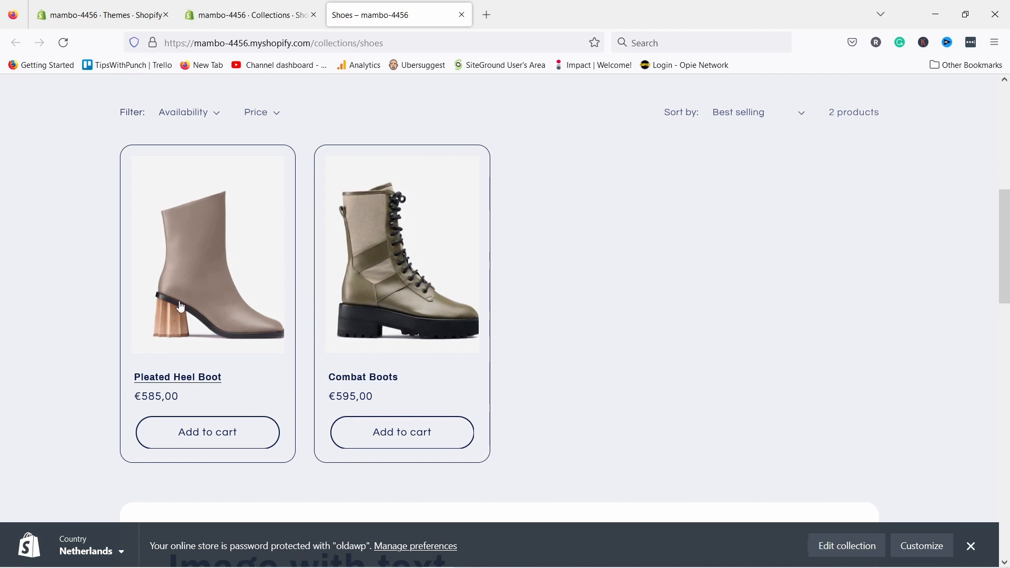
{"action": "left_click", "coordinate": [462, 14]}
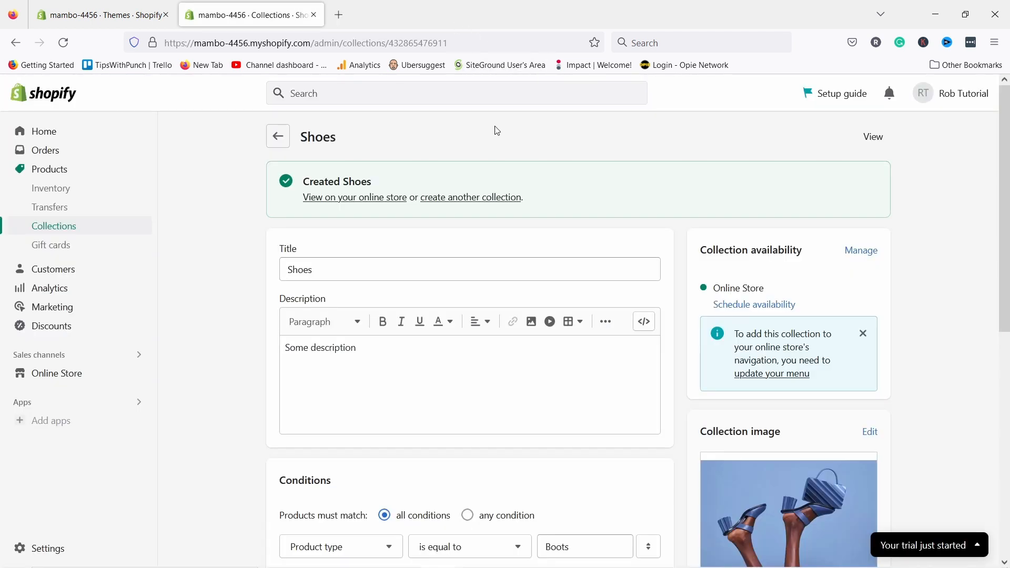
- Start another collection titled Bags with the description "Bags description"
{"action": "left_click", "coordinate": [278, 136]}
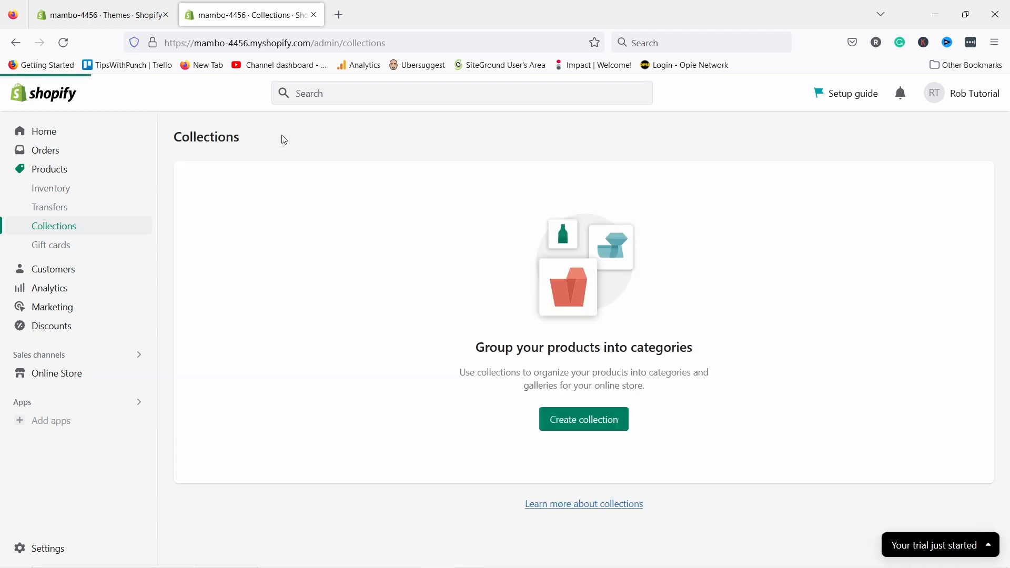
{"action": "left_click", "coordinate": [938, 142]}
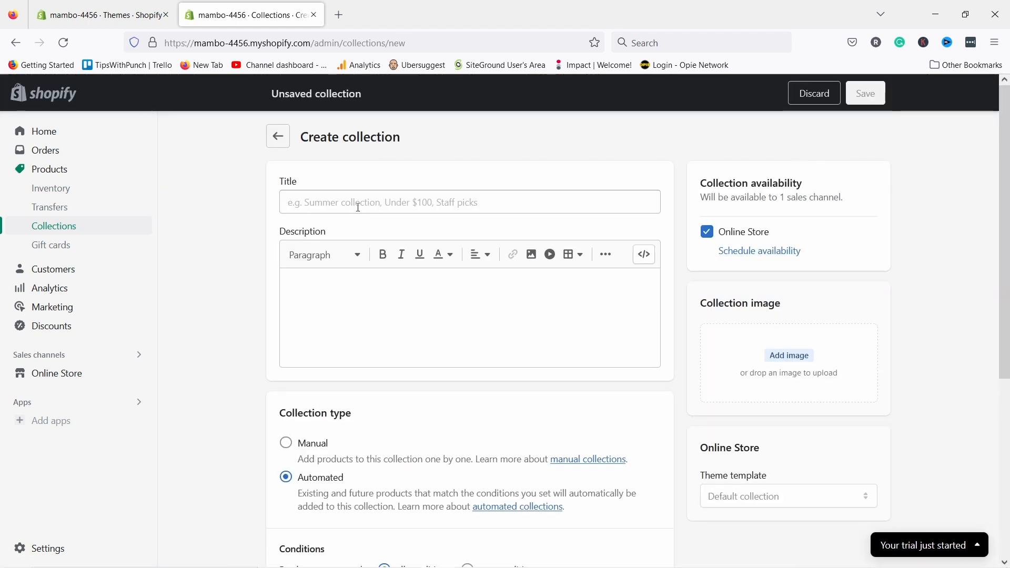
{"action": "left_click", "coordinate": [326, 202]}
{"action": "type", "text": "Bags"}
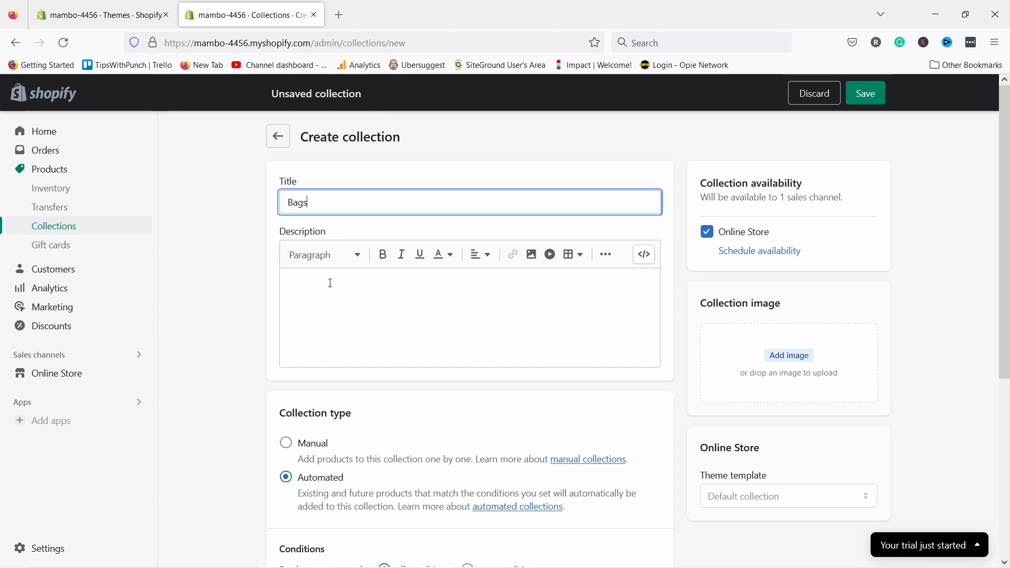
{"action": "left_click", "coordinate": [330, 283]}
{"action": "type", "text": "Bags description"}
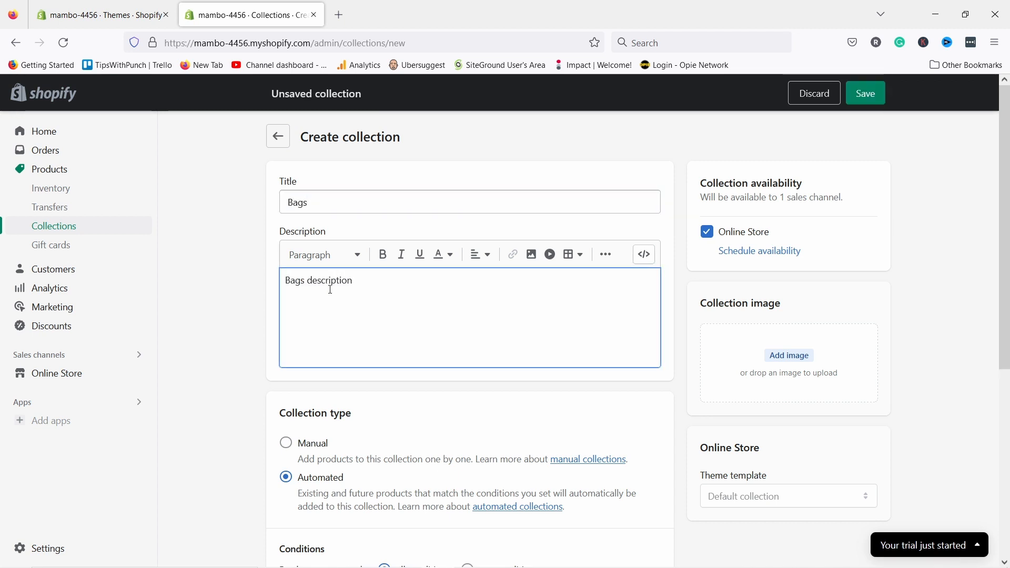
- Set the Bags collection type to Manual and save the collection
{"action": "scroll", "coordinate": [332, 290], "scroll_direction": "down", "scroll_amount": 3}
{"action": "left_click", "coordinate": [286, 313]}
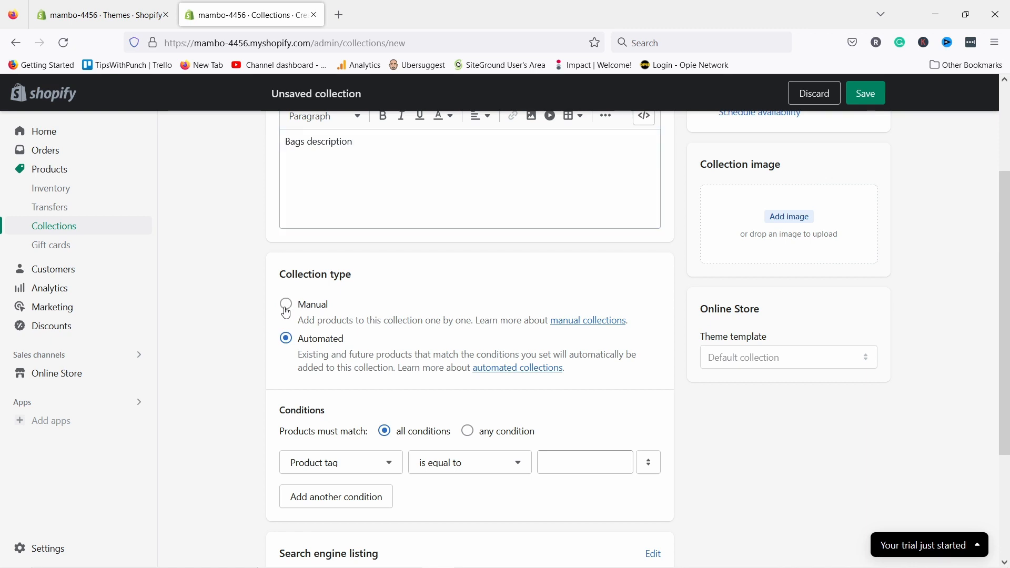
{"action": "left_click", "coordinate": [863, 94]}
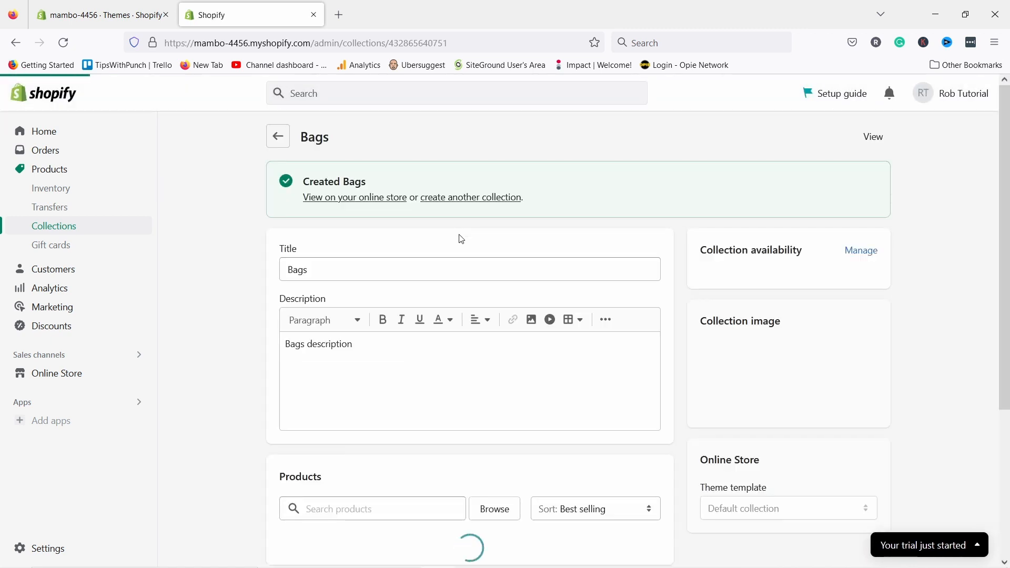
- Add the Bo Ivy and Hobo products to the Bags collection and return to the collections list
{"action": "scroll", "coordinate": [439, 256], "scroll_direction": "down", "scroll_amount": 3}
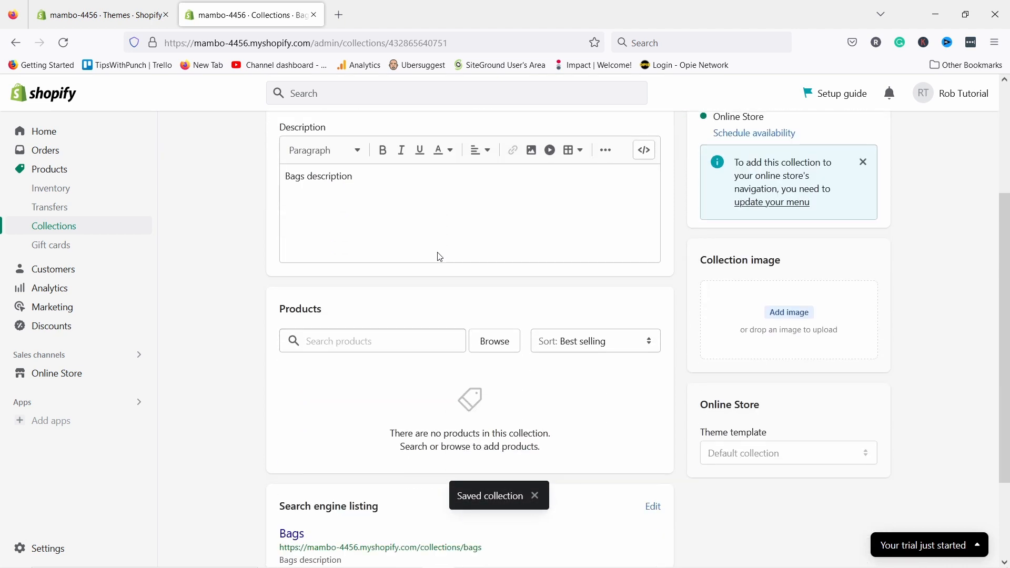
{"action": "left_click", "coordinate": [331, 297]}
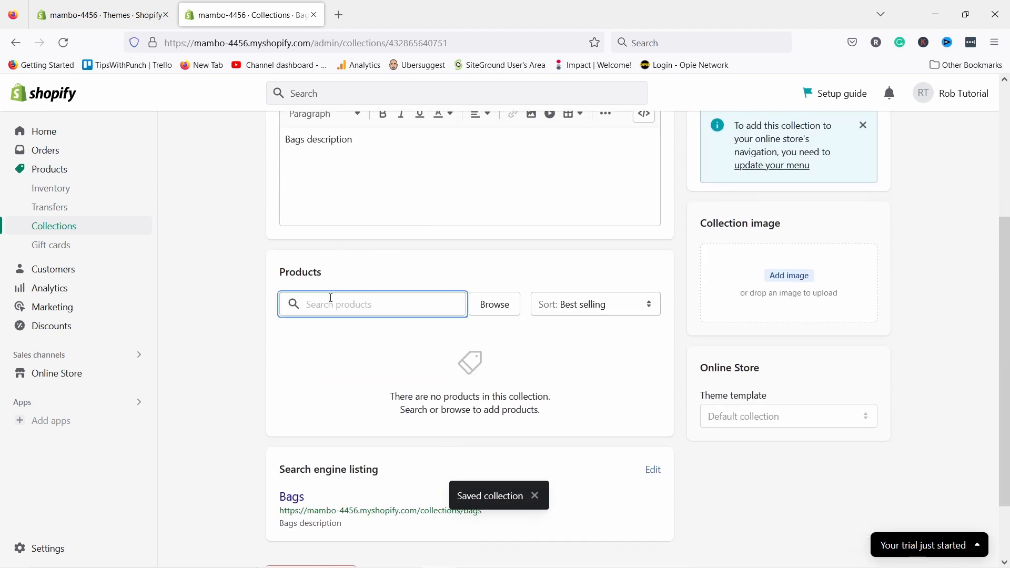
{"action": "type", "text": "bag"}
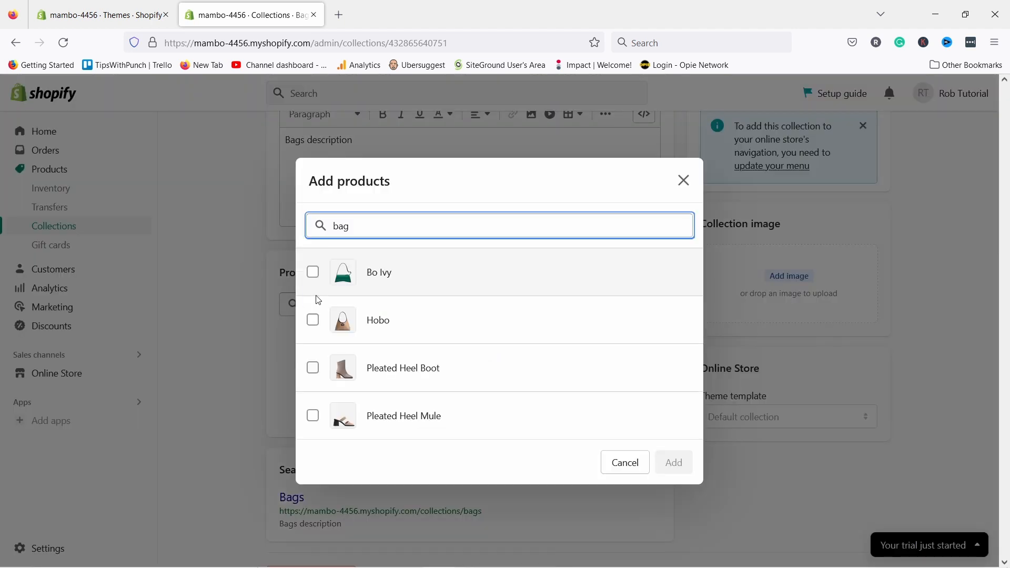
{"action": "left_click", "coordinate": [315, 274]}
{"action": "left_click", "coordinate": [314, 322]}
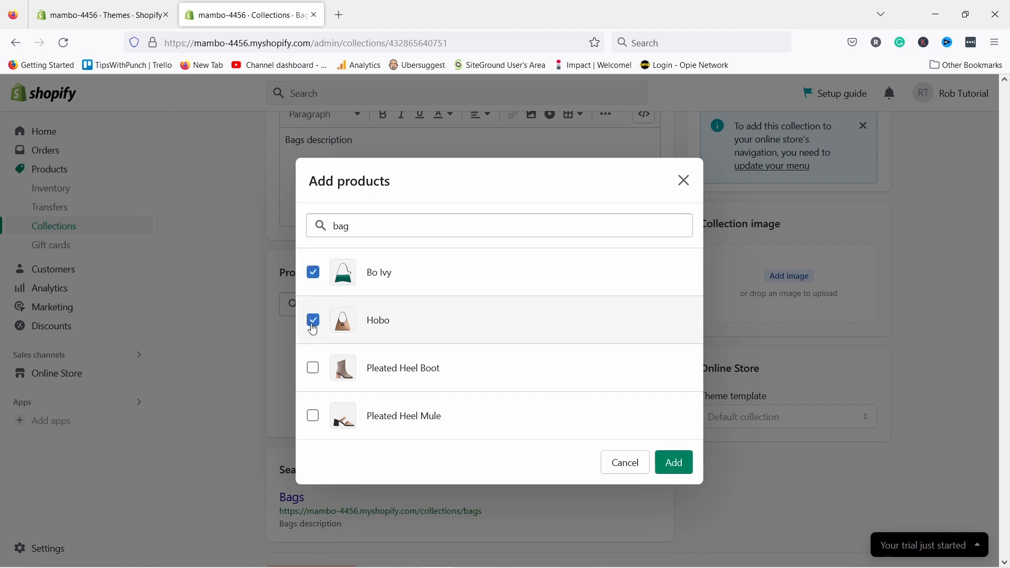
{"action": "left_click", "coordinate": [690, 464]}
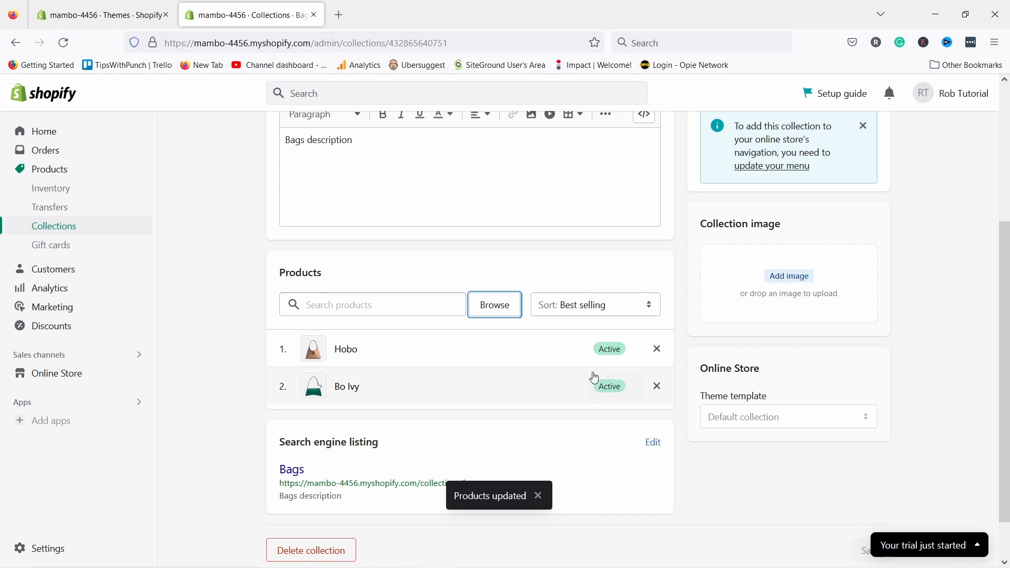
{"action": "scroll", "coordinate": [437, 395], "scroll_direction": "down", "scroll_amount": 1}
{"action": "scroll", "coordinate": [442, 392], "scroll_direction": "up", "scroll_amount": 4}
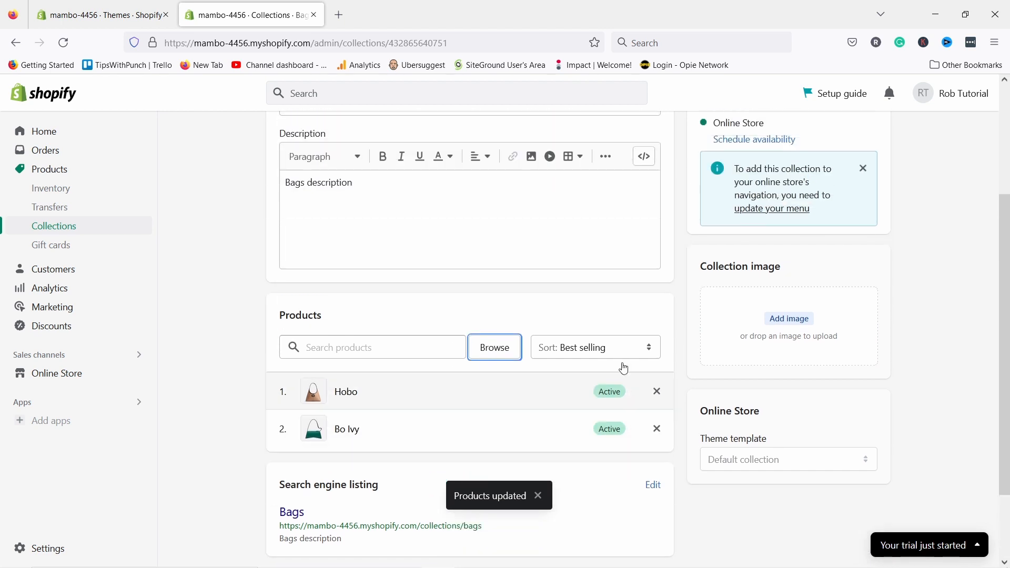
{"action": "scroll", "coordinate": [683, 293], "scroll_direction": "up", "scroll_amount": 1}
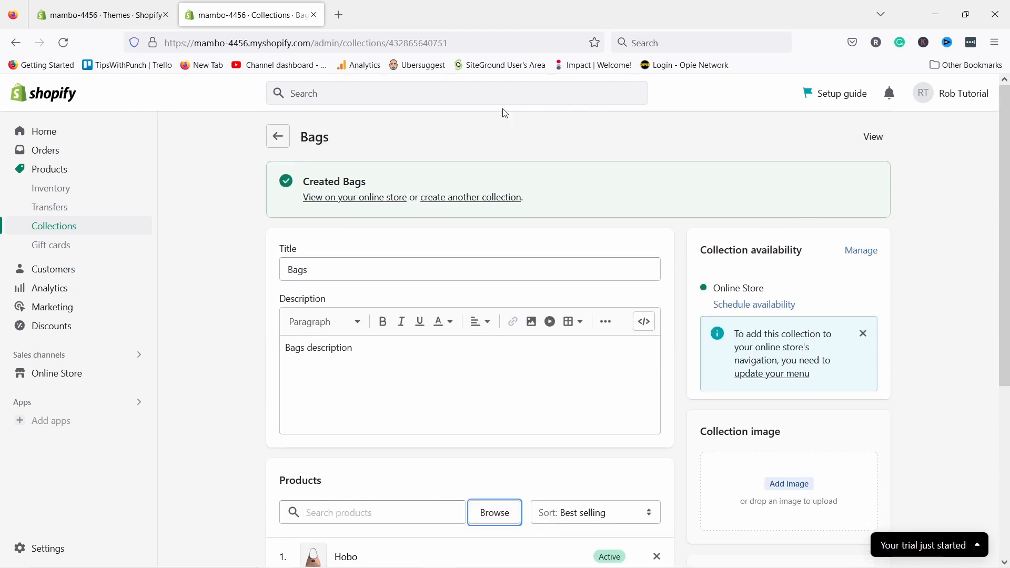
{"action": "left_click", "coordinate": [279, 136]}
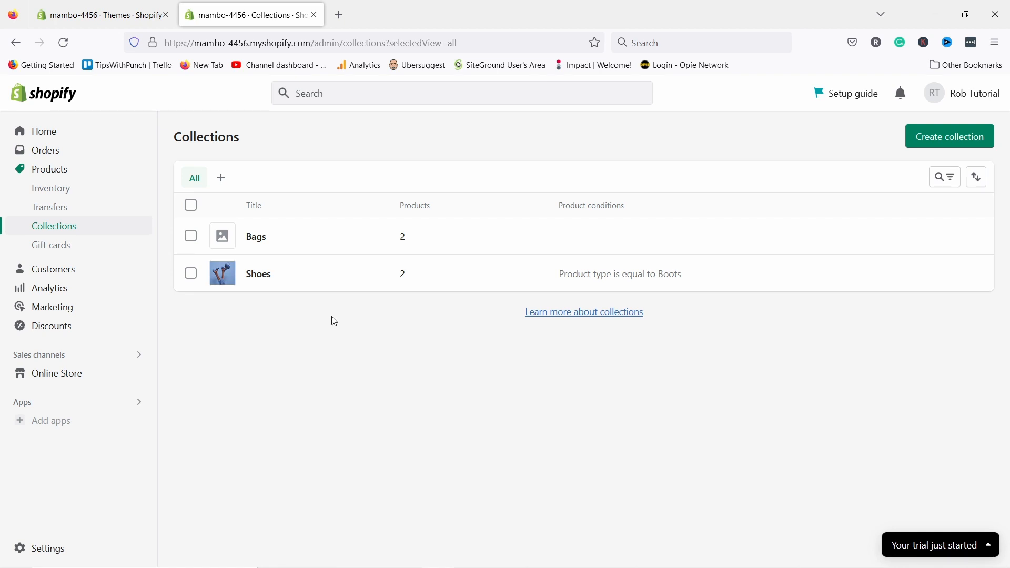
- Open the Refresh theme for customization, show its Default product template and preview it with the Louise Slide Sandal product
{"action": "left_click", "coordinate": [90, 373]}
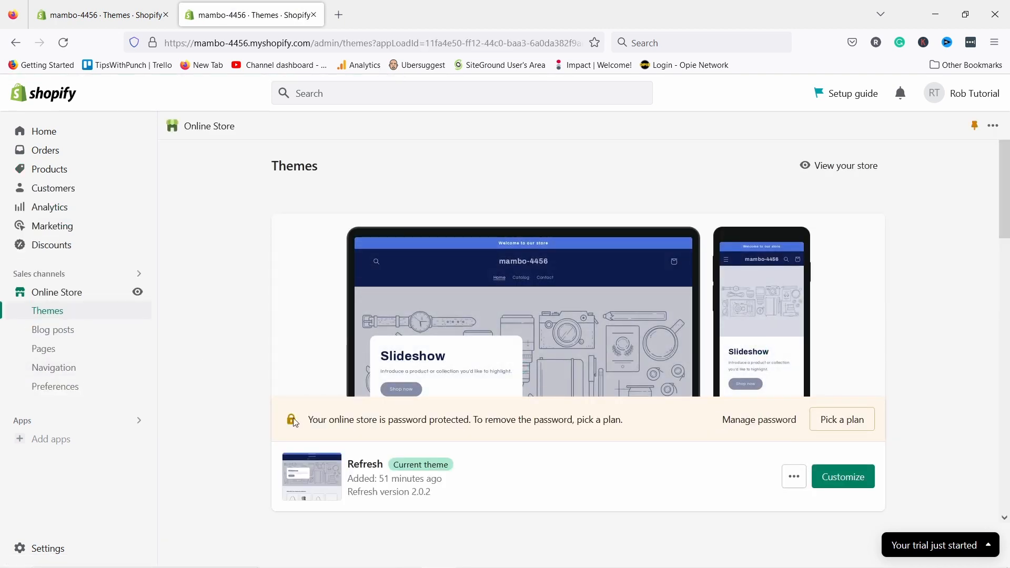
{"action": "left_click", "coordinate": [844, 482]}
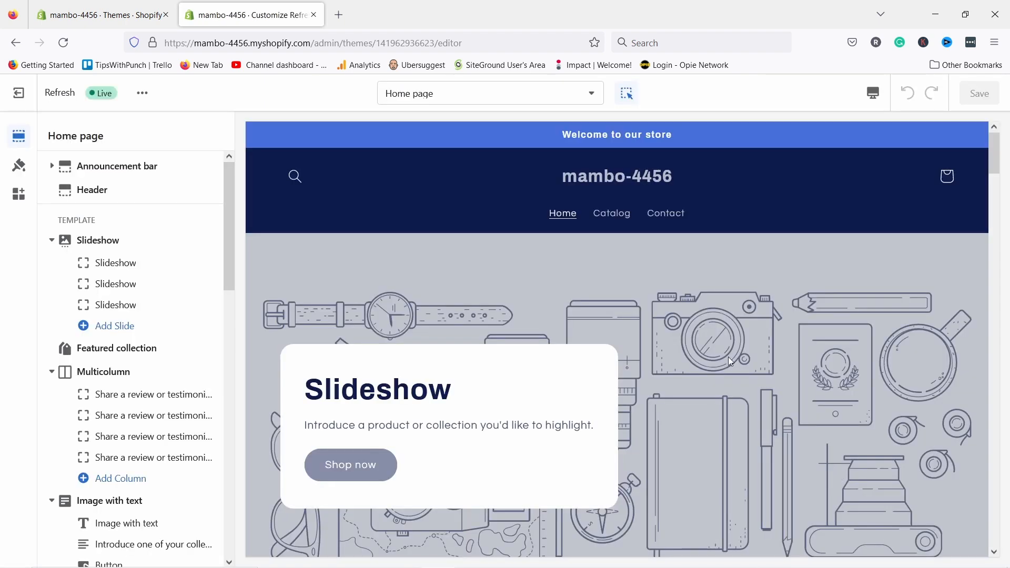
{"action": "left_click", "coordinate": [445, 96]}
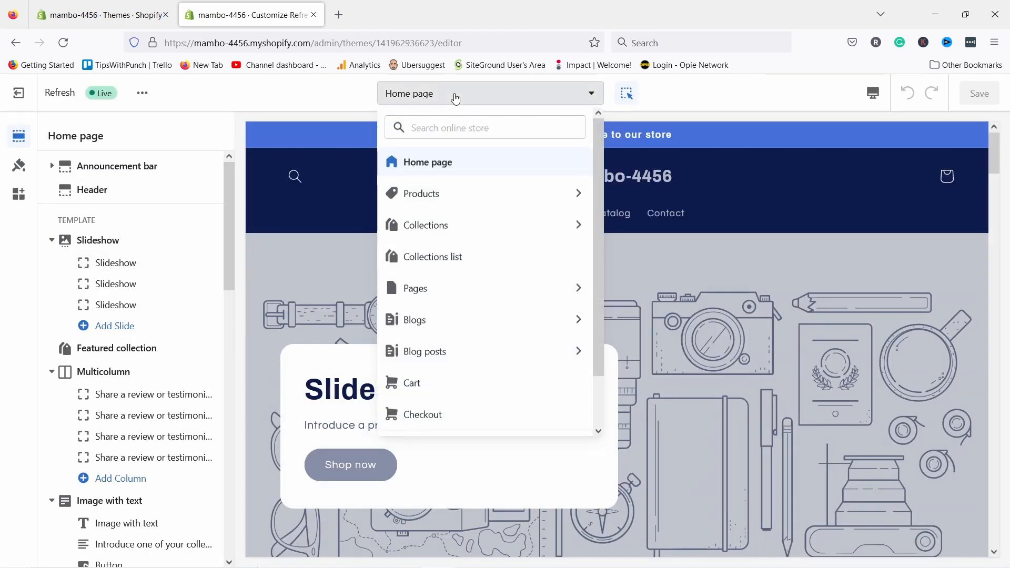
{"action": "left_click", "coordinate": [421, 195]}
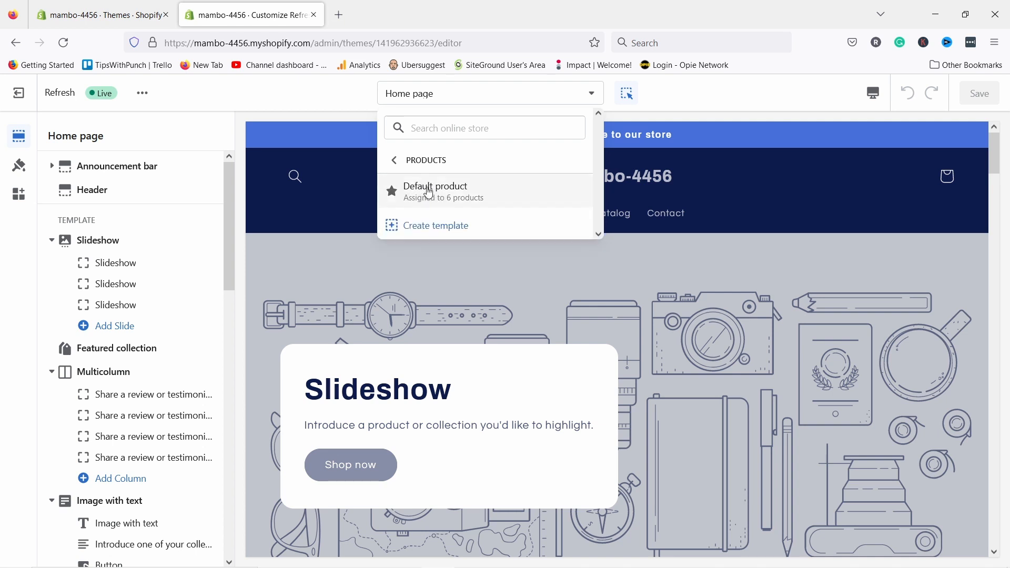
{"action": "left_click", "coordinate": [428, 191]}
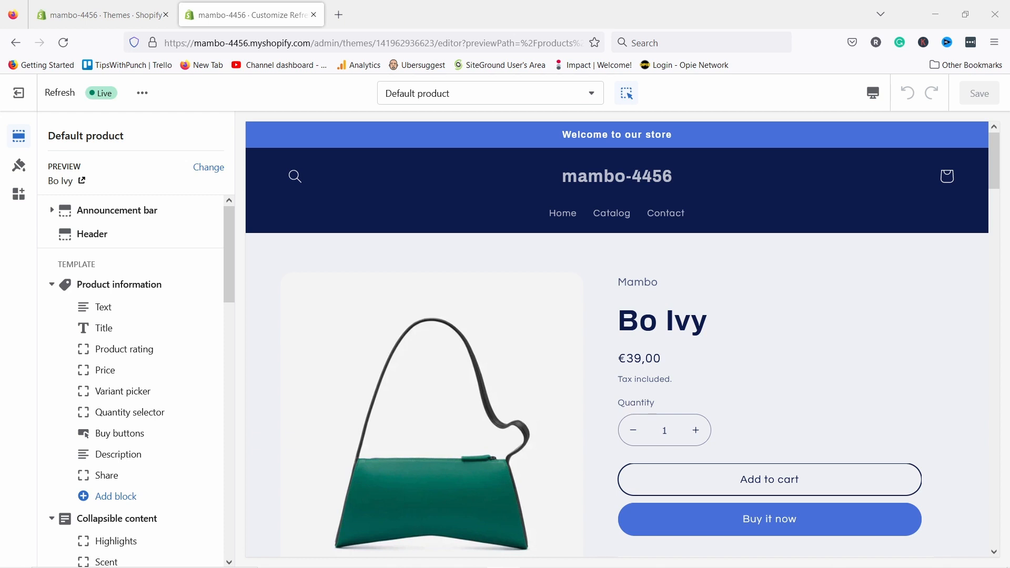
{"action": "left_click", "coordinate": [208, 168]}
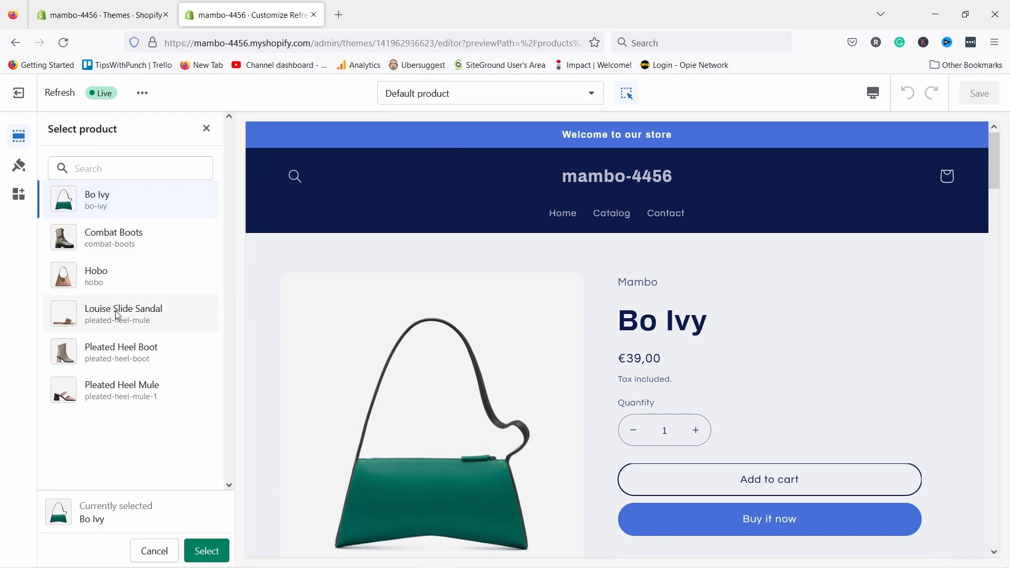
{"action": "left_click", "coordinate": [116, 315]}
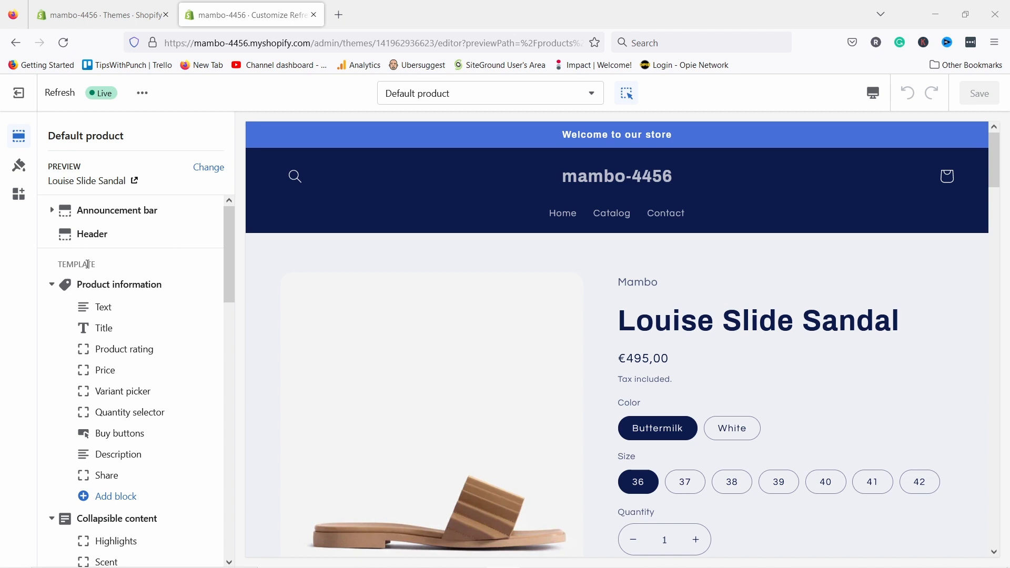
- Collapse the template sections and move the Title block above the Text block in the Product information section
{"action": "left_click", "coordinate": [51, 284]}
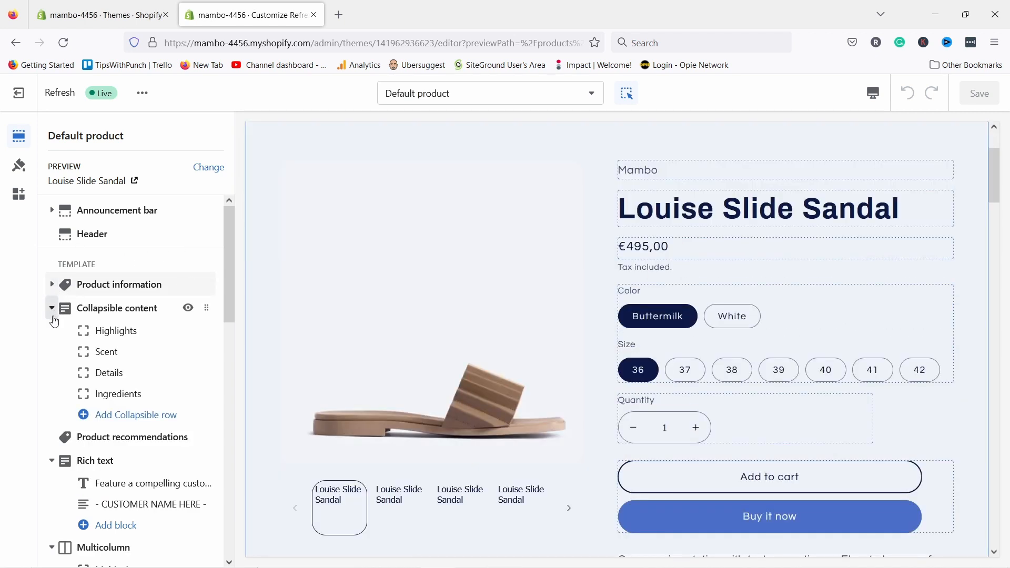
{"action": "left_click", "coordinate": [53, 315]}
{"action": "left_click", "coordinate": [52, 357]}
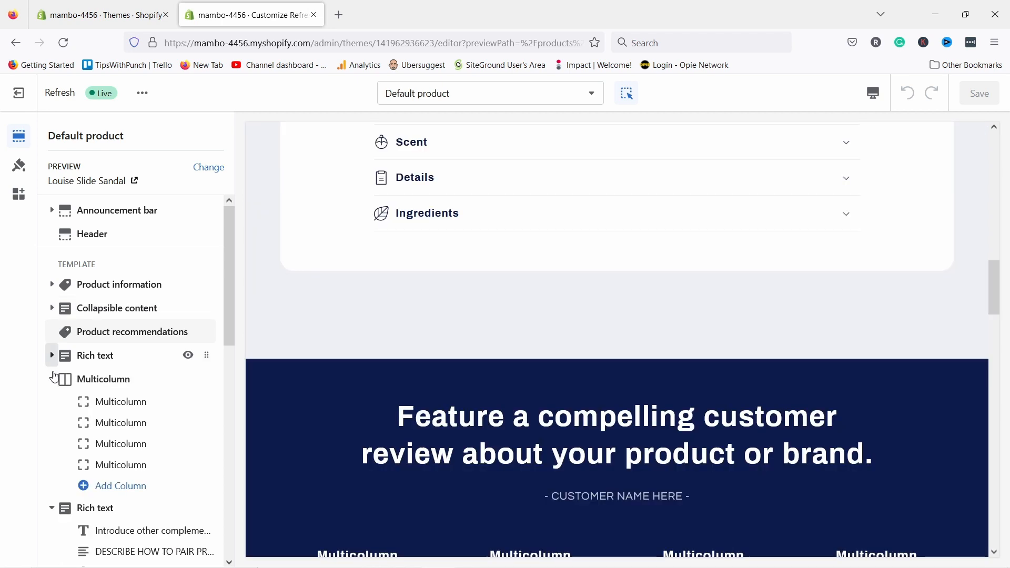
{"action": "left_click", "coordinate": [54, 375]}
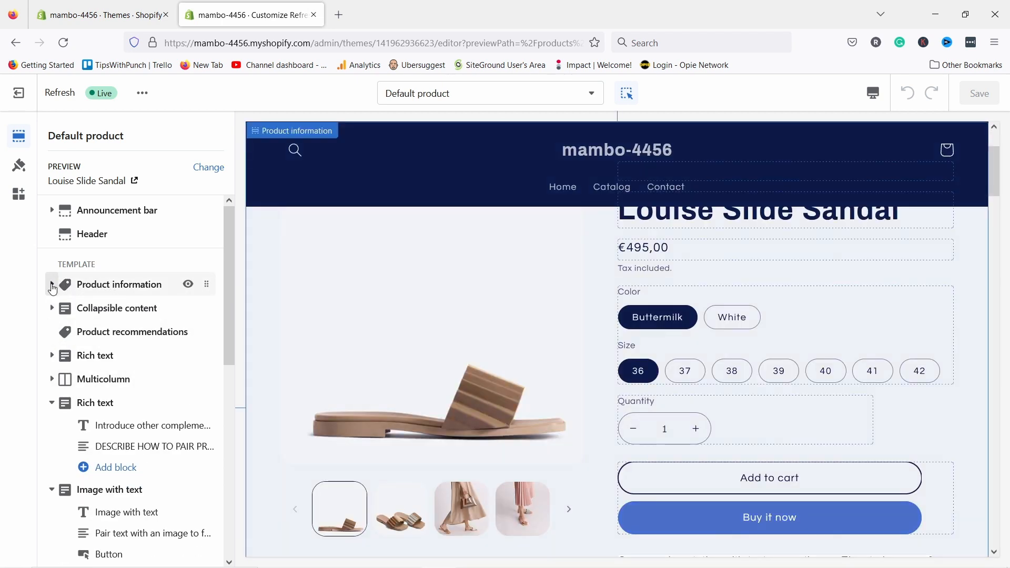
{"action": "left_click", "coordinate": [52, 287]}
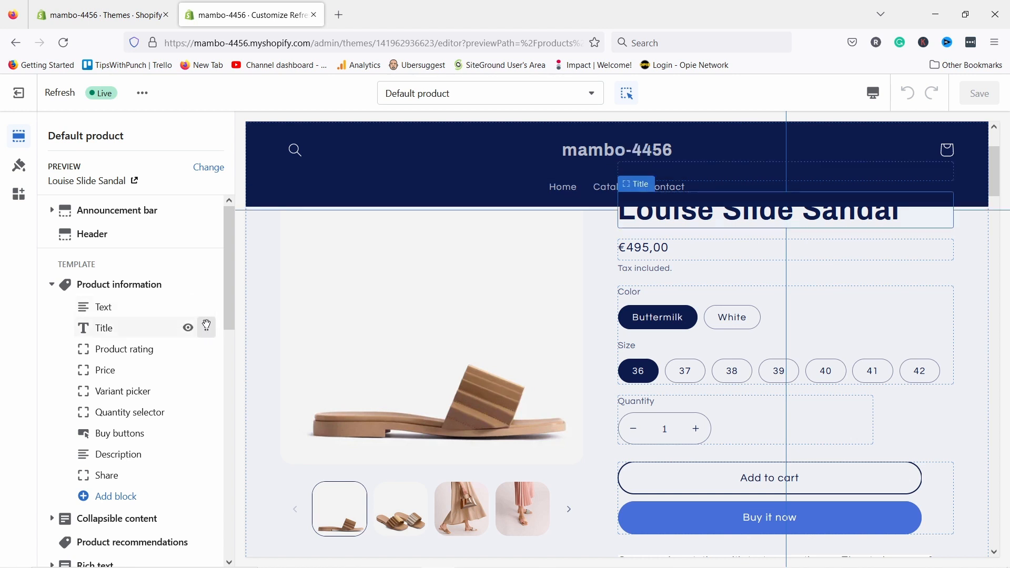
{"action": "mouse_move", "coordinate": [201, 310]}
{"action": "left_mouse_down"}
{"action": "mouse_move", "coordinate": [199, 297]}
{"action": "mouse_move", "coordinate": [206, 306]}
{"action": "left_mouse_up"}
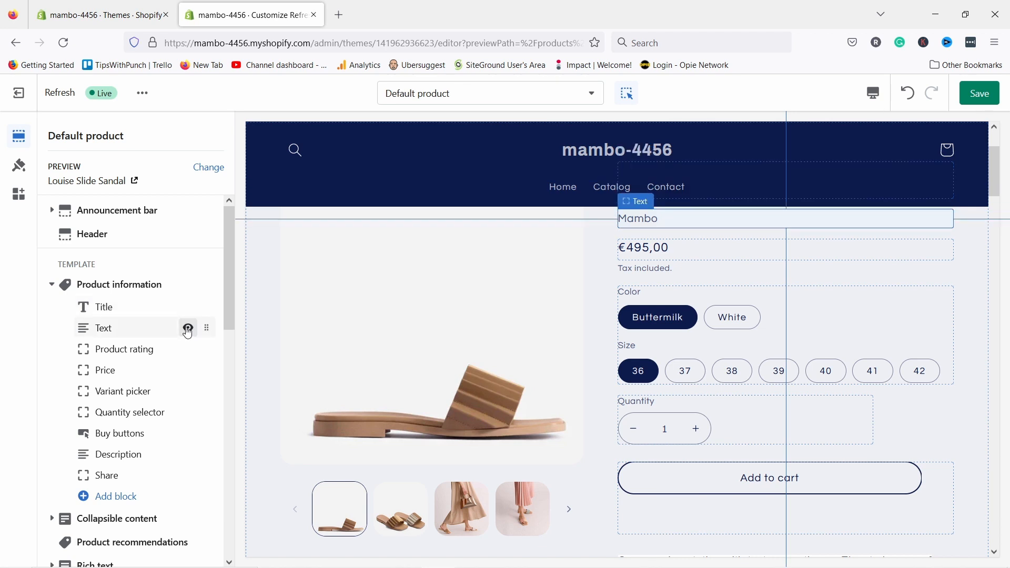
- Preview the product page in the Mobile view, look through its layout and return to the Desktop view
{"action": "left_click", "coordinate": [873, 95]}
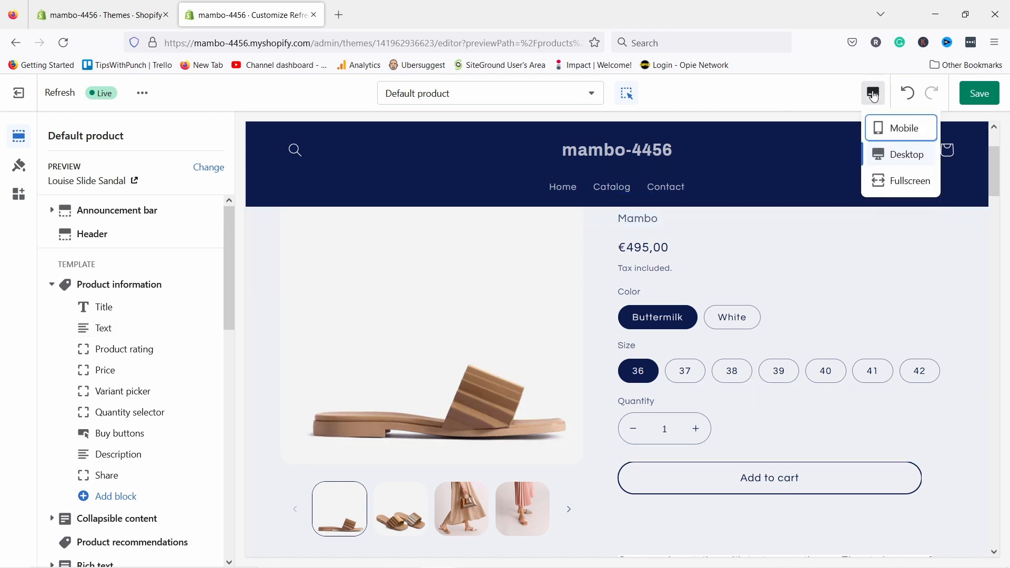
{"action": "left_click", "coordinate": [893, 132]}
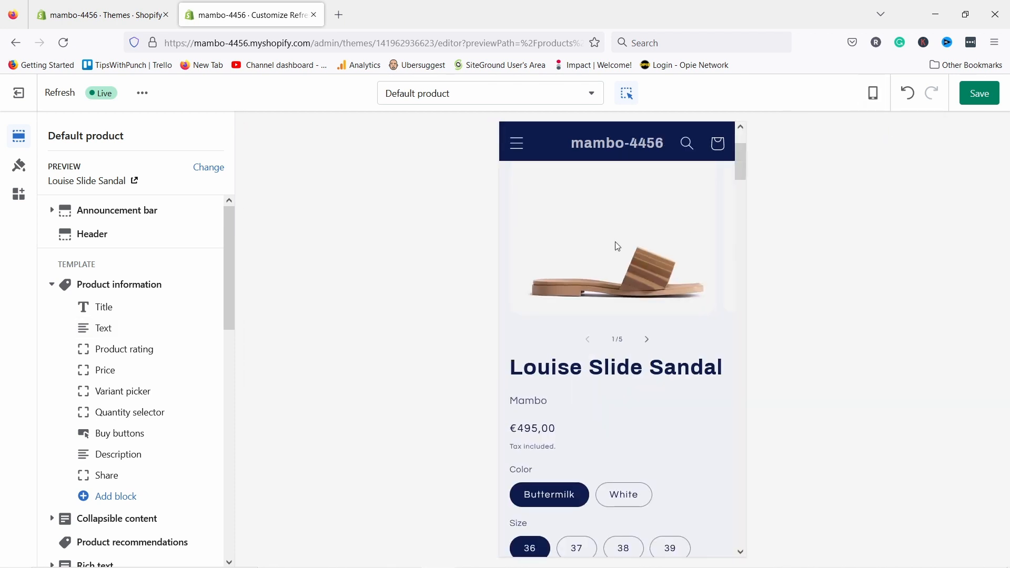
{"action": "scroll", "coordinate": [617, 246], "scroll_direction": "down", "scroll_amount": 15}
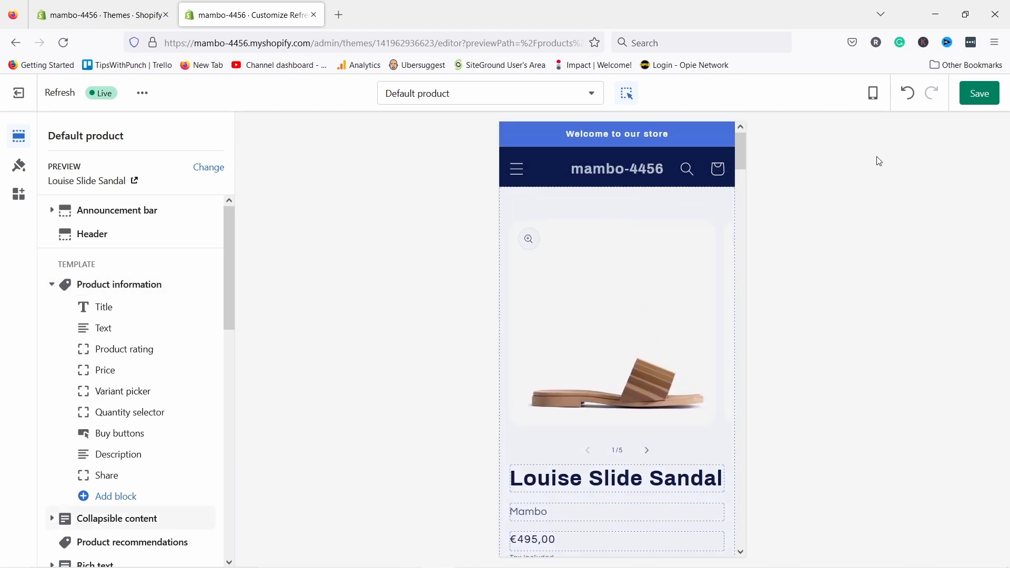
{"action": "left_click", "coordinate": [873, 93]}
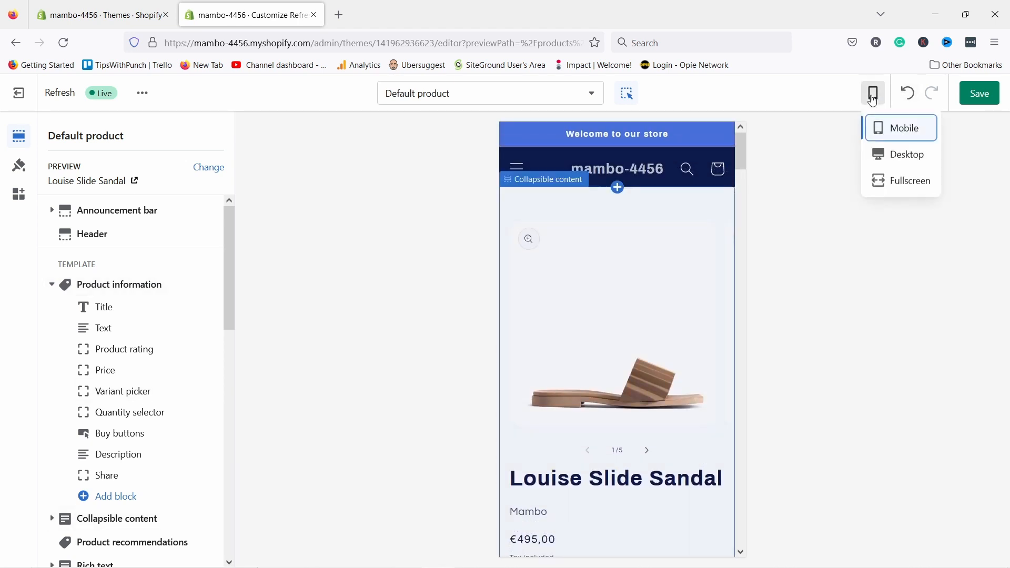
{"action": "left_click", "coordinate": [885, 156]}
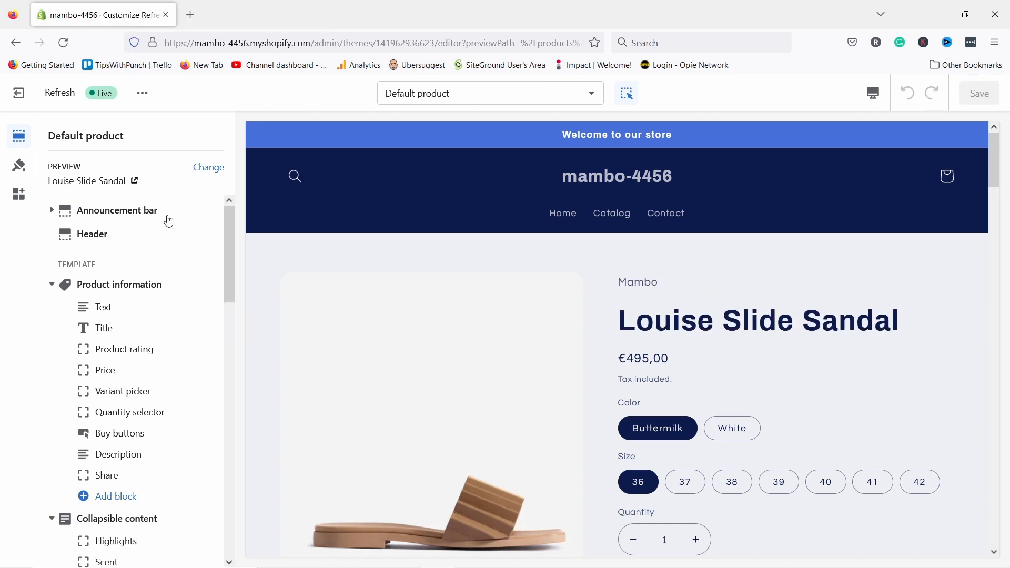
- Review the settings of the "Welcome to our store" announcement and hide that block in the Announcement bar
{"action": "left_click", "coordinate": [51, 210]}
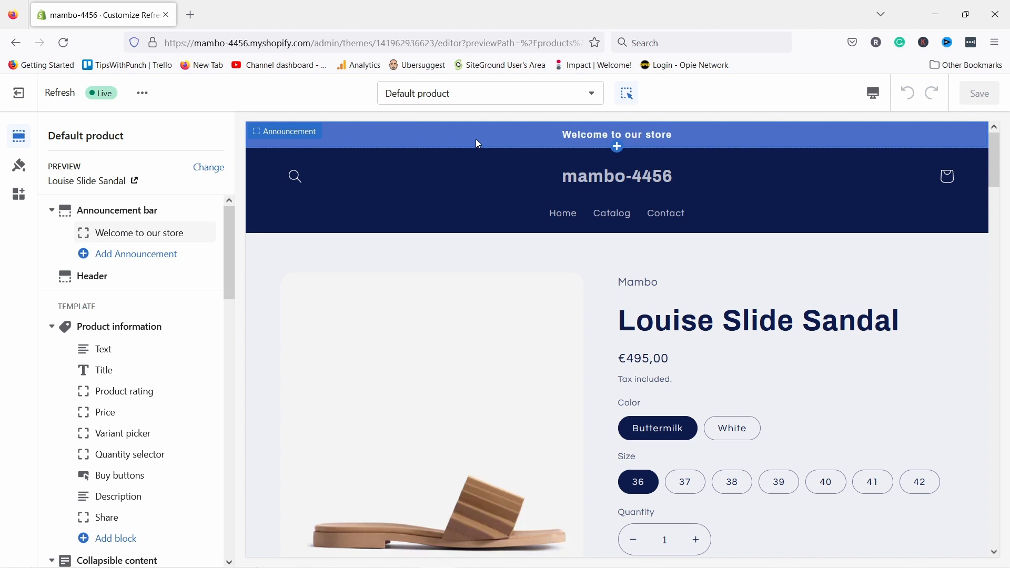
{"action": "left_click", "coordinate": [127, 239]}
{"action": "left_click", "coordinate": [119, 195]}
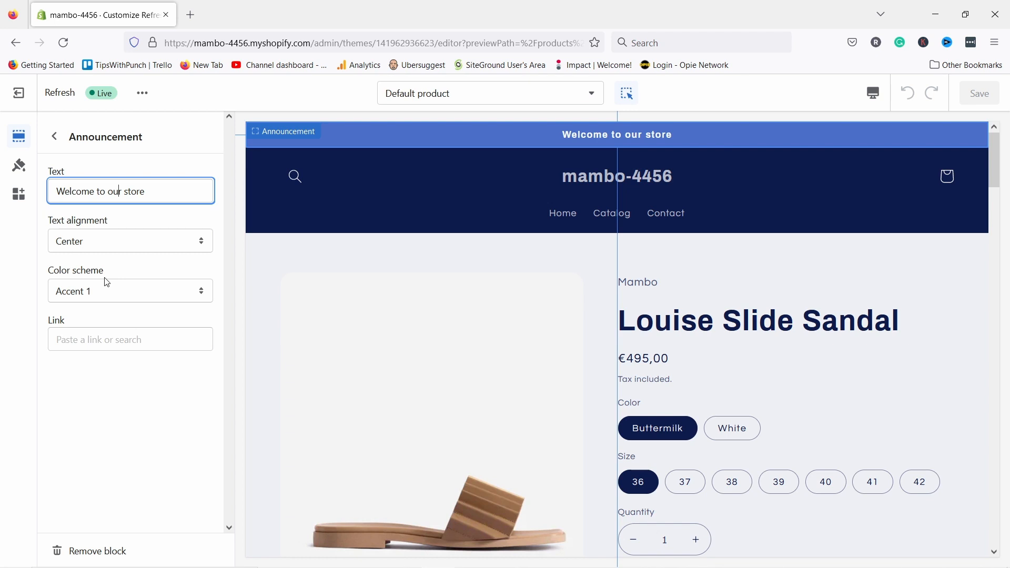
{"action": "left_click", "coordinate": [55, 137]}
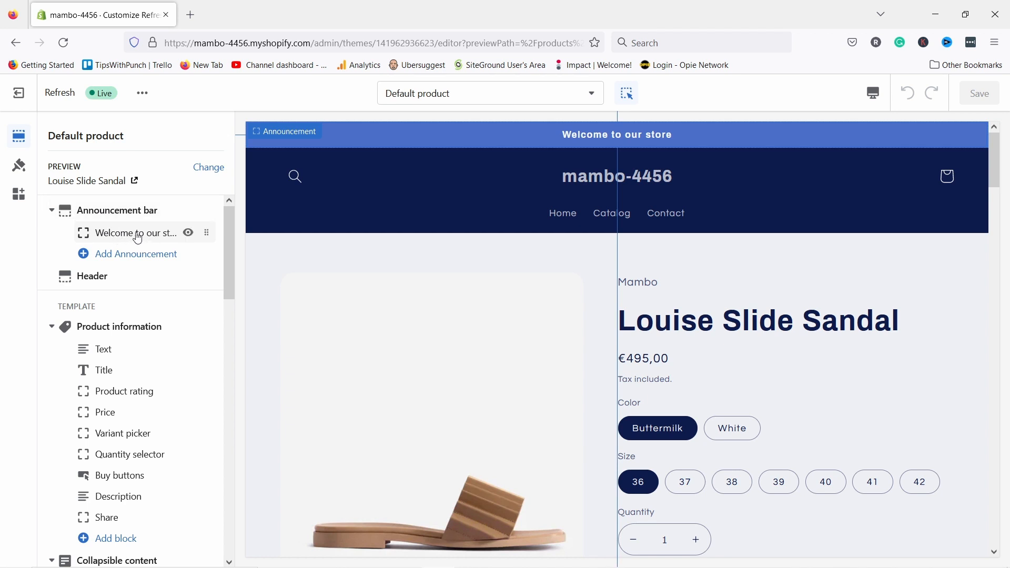
{"action": "left_click", "coordinate": [188, 233]}
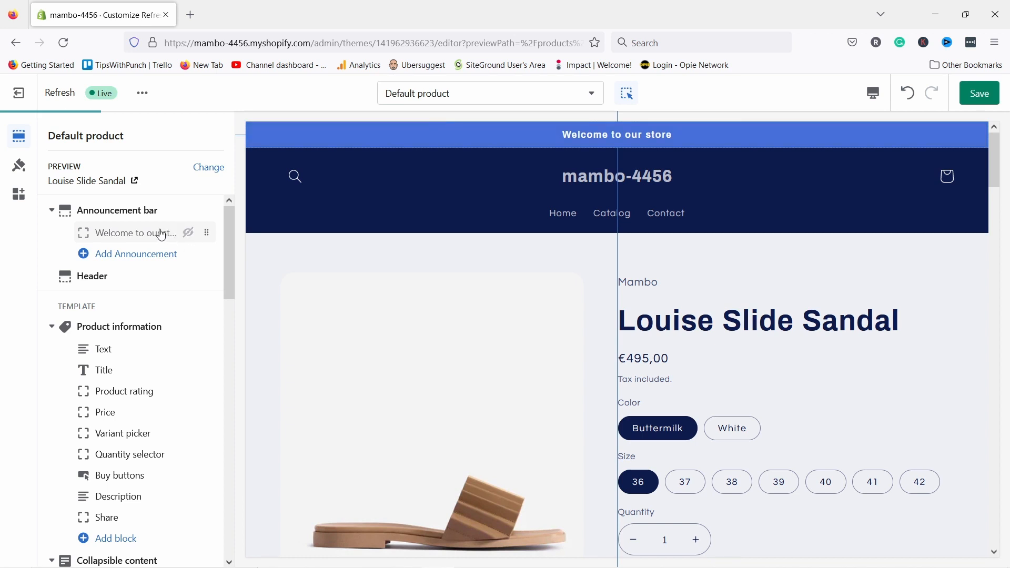
- Set the Header section's logo image to mambo-logo-w
{"action": "left_click", "coordinate": [93, 283]}
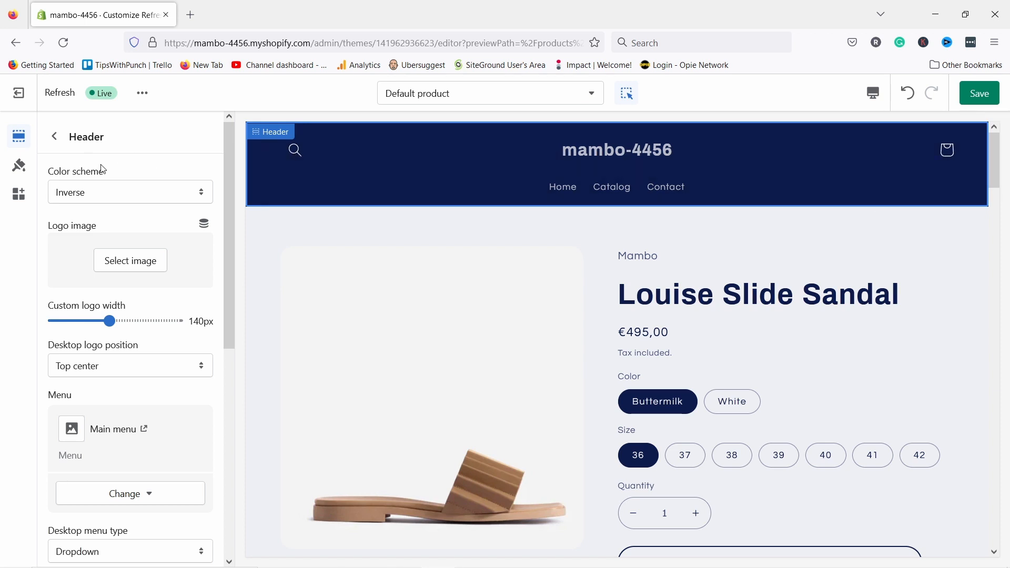
{"action": "left_click", "coordinate": [120, 266]}
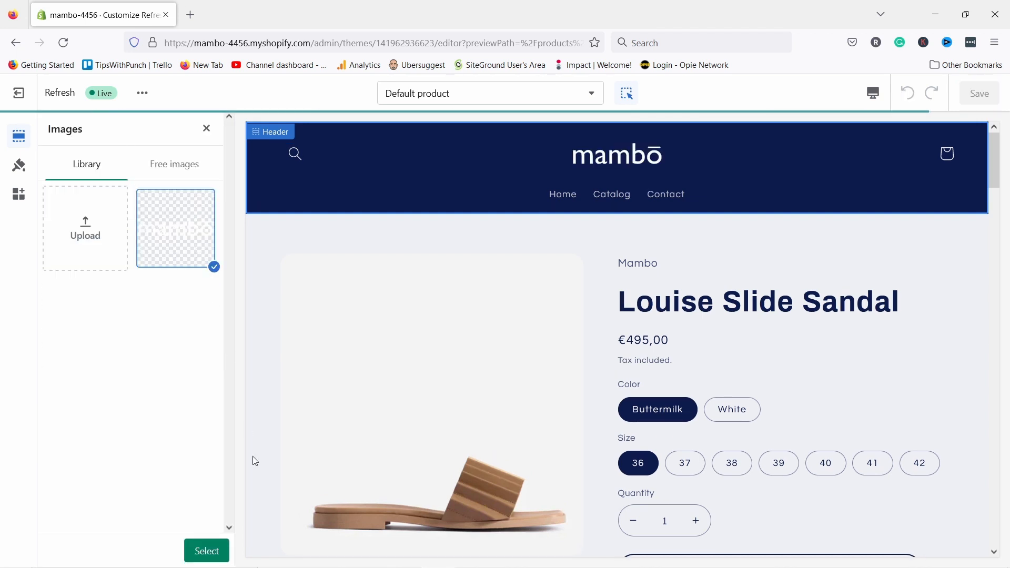
{"action": "left_click", "coordinate": [213, 551]}
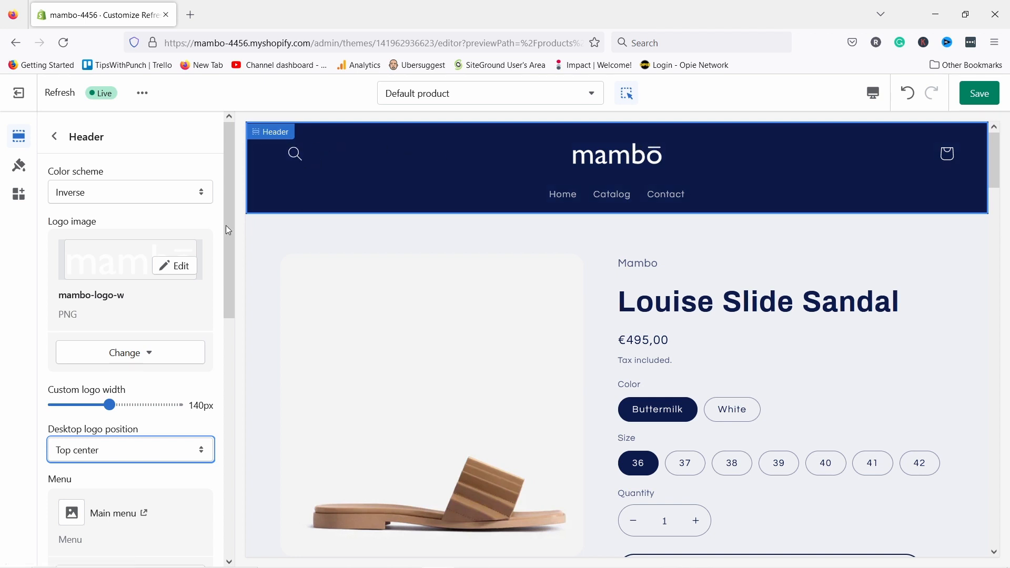
- Set the header's desktop logo position to Middle left and the custom logo width to 110px
{"action": "left_click", "coordinate": [108, 455]}
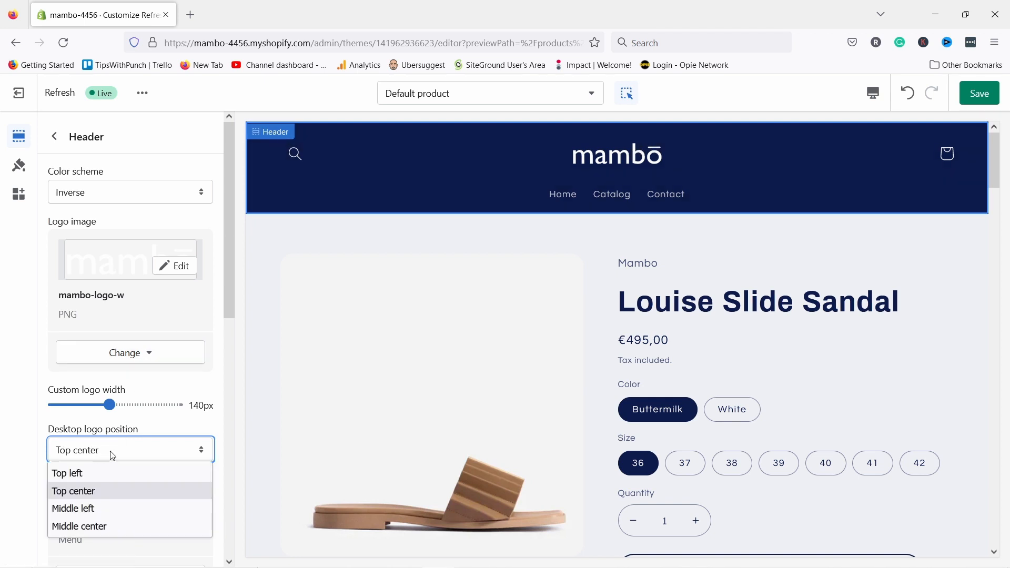
{"action": "left_click", "coordinate": [97, 509]}
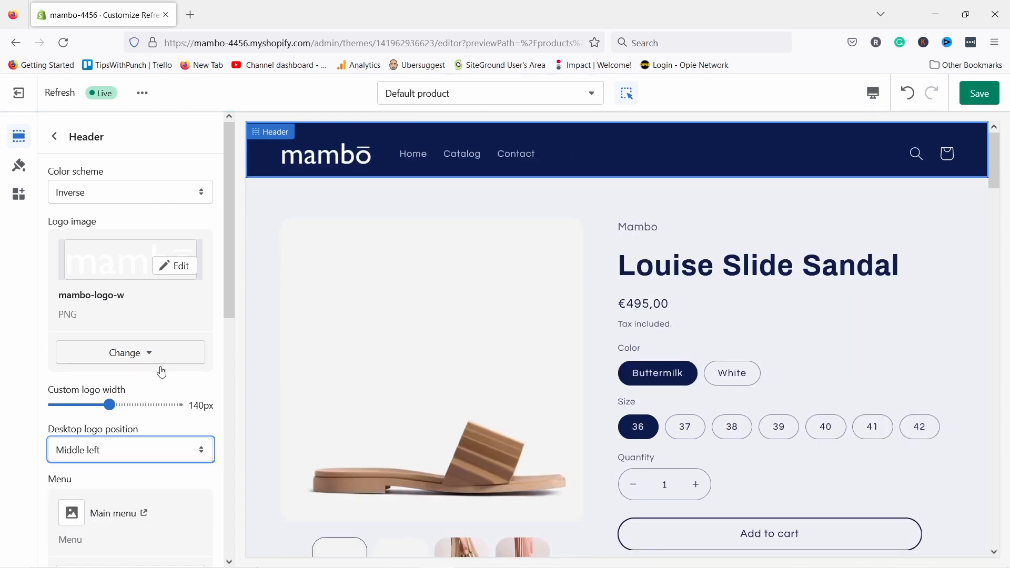
{"action": "left_click", "coordinate": [108, 405]}
{"action": "left_click_drag", "start_coordinate": [108, 406], "coordinate": [92, 407]}
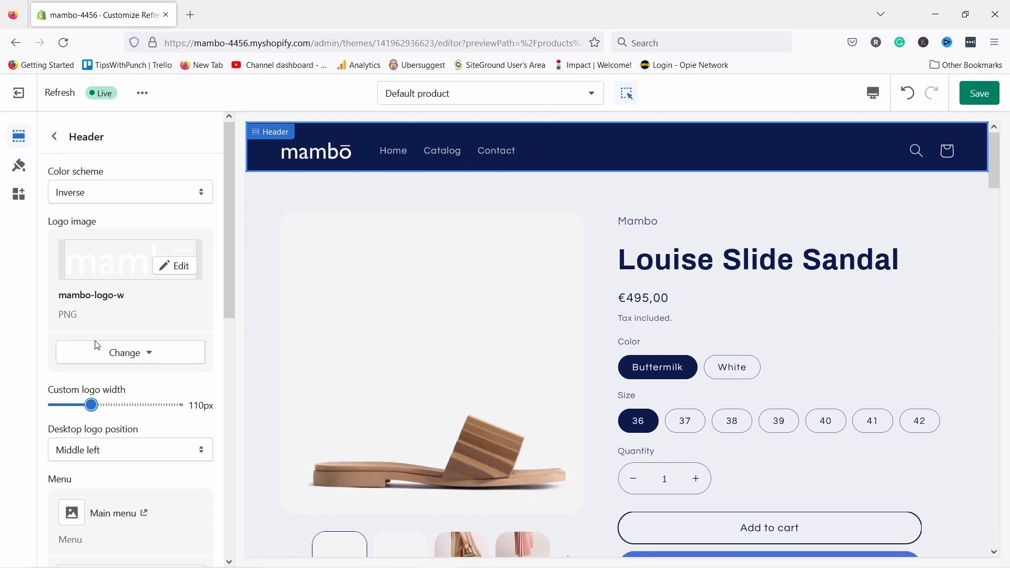
- Review the Header section's remaining menu, sticky header, mobile layout, spacing and padding settings and return to the section list
{"action": "scroll", "coordinate": [132, 369], "scroll_direction": "down", "scroll_amount": 5}
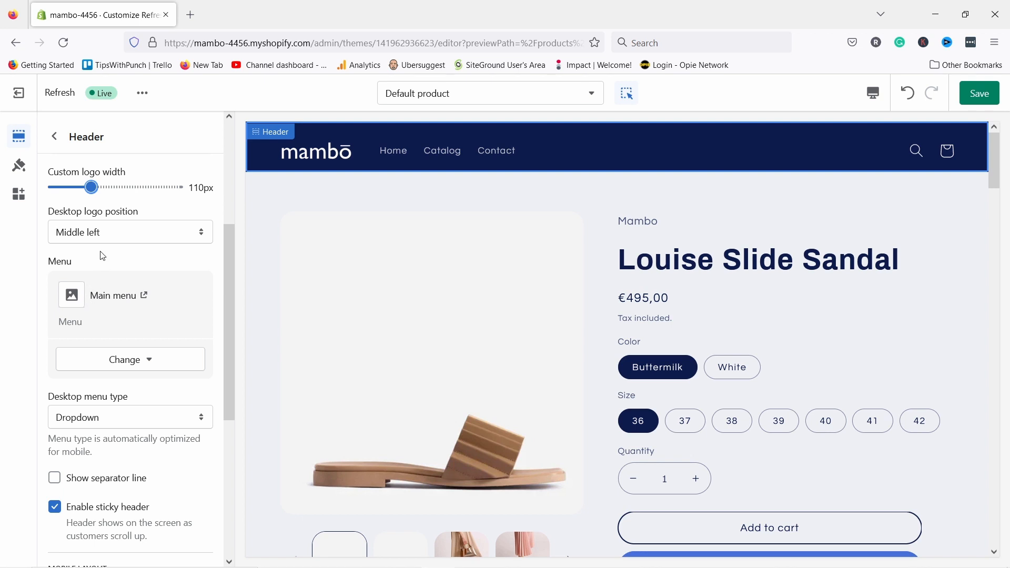
{"action": "scroll", "coordinate": [107, 237], "scroll_direction": "down", "scroll_amount": 3}
{"action": "scroll", "coordinate": [102, 308], "scroll_direction": "down", "scroll_amount": 3}
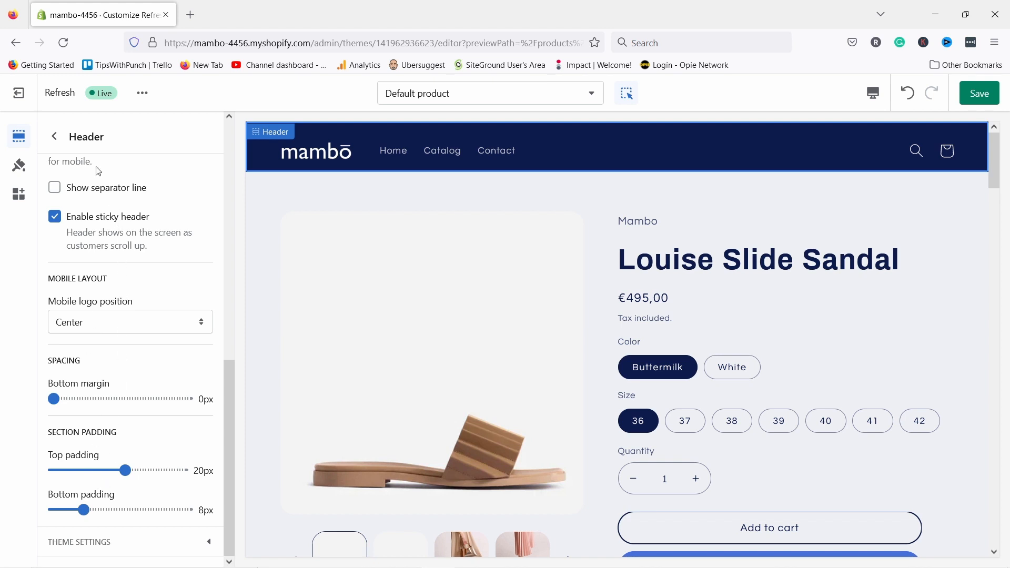
{"action": "left_click", "coordinate": [53, 136]}
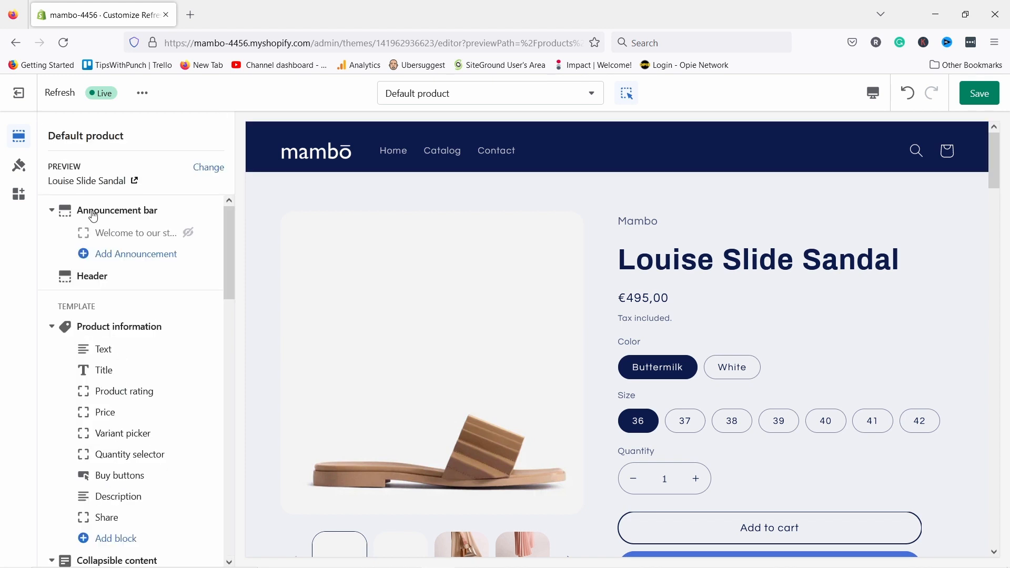
- Check the Product information section's desktop layout options and set its desktop media size to Medium
{"action": "scroll", "coordinate": [94, 217], "scroll_direction": "down", "scroll_amount": 3}
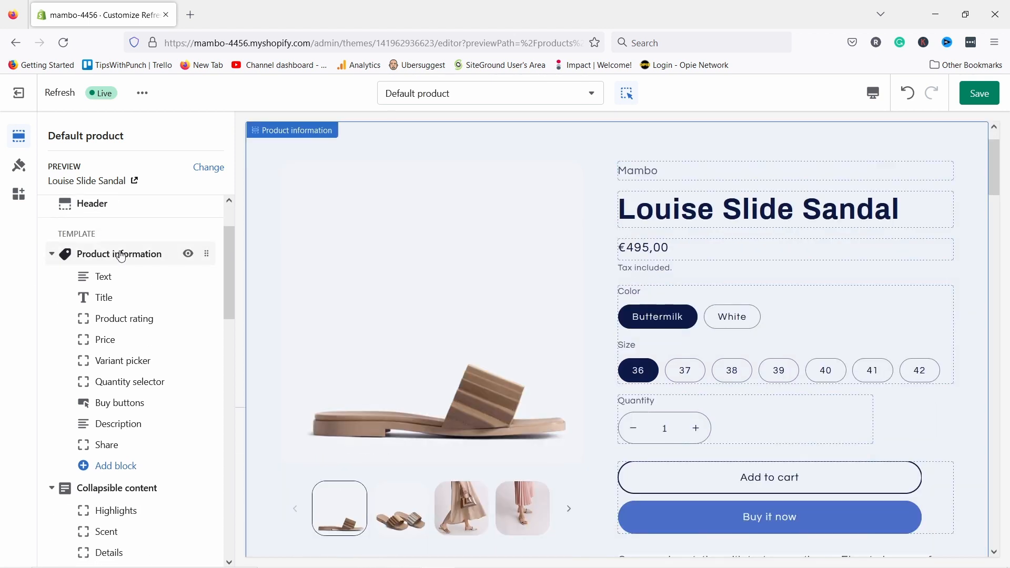
{"action": "left_click", "coordinate": [121, 256]}
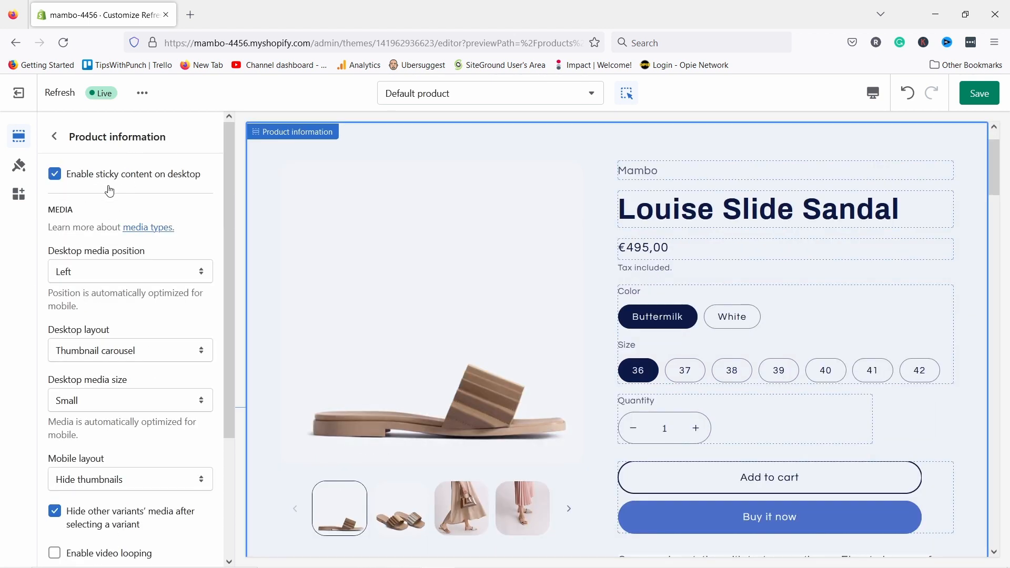
{"action": "scroll", "coordinate": [107, 264], "scroll_direction": "down", "scroll_amount": 2}
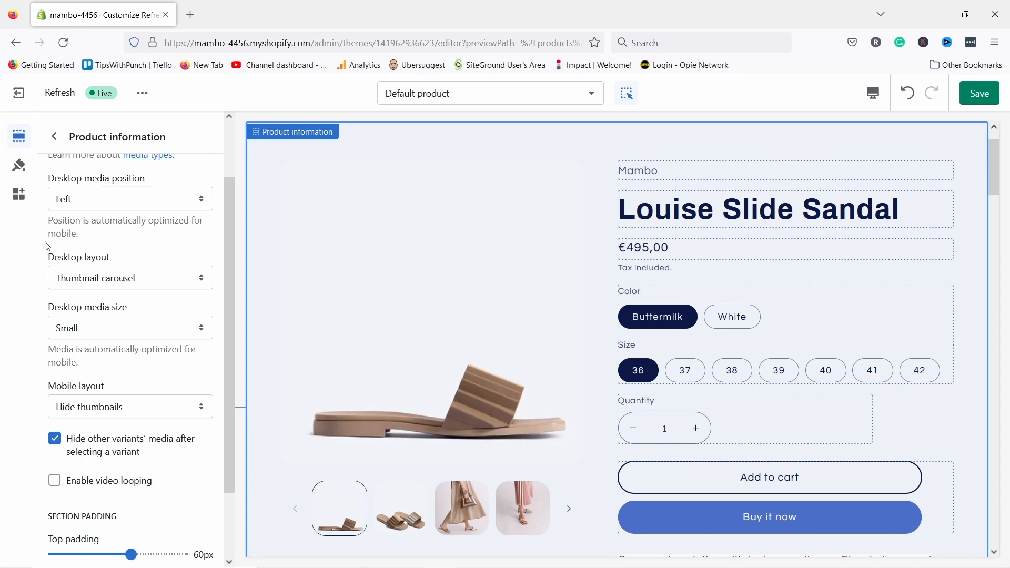
{"action": "left_click", "coordinate": [92, 283]}
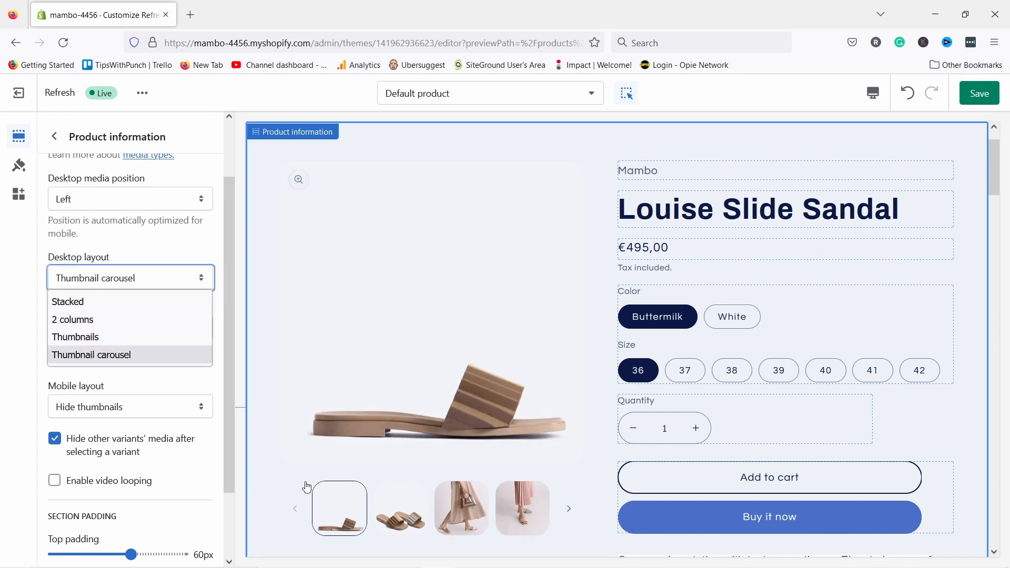
{"action": "left_click", "coordinate": [143, 275]}
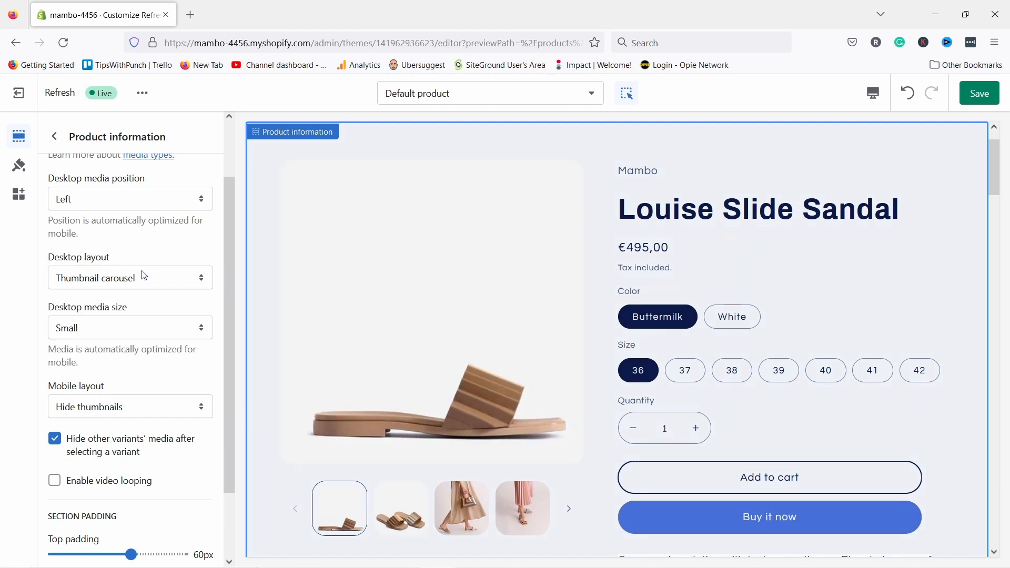
{"action": "left_click", "coordinate": [110, 332]}
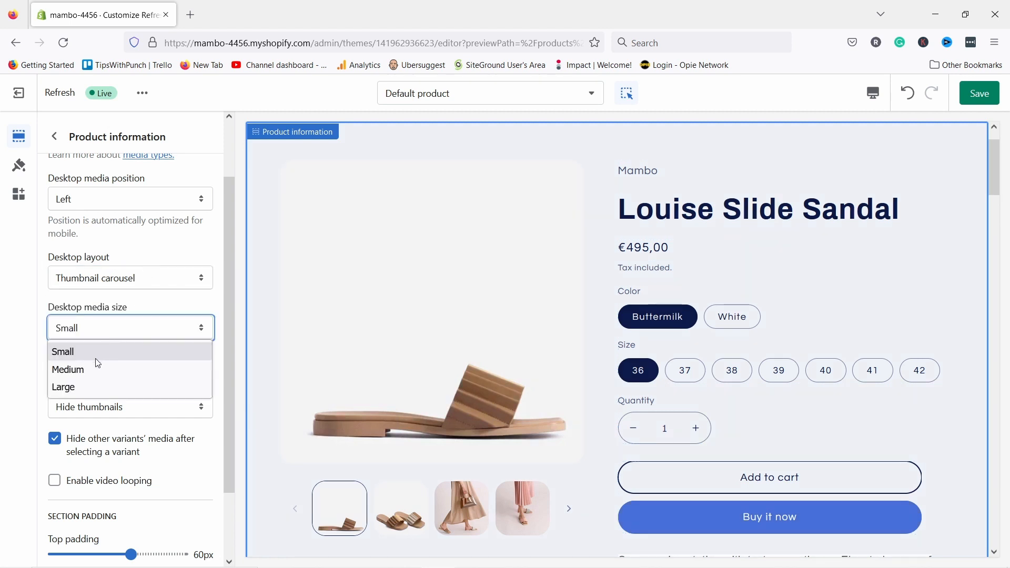
{"action": "left_click", "coordinate": [94, 368]}
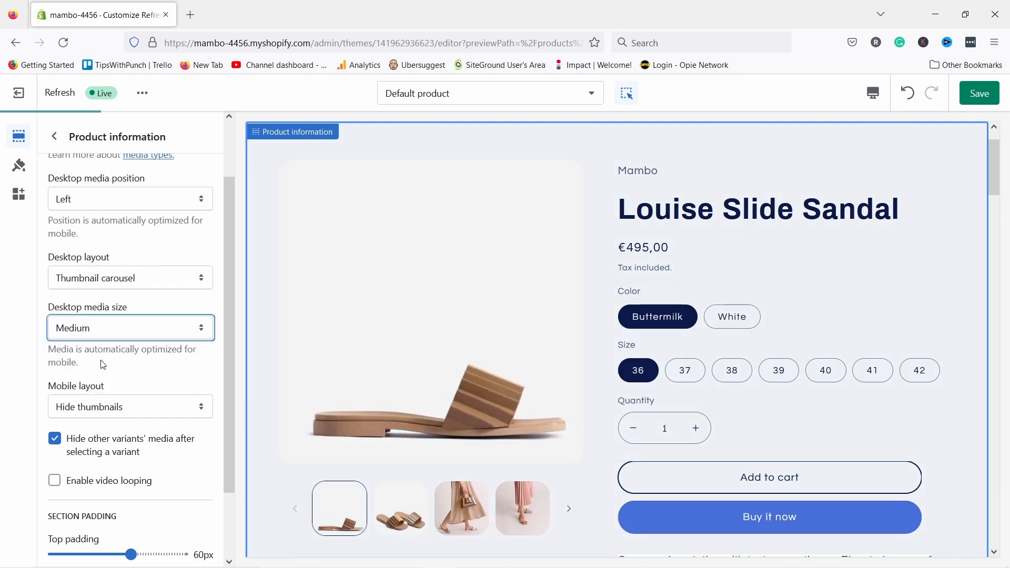
- Set the Product information section's mobile layout to Show thumbnails and return to the section list
{"action": "scroll", "coordinate": [103, 364], "scroll_direction": "down", "scroll_amount": 3}
{"action": "left_click", "coordinate": [105, 327]}
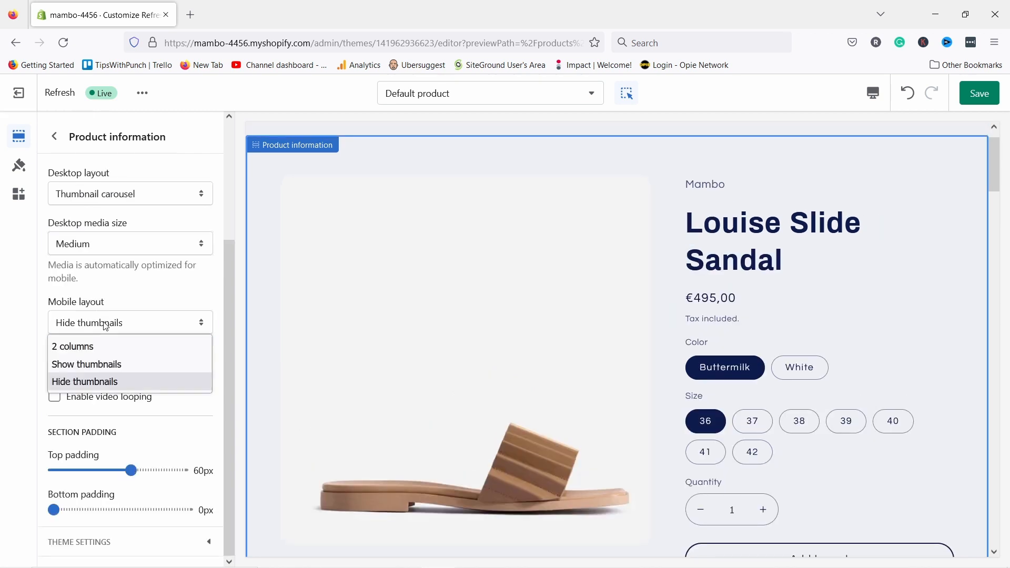
{"action": "left_click", "coordinate": [92, 364]}
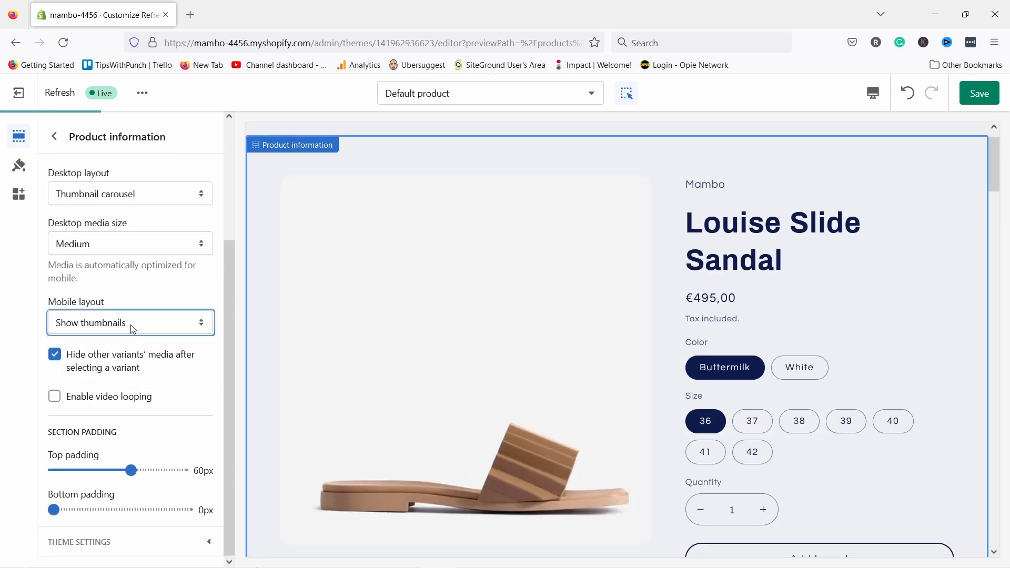
{"action": "left_click", "coordinate": [58, 138]}
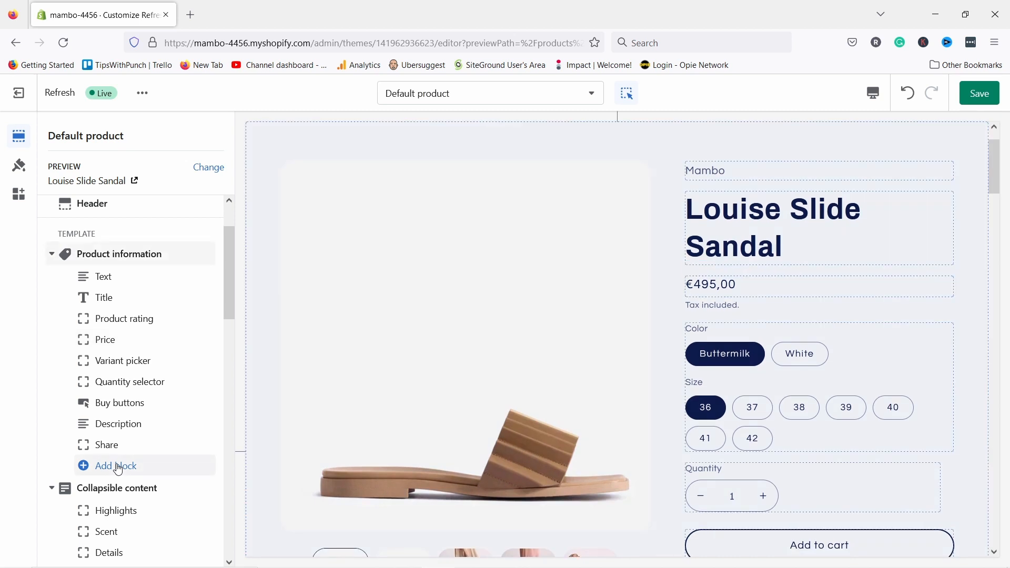
- Add a Custom liquid block to the Product information section
{"action": "left_click", "coordinate": [117, 467]}
{"action": "left_click", "coordinate": [293, 384]}
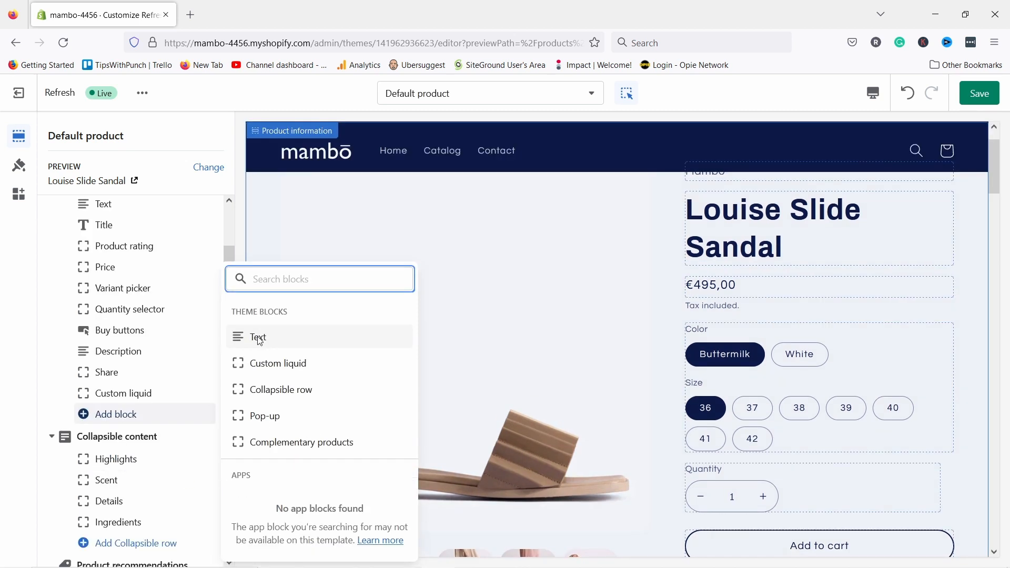
- Add a Text block reading "Some example text" to the Product information section
{"action": "left_click", "coordinate": [258, 337]}
{"action": "triple_click", "coordinate": [94, 195]}
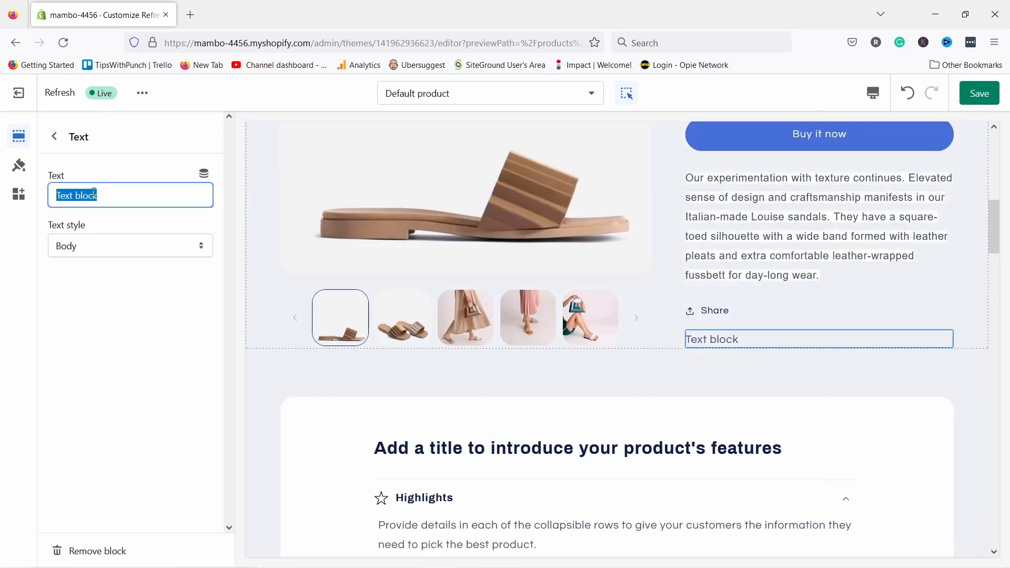
{"action": "type", "text": "Some example text"}
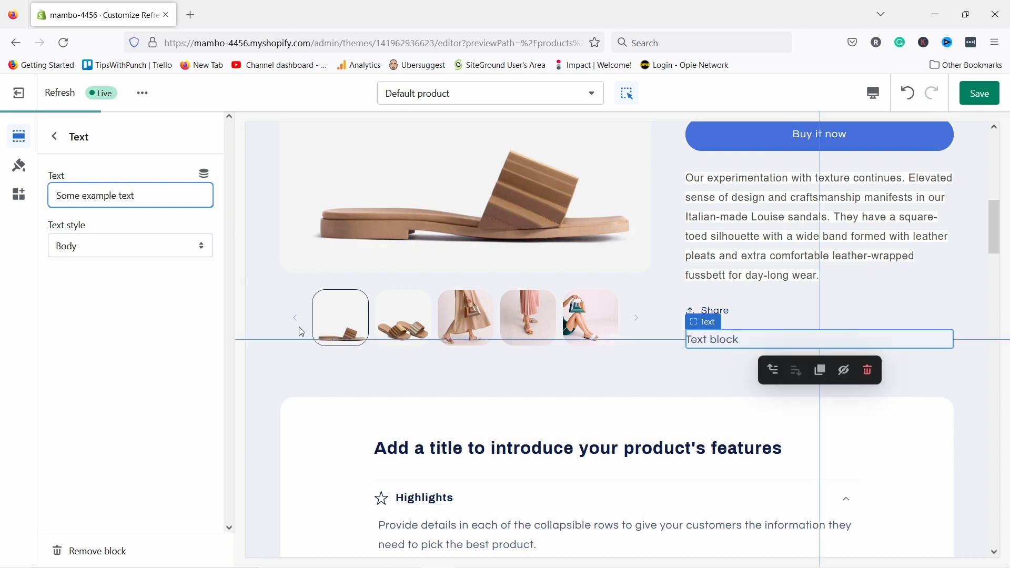
{"action": "left_click", "coordinate": [188, 347]}
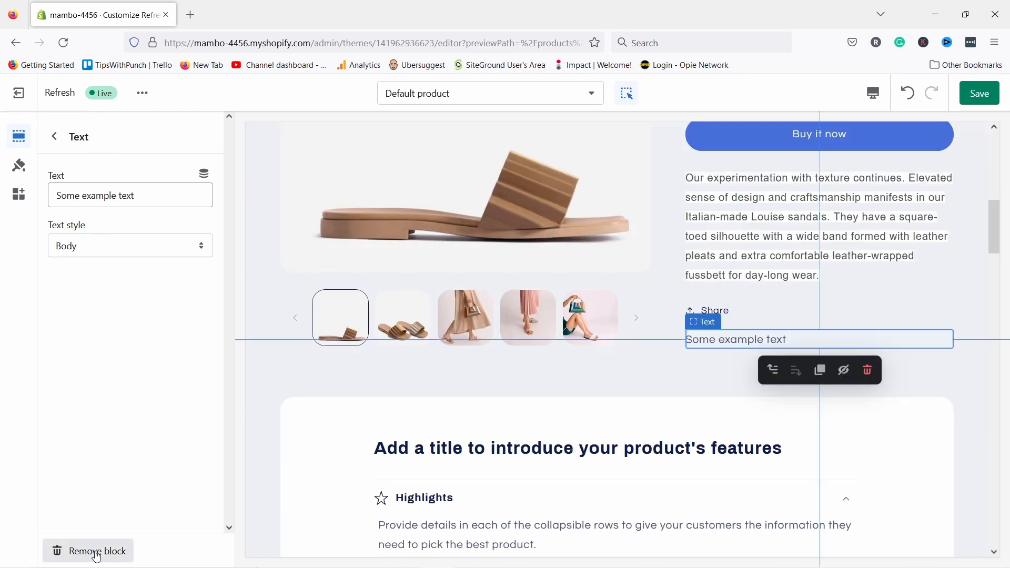
- Review the Product recommendations section's heading, product count, column, color scheme and product card settings
{"action": "scroll", "coordinate": [128, 274], "scroll_direction": "down", "scroll_amount": 3}
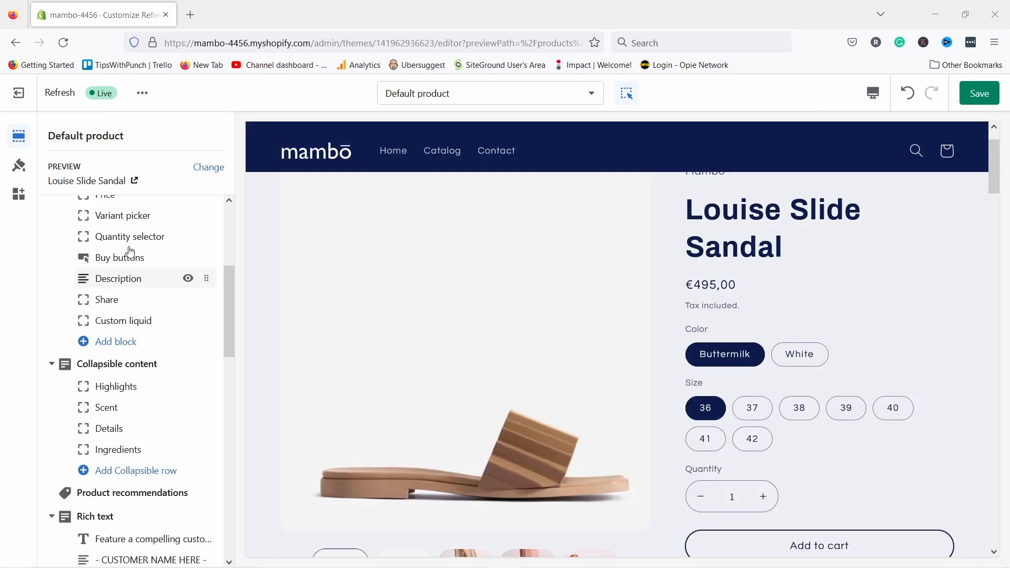
{"action": "scroll", "coordinate": [126, 244], "scroll_direction": "down", "scroll_amount": 2}
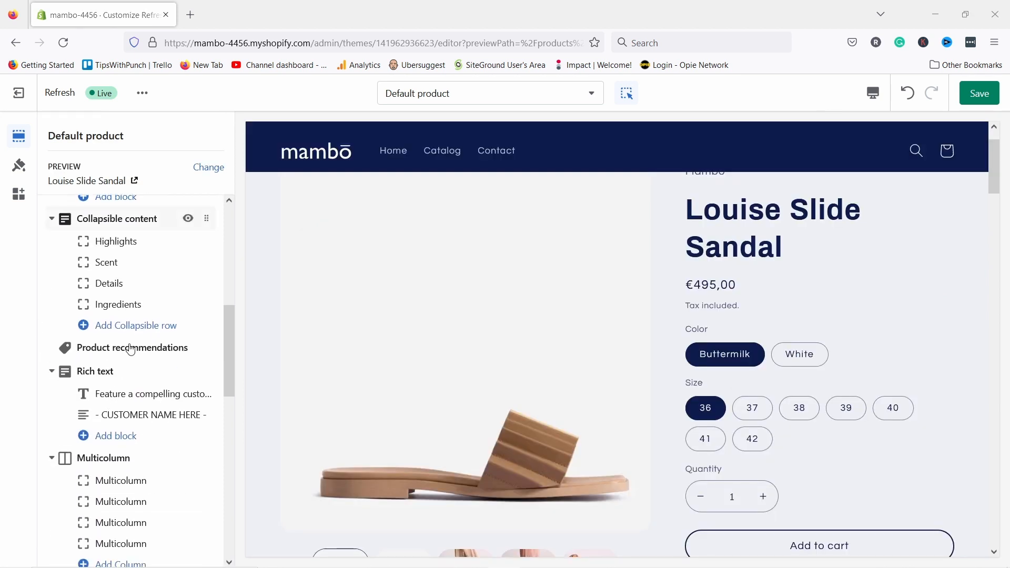
{"action": "mouse_move", "coordinate": [122, 353]}
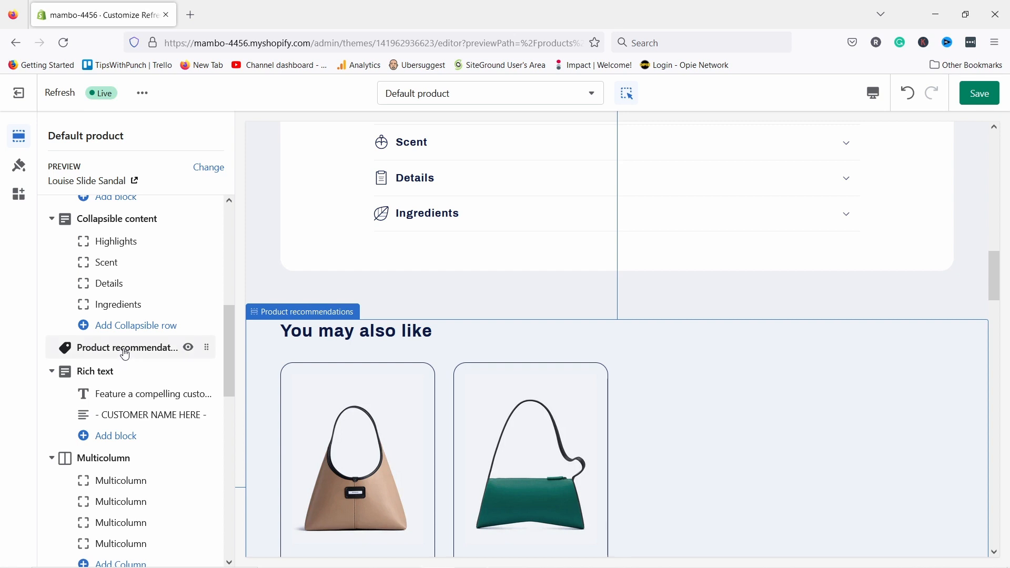
{"action": "left_click", "coordinate": [125, 350]}
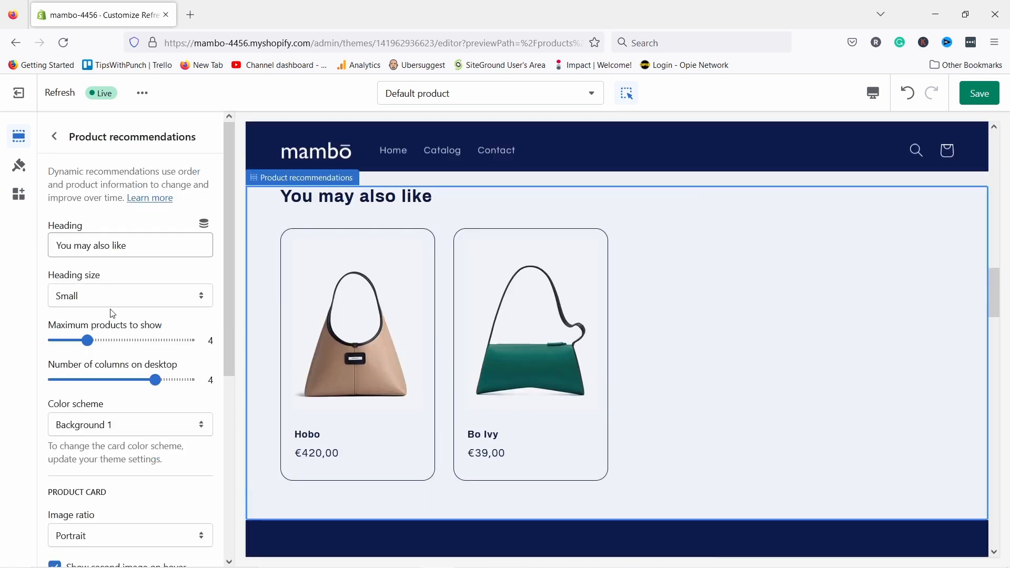
{"action": "scroll", "coordinate": [75, 242], "scroll_direction": "down", "scroll_amount": 2}
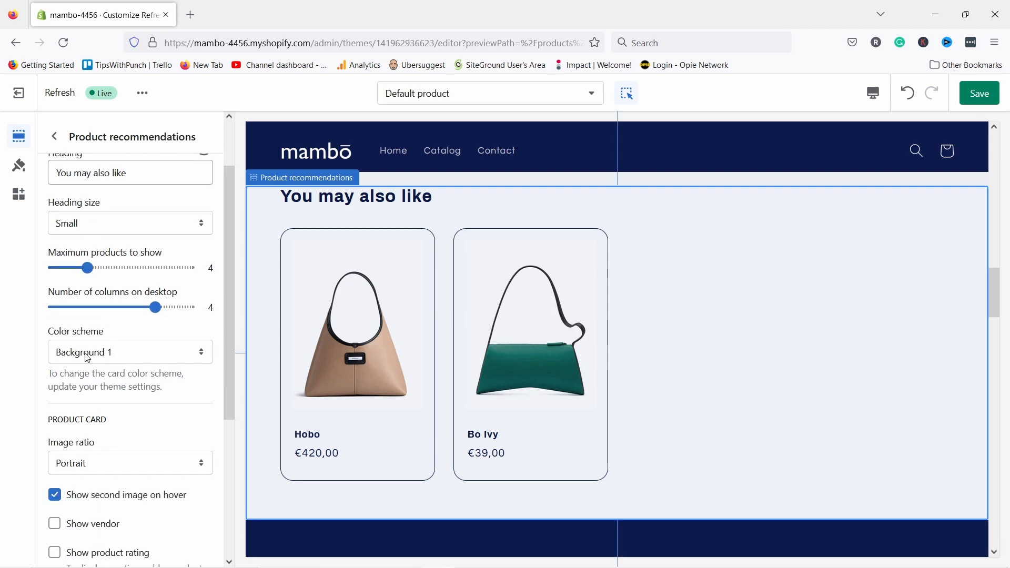
{"action": "scroll", "coordinate": [118, 498], "scroll_direction": "down", "scroll_amount": 5}
{"action": "scroll", "coordinate": [134, 474], "scroll_direction": "up", "scroll_amount": 7}
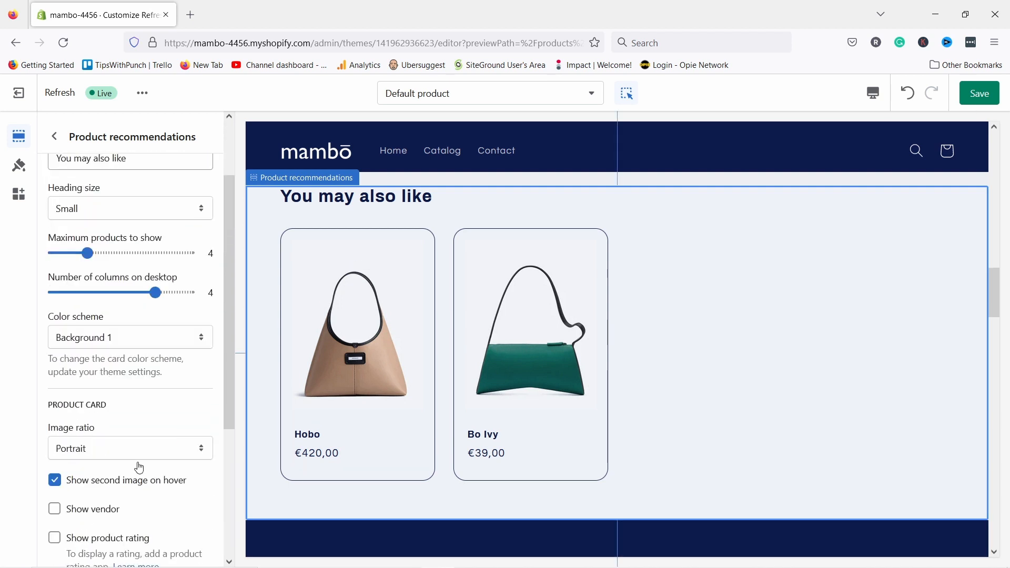
{"action": "left_click", "coordinate": [54, 136]}
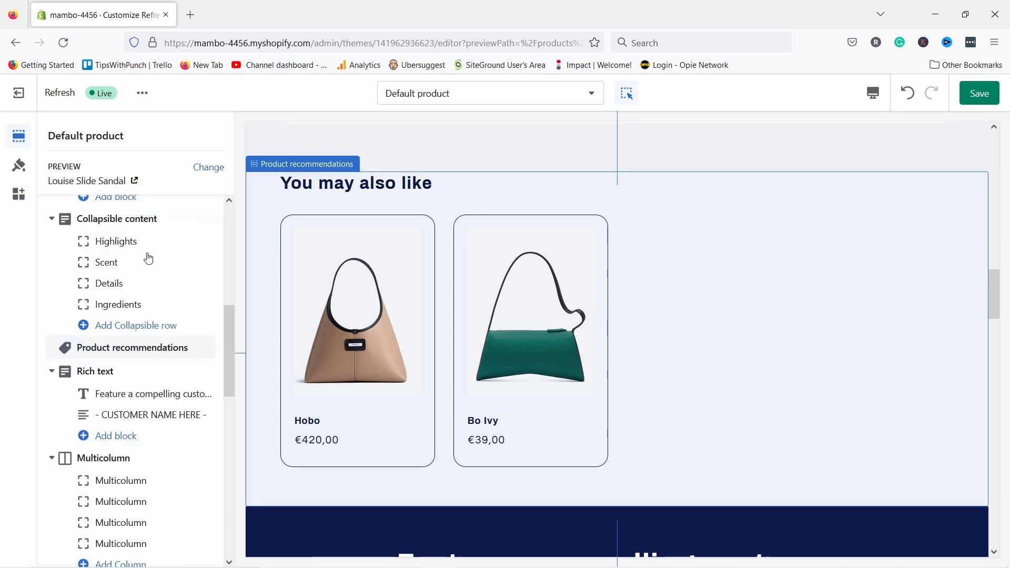
- Add an Image banner section after the Email signup section of the product template
{"action": "scroll", "coordinate": [139, 269], "scroll_direction": "down", "scroll_amount": 3}
{"action": "scroll", "coordinate": [139, 270], "scroll_direction": "down", "scroll_amount": 5}
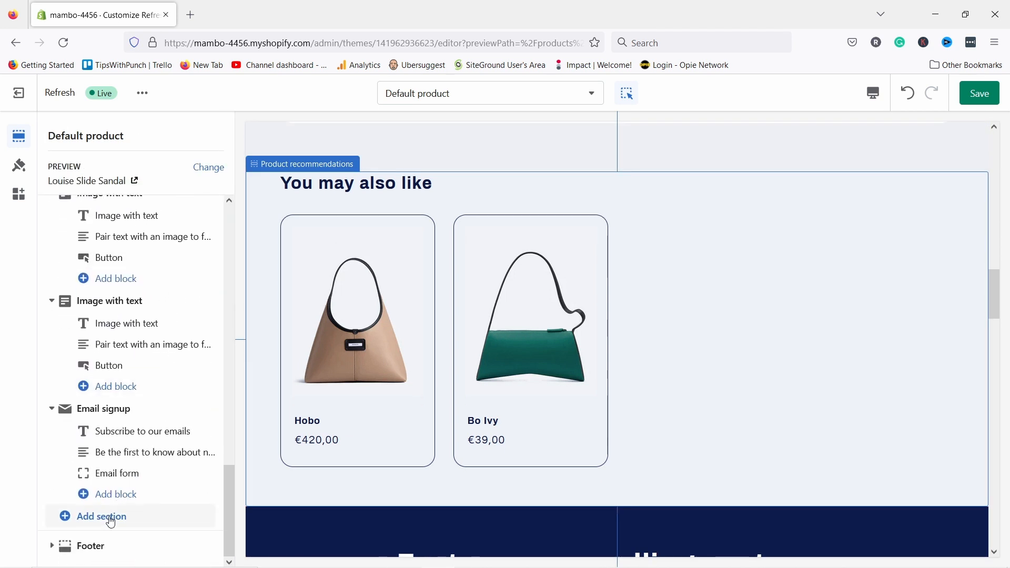
{"action": "left_click", "coordinate": [111, 522]}
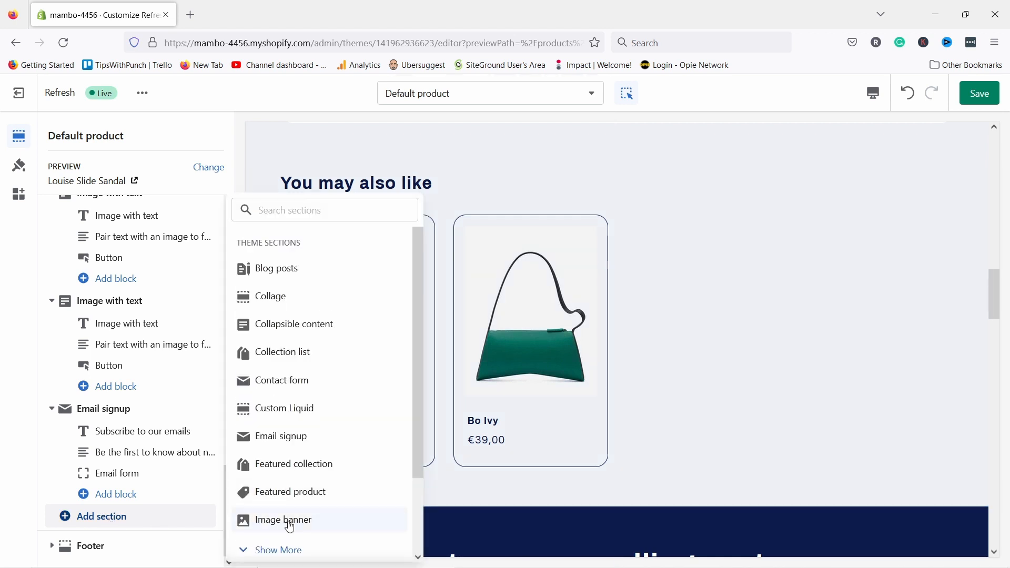
{"action": "left_click", "coordinate": [290, 523]}
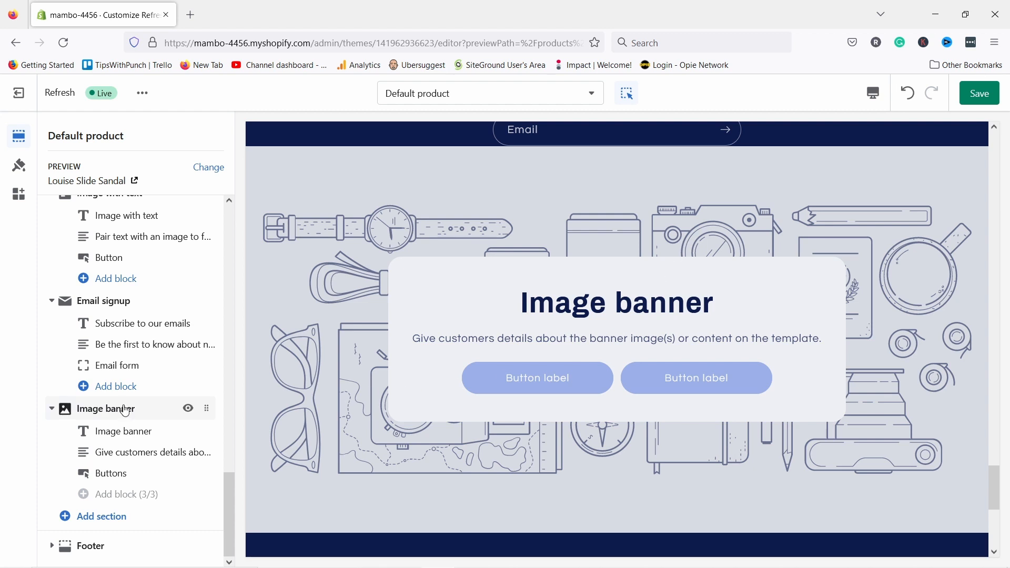
- Review the Image banner's image, content position and mobile layout settings, and remove the section
{"action": "left_click", "coordinate": [125, 410]}
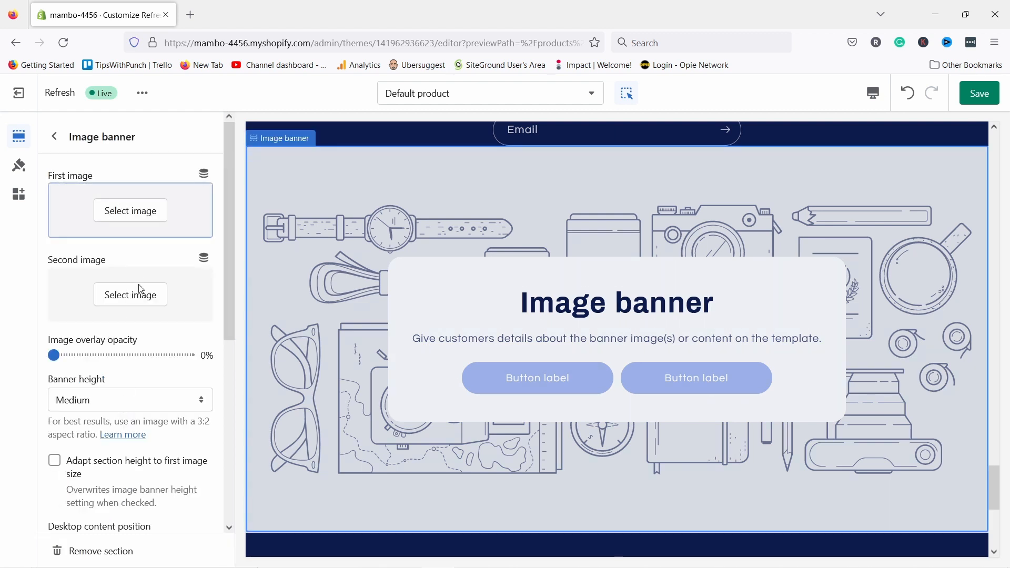
{"action": "scroll", "coordinate": [145, 289], "scroll_direction": "down", "scroll_amount": 5}
{"action": "right_click", "coordinate": [153, 337]}
{"action": "left_click", "coordinate": [197, 498]}
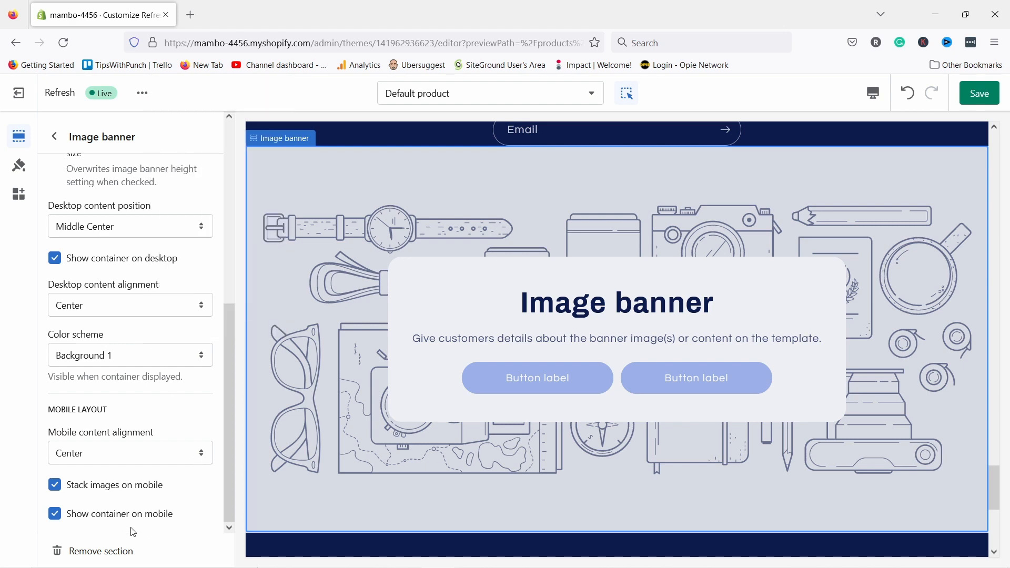
{"action": "scroll", "coordinate": [185, 236], "scroll_direction": "up", "scroll_amount": 5}
{"action": "scroll", "coordinate": [186, 236], "scroll_direction": "down", "scroll_amount": 5}
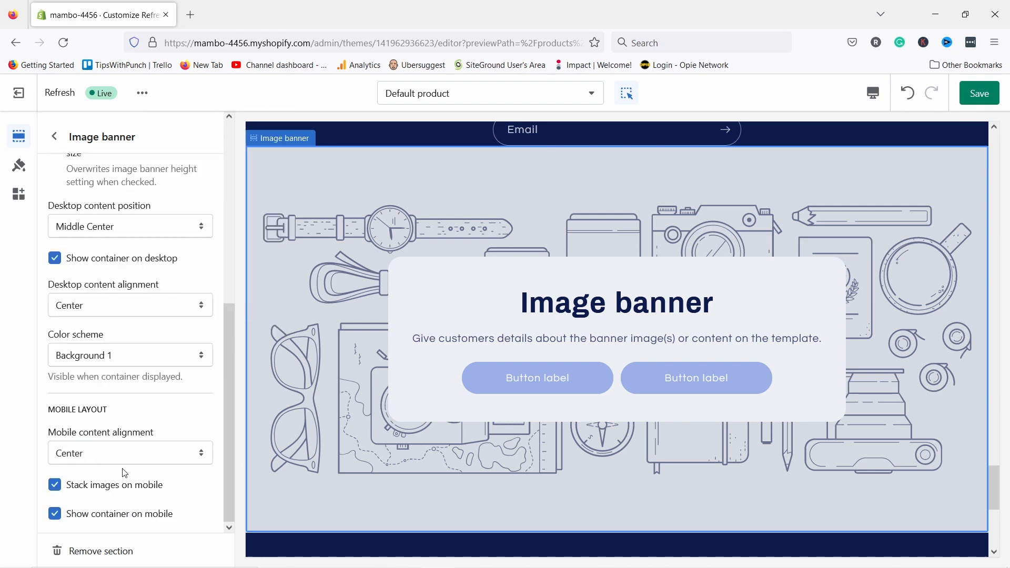
{"action": "left_click", "coordinate": [92, 553]}
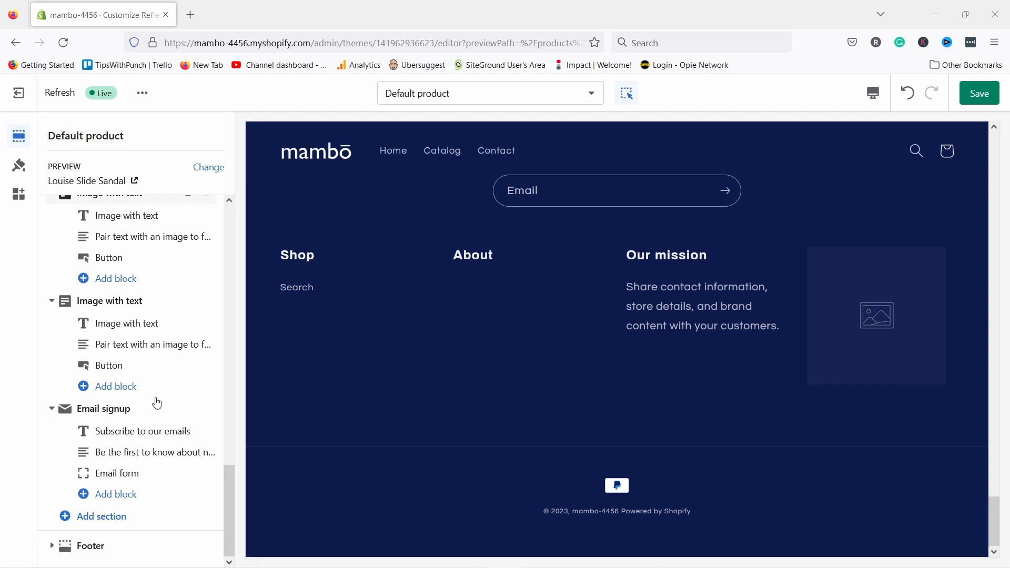
- Review the Footer's settings for email signup, social media icons, country and language selectors, payment icons and spacing
{"action": "left_click", "coordinate": [94, 552]}
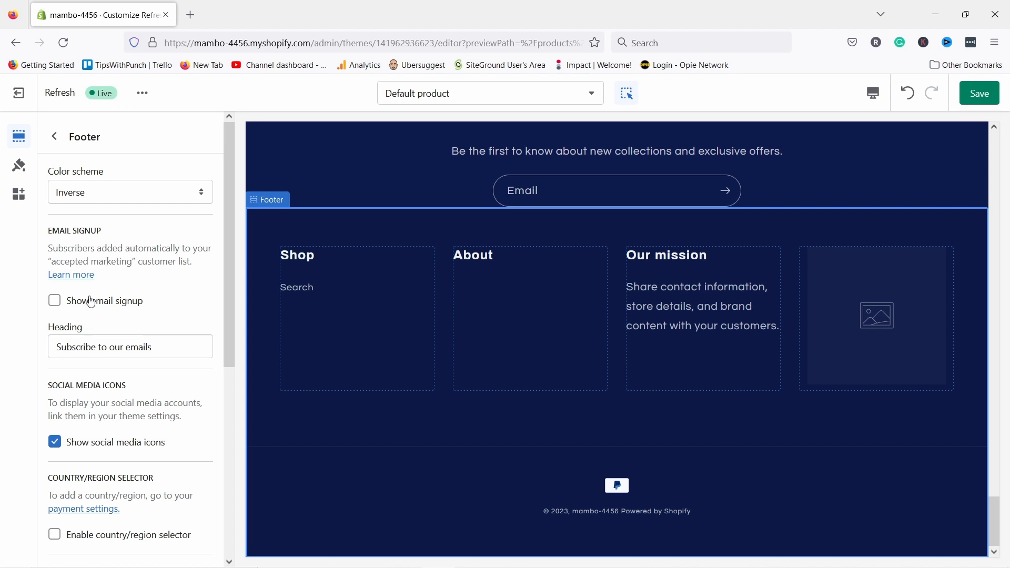
{"action": "left_click", "coordinate": [55, 301]}
{"action": "left_click", "coordinate": [116, 297]}
{"action": "scroll", "coordinate": [137, 284], "scroll_direction": "down", "scroll_amount": 2}
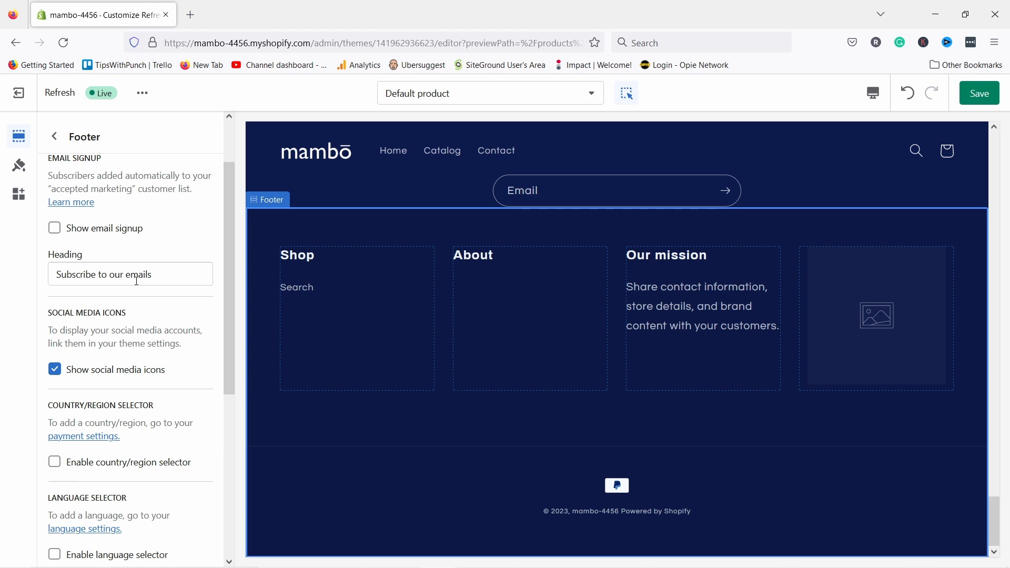
{"action": "scroll", "coordinate": [171, 300], "scroll_direction": "down", "scroll_amount": 4}
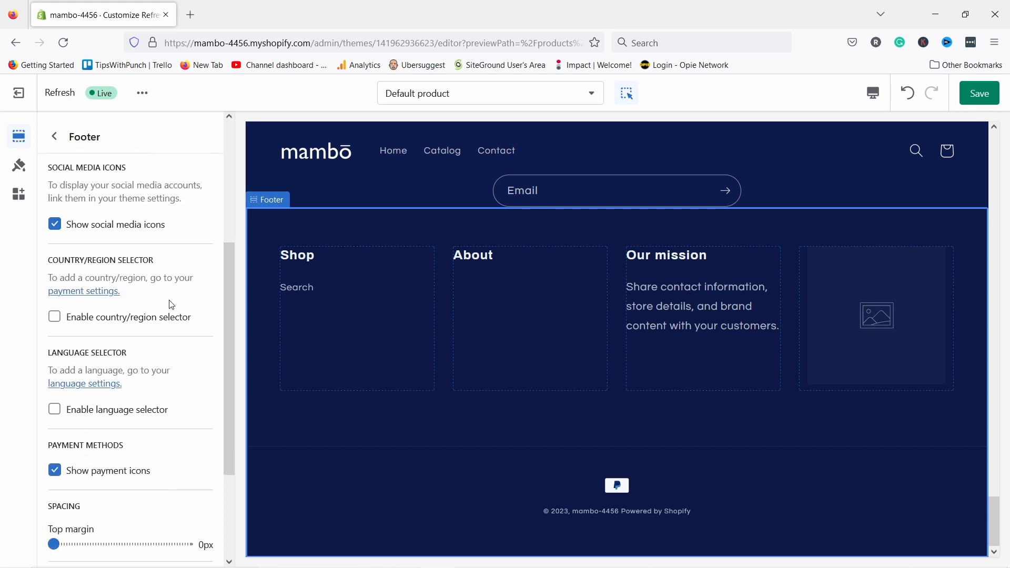
{"action": "scroll", "coordinate": [134, 271], "scroll_direction": "down", "scroll_amount": 5}
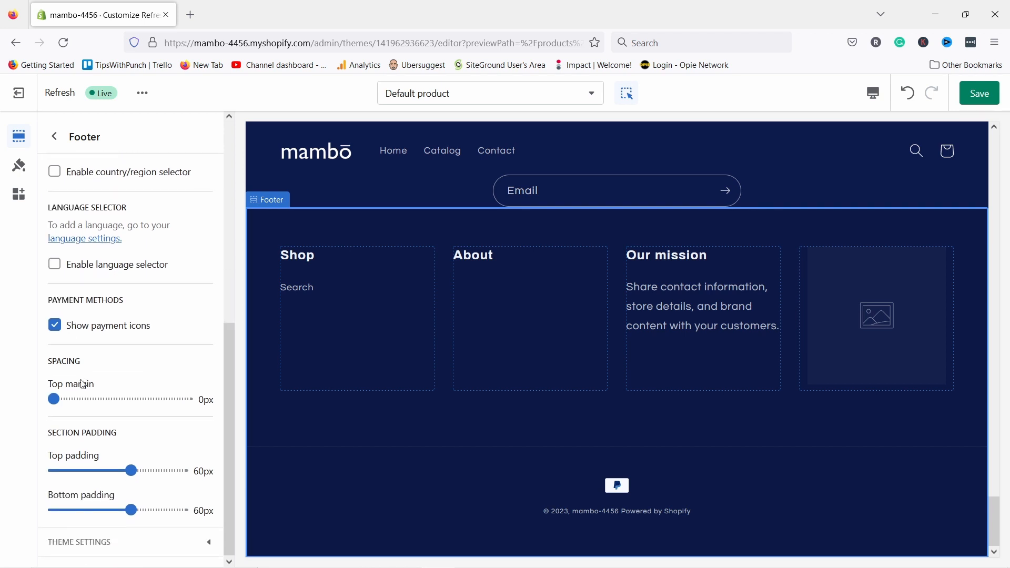
- Remove the About menu block from the Footer of the product template
{"action": "scroll", "coordinate": [88, 399], "scroll_direction": "up", "scroll_amount": 3}
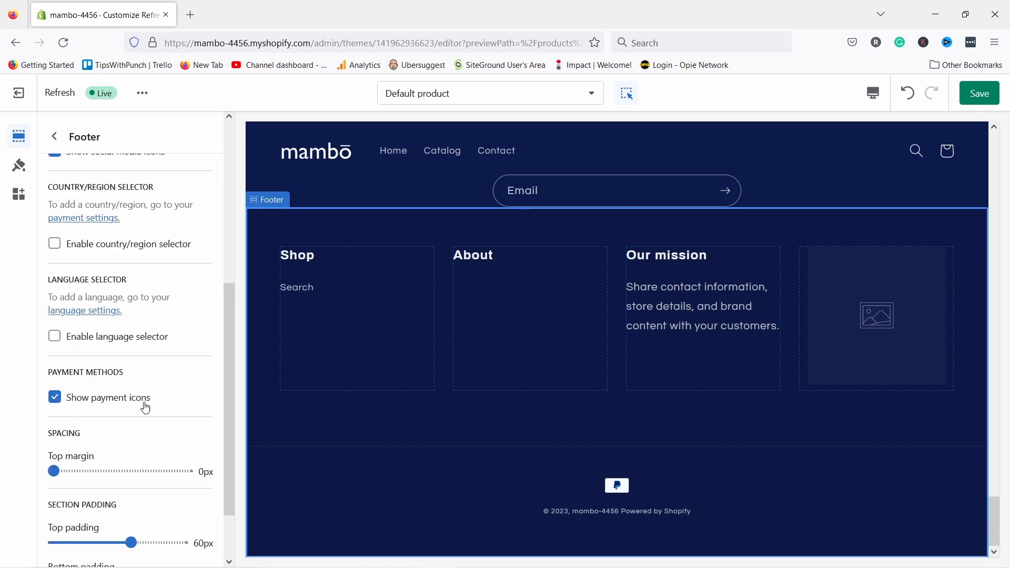
{"action": "left_click", "coordinate": [54, 137]}
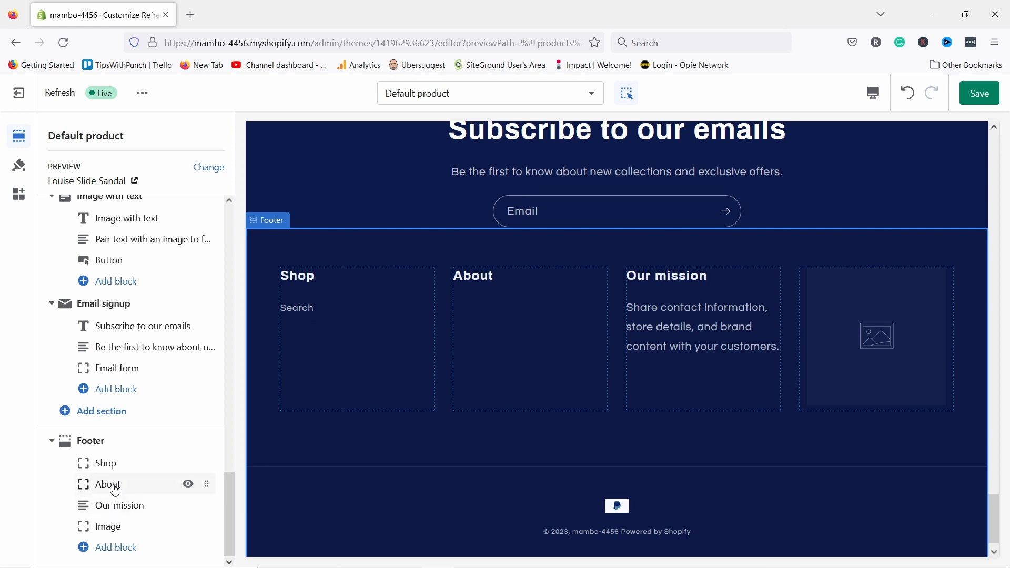
{"action": "left_click", "coordinate": [116, 490]}
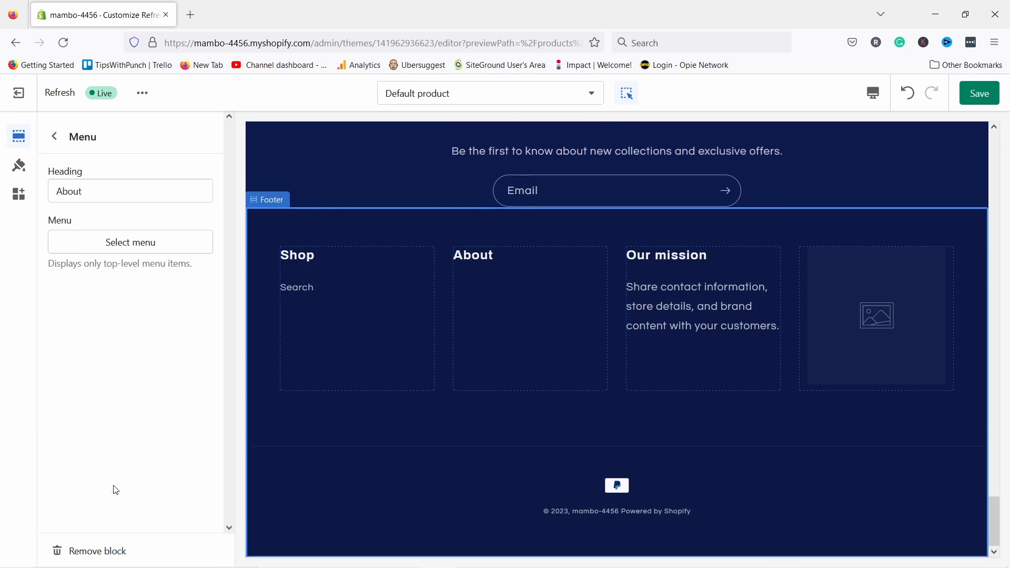
{"action": "left_click", "coordinate": [84, 551]}
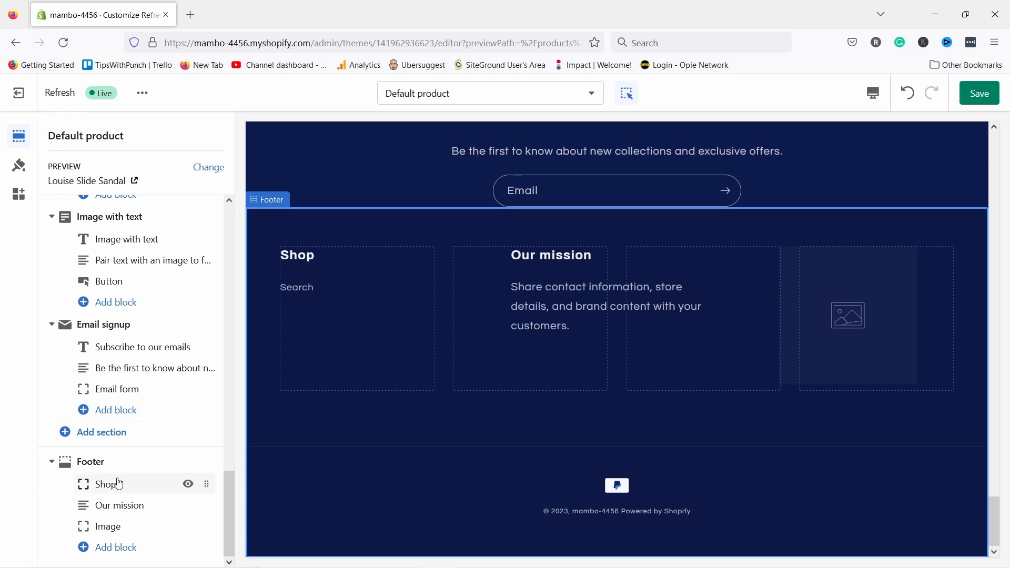
- Review the theme settings for colors, social media accounts and search behavior
{"action": "left_click", "coordinate": [19, 166]}
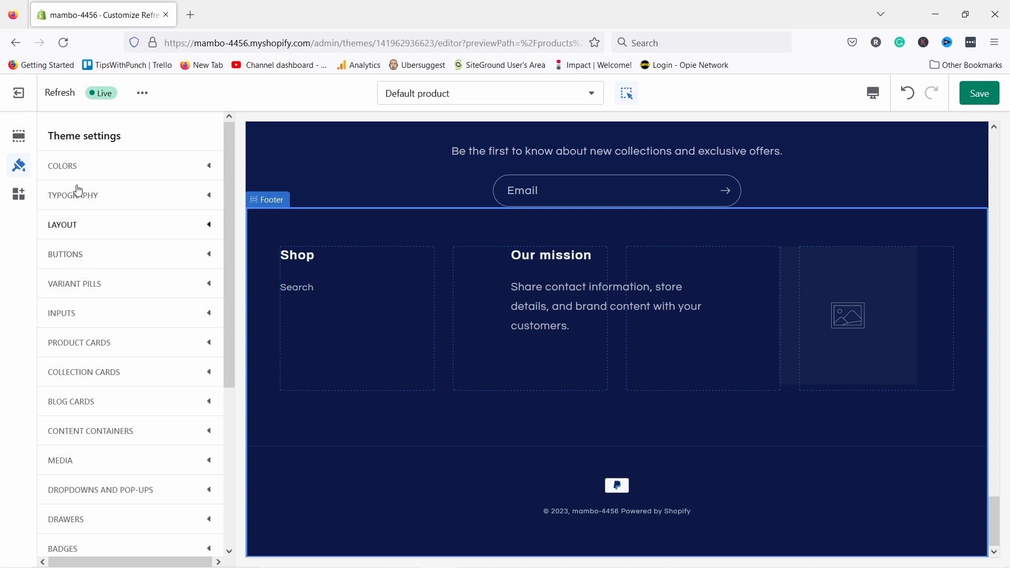
{"action": "left_click", "coordinate": [77, 166]}
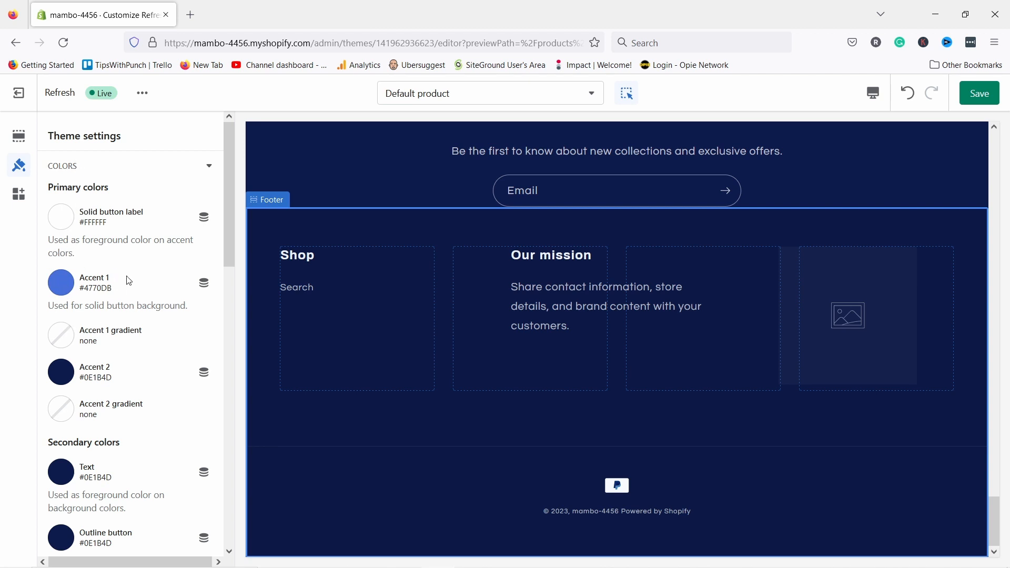
{"action": "scroll", "coordinate": [129, 280], "scroll_direction": "down", "scroll_amount": 8}
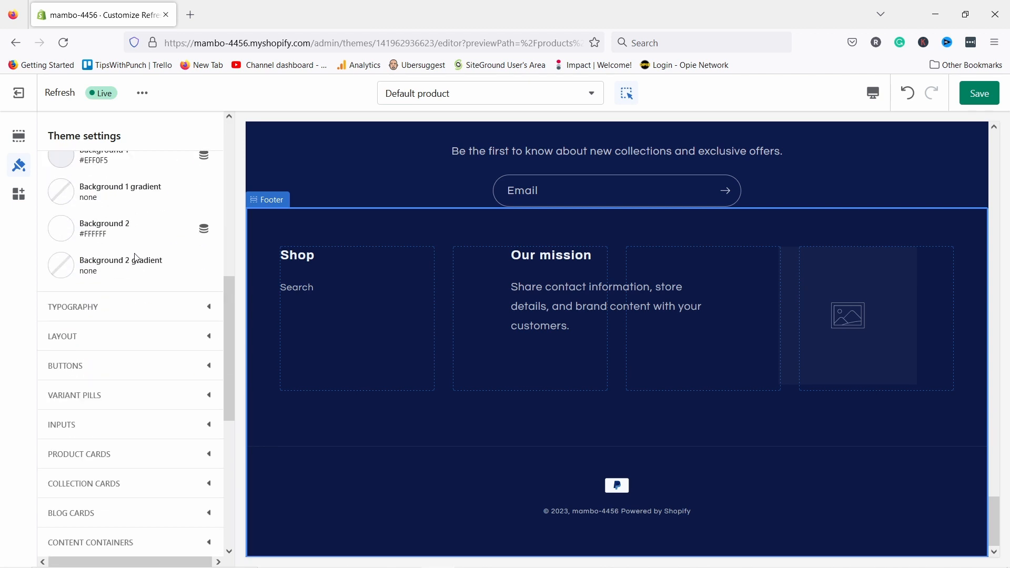
{"action": "scroll", "coordinate": [136, 258], "scroll_direction": "down", "scroll_amount": 3}
{"action": "scroll", "coordinate": [132, 255], "scroll_direction": "down", "scroll_amount": 3}
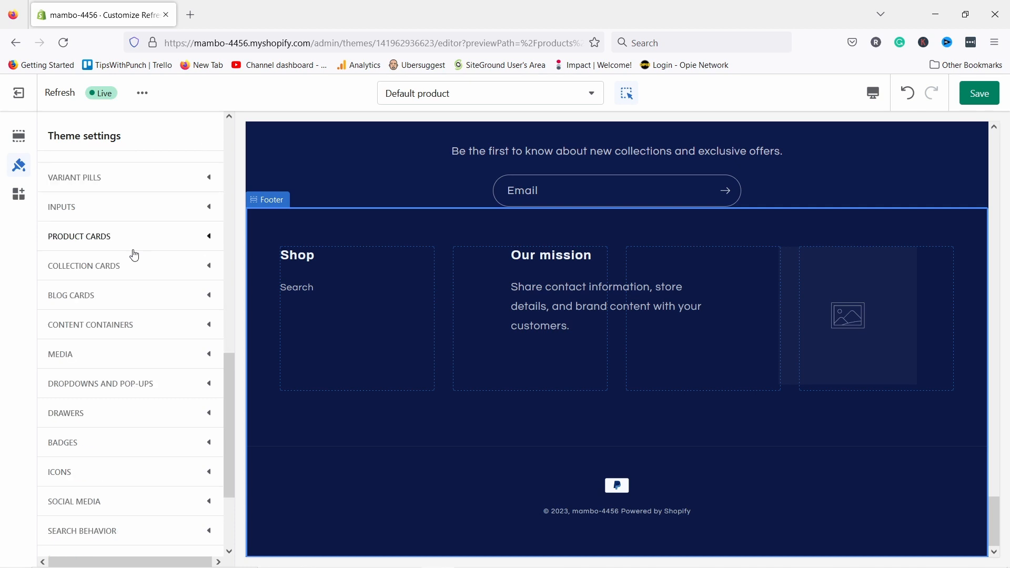
{"action": "left_click", "coordinate": [100, 498]}
{"action": "scroll", "coordinate": [92, 406], "scroll_direction": "down", "scroll_amount": 4}
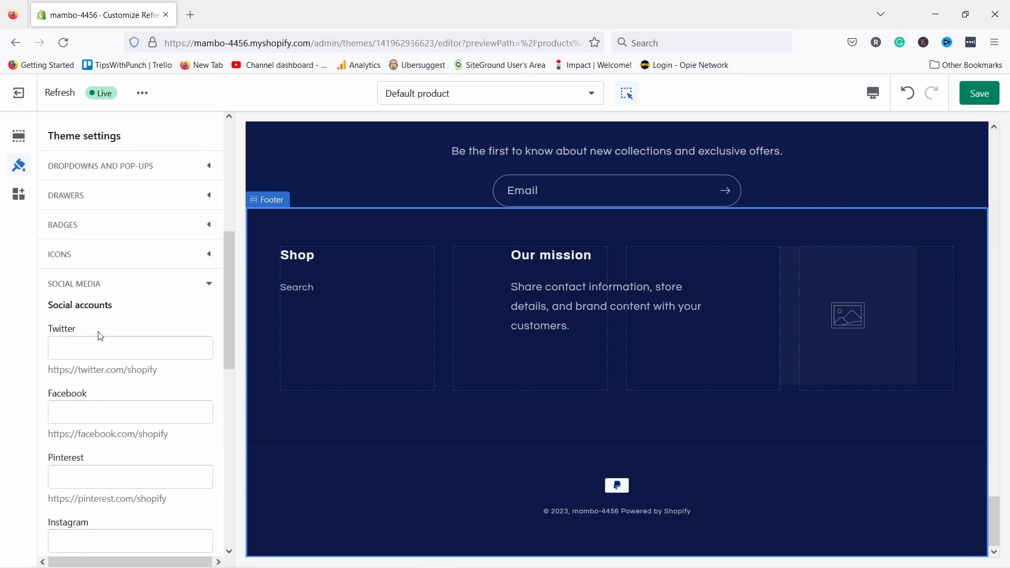
{"action": "scroll", "coordinate": [100, 336], "scroll_direction": "down", "scroll_amount": 10}
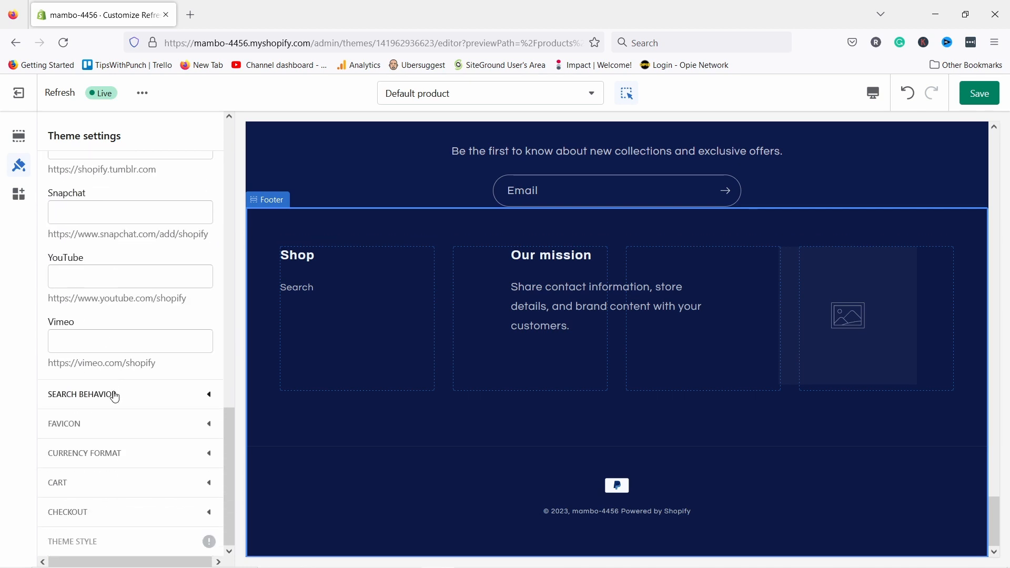
{"action": "left_click", "coordinate": [104, 396]}
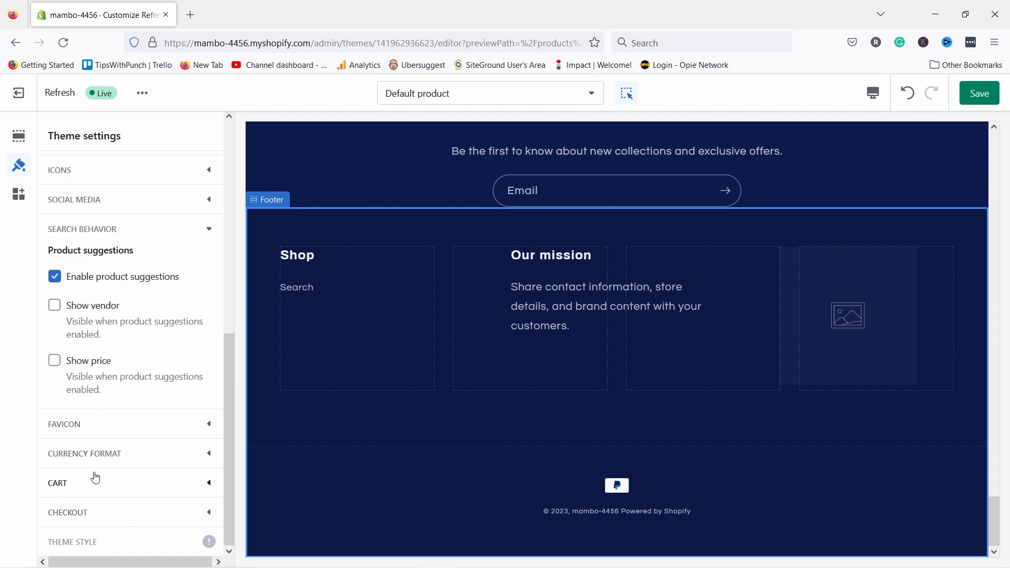
- Save the product template changes and switch the theme editor to the Home page
{"action": "left_click", "coordinate": [991, 94]}
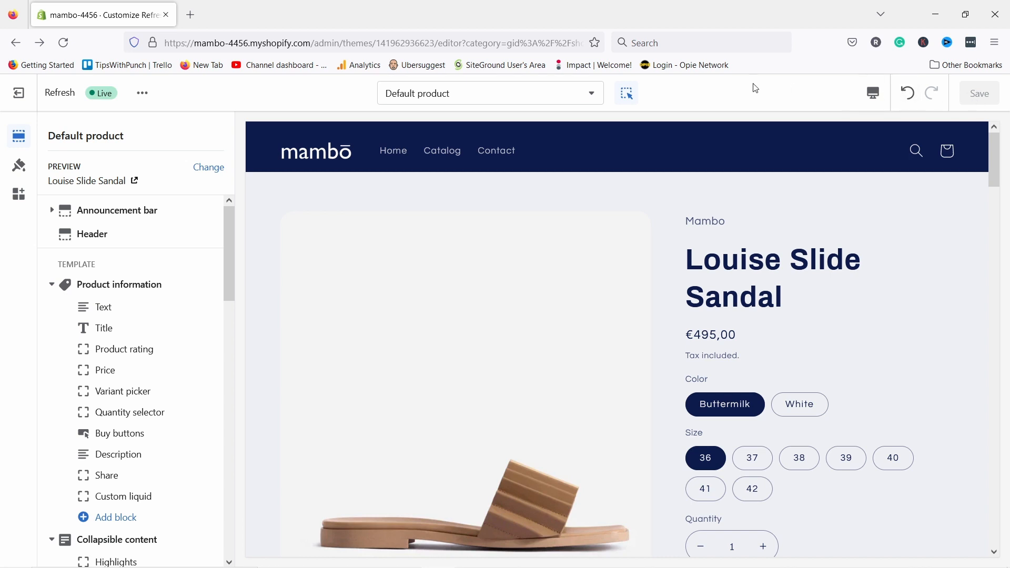
{"action": "left_click", "coordinate": [438, 94]}
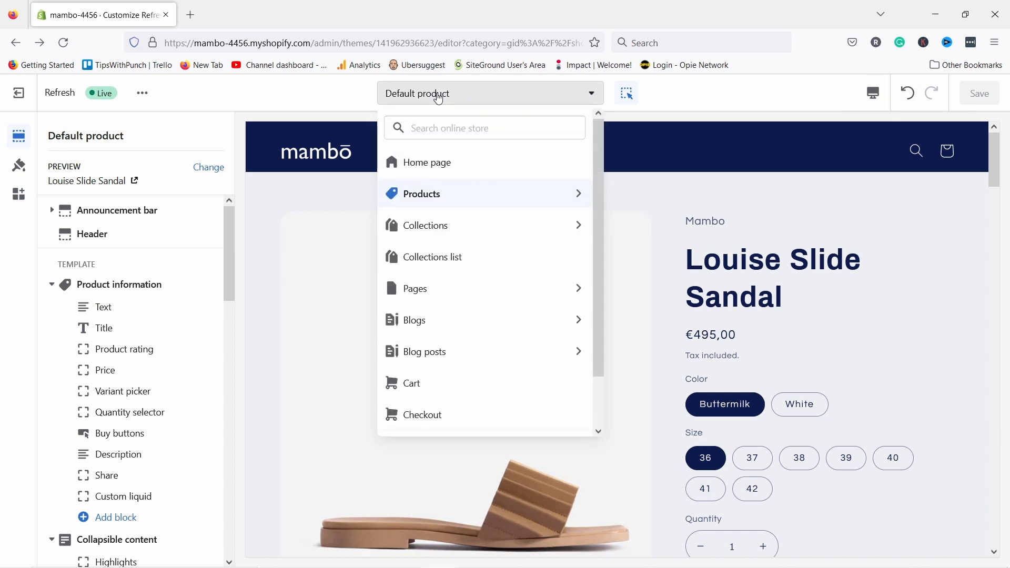
{"action": "left_click", "coordinate": [424, 168]}
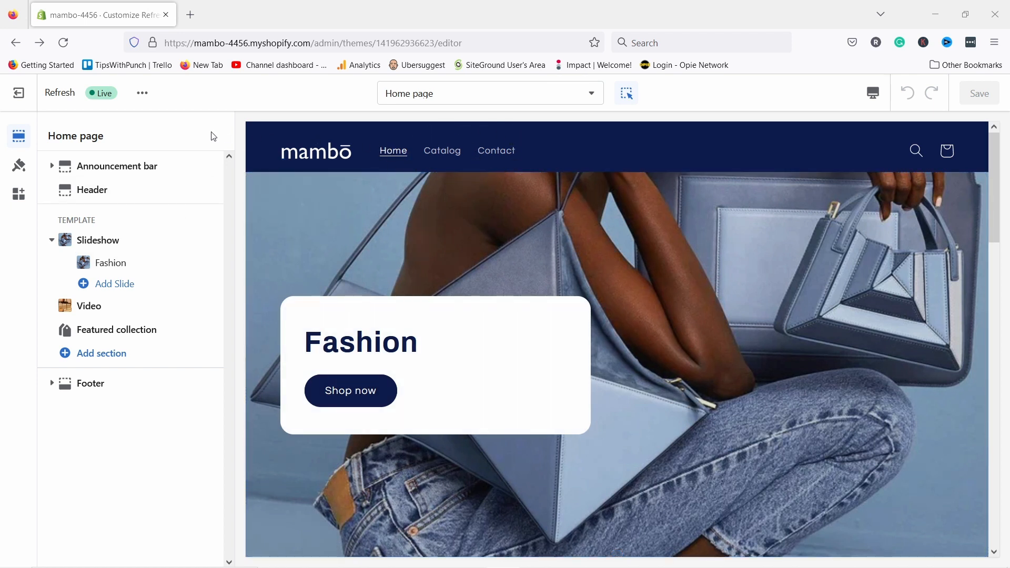
- Exit the theme editor and open the Main menu in the online store's navigation
{"action": "left_click", "coordinate": [17, 95]}
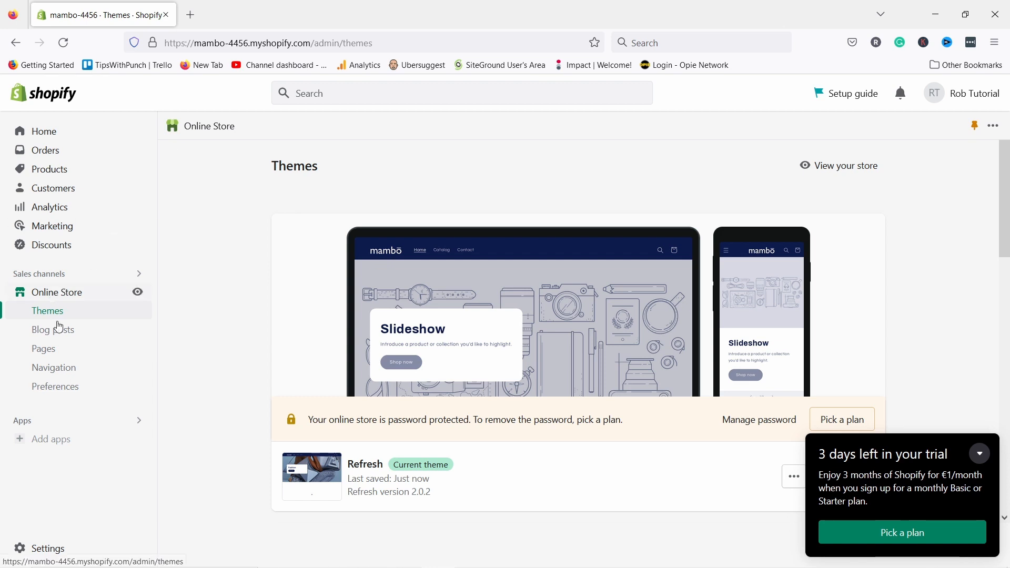
{"action": "left_click", "coordinate": [67, 374]}
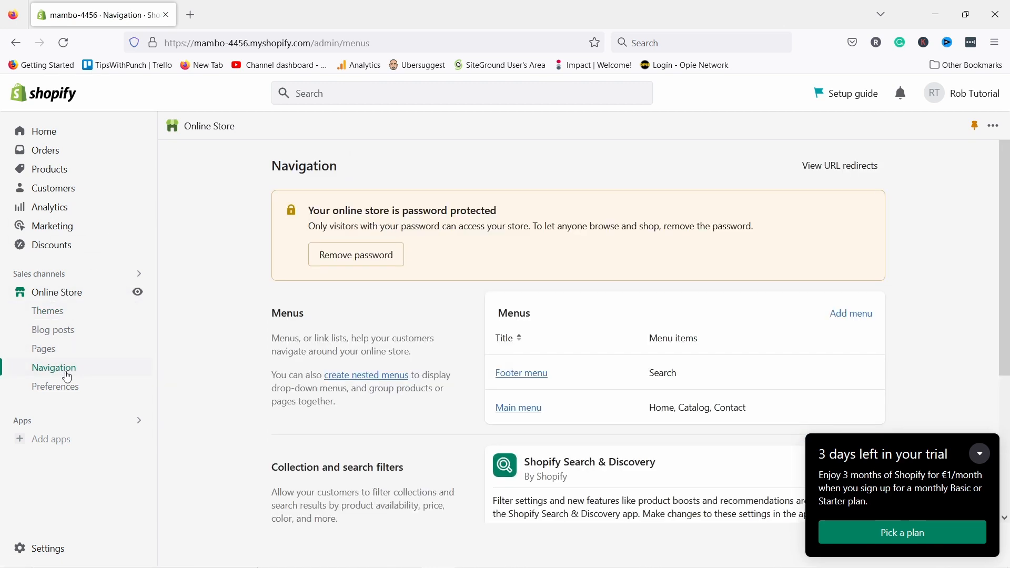
{"action": "left_click", "coordinate": [519, 408]}
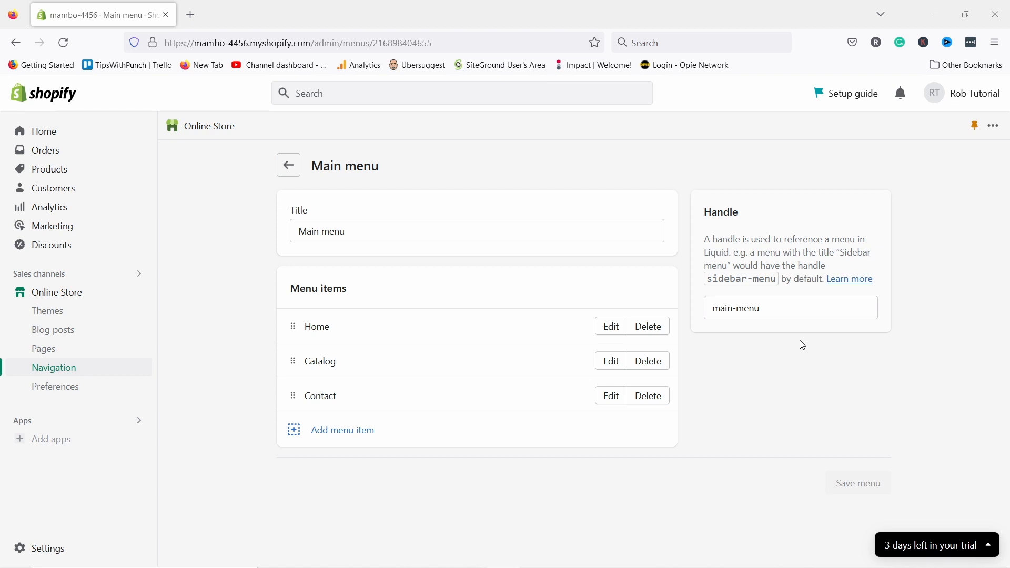
- Add a menu item named Shoes to the Main menu, linked to the Shoes collection
{"action": "left_click", "coordinate": [348, 436]}
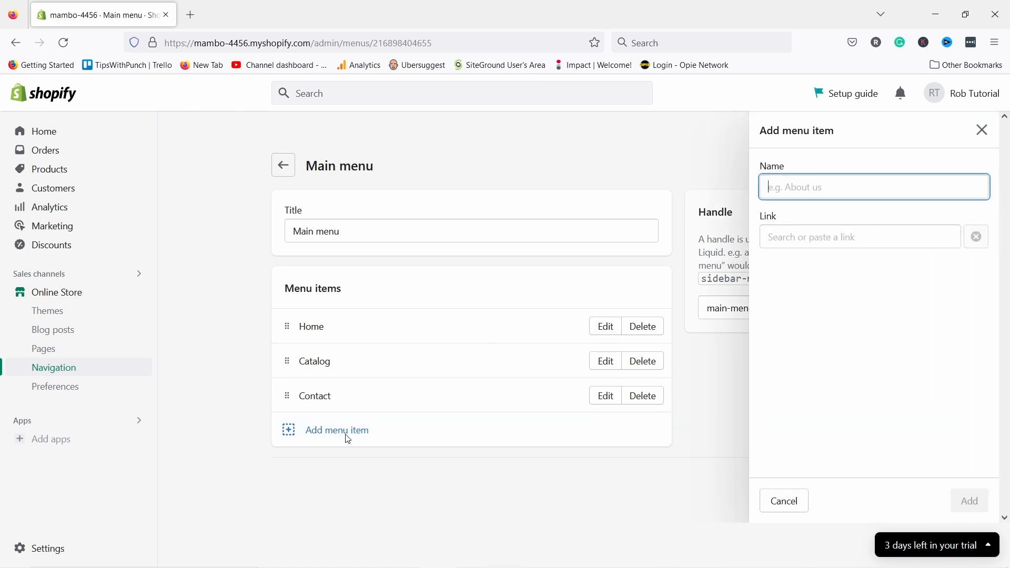
{"action": "type", "text": "Shoes"}
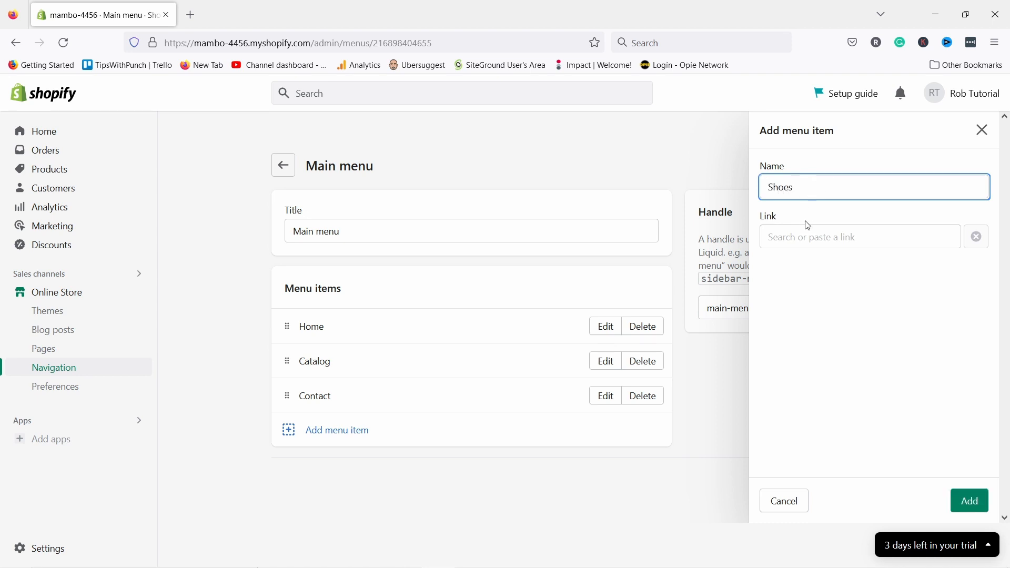
{"action": "left_click", "coordinate": [809, 227]}
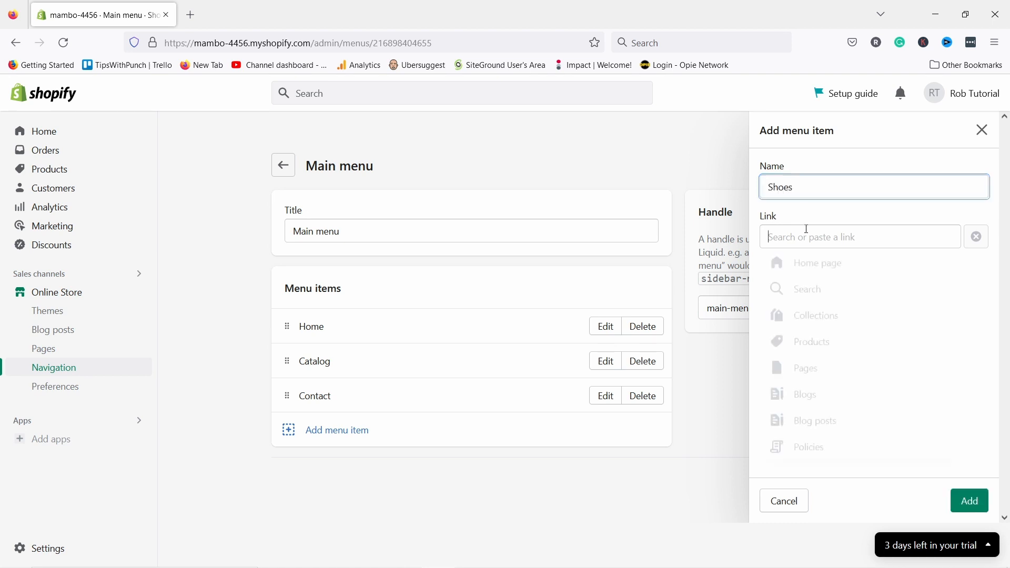
{"action": "left_click", "coordinate": [823, 316]}
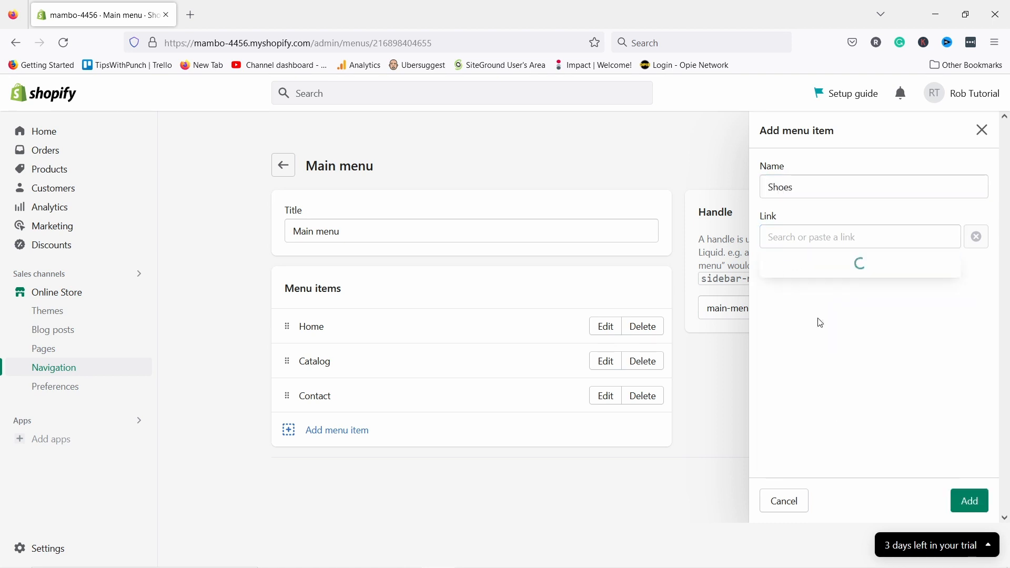
{"action": "left_click", "coordinate": [811, 344]}
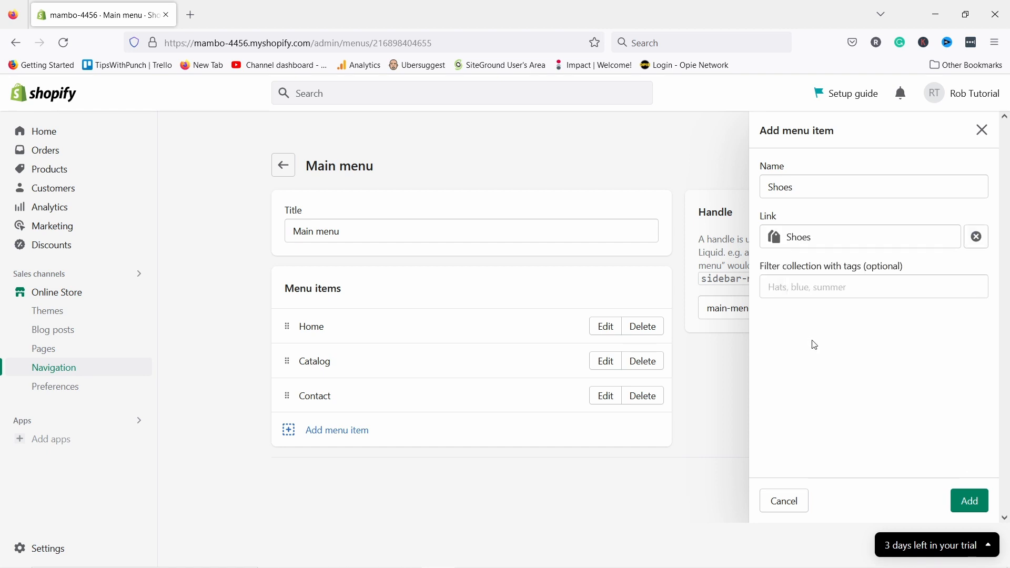
{"action": "left_click", "coordinate": [969, 500]}
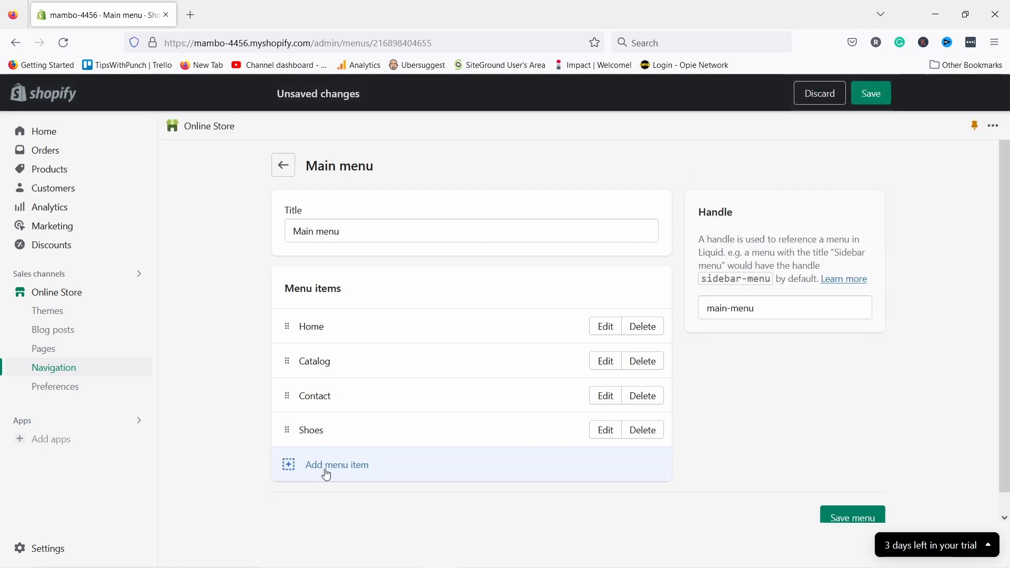
- Add a menu item named Bags to the Main menu, linked to the matching collection
{"action": "left_click", "coordinate": [327, 464]}
{"action": "type", "text": "Bags"}
{"action": "left_click", "coordinate": [805, 237]}
{"action": "left_click", "coordinate": [822, 335]}
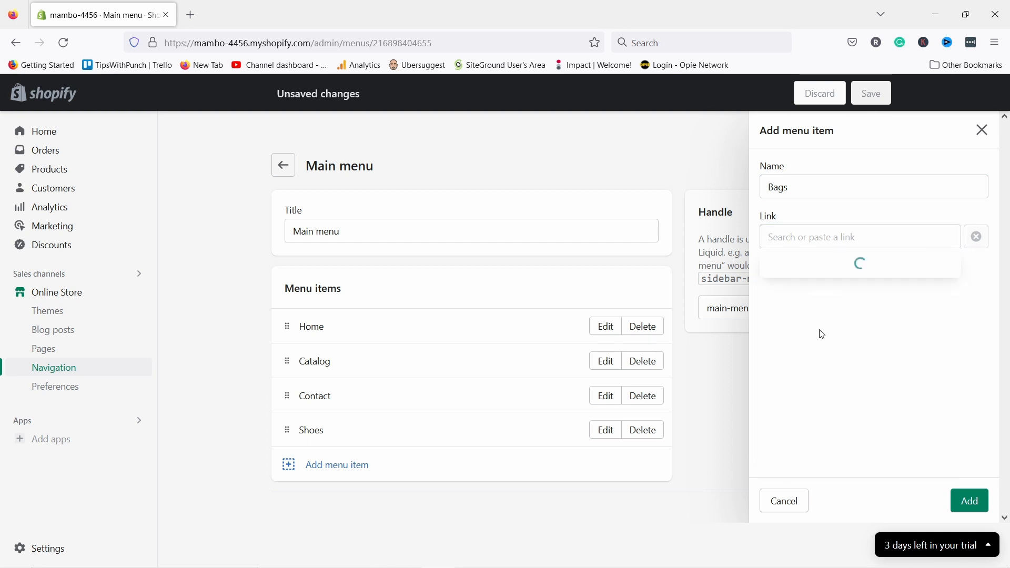
{"action": "left_click", "coordinate": [811, 322]}
{"action": "left_click", "coordinate": [970, 501]}
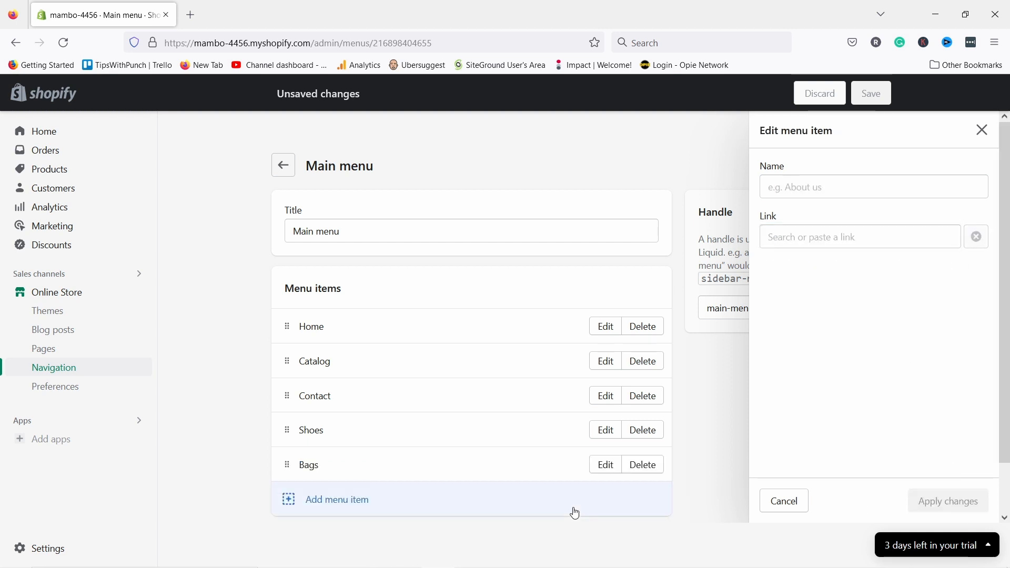
- Add a menu item named Leather shoes linked to the Shoes collection and nest it under the Shoes item
{"action": "left_click", "coordinate": [574, 513]}
{"action": "type", "text": "Leath"}
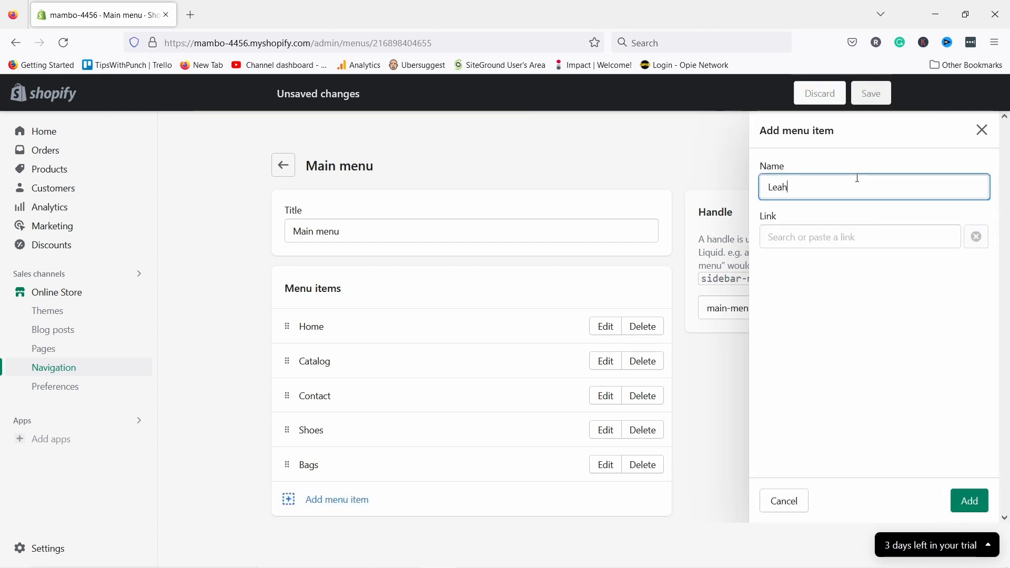
{"action": "key", "text": "BackSpace"}
{"action": "type", "text": "ther shoes"}
{"action": "left_click", "coordinate": [842, 235]}
{"action": "left_click", "coordinate": [820, 311]}
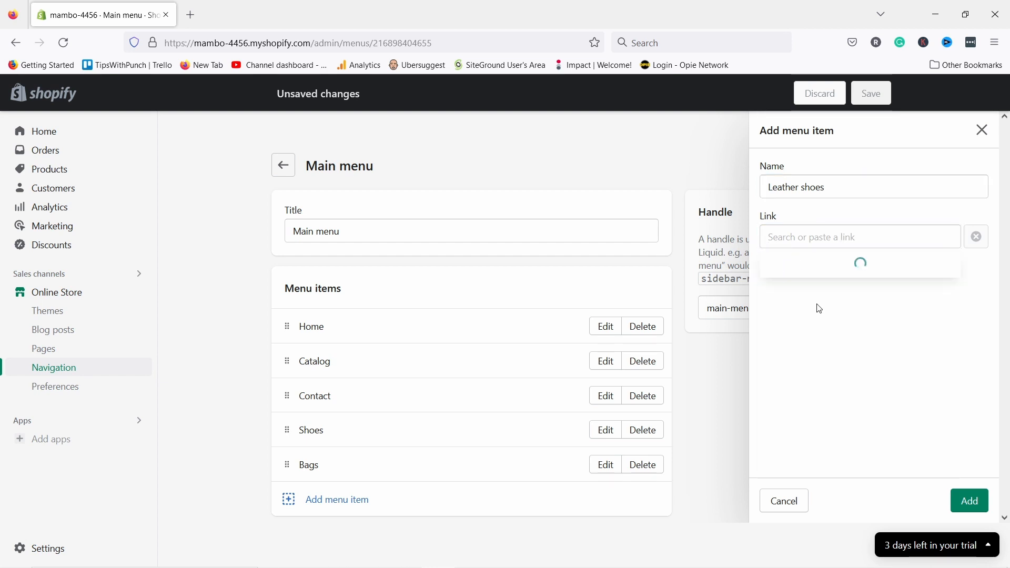
{"action": "left_click", "coordinate": [799, 346]}
{"action": "left_click", "coordinate": [970, 500]}
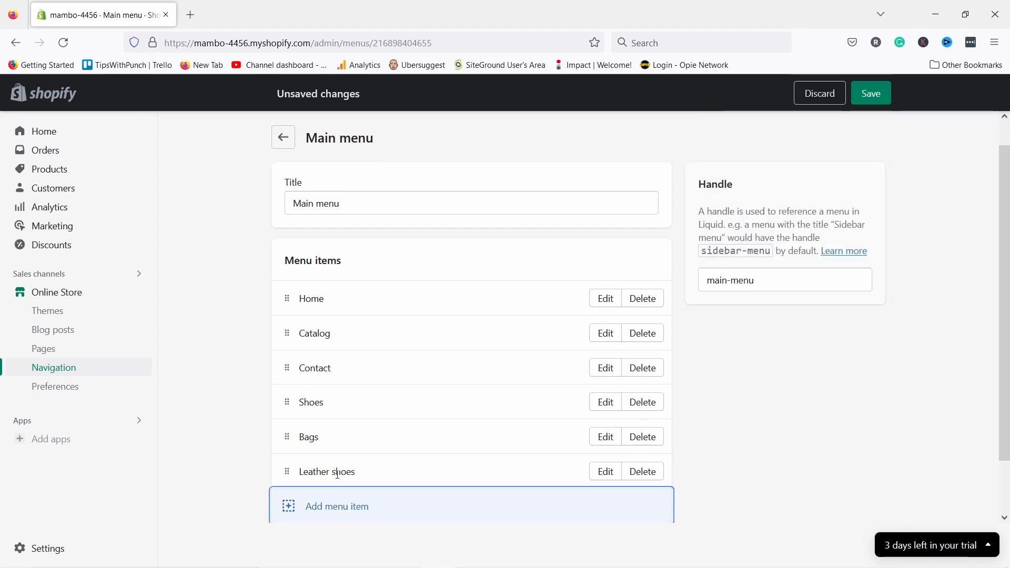
{"action": "left_click_drag", "start_coordinate": [289, 470], "coordinate": [316, 424]}
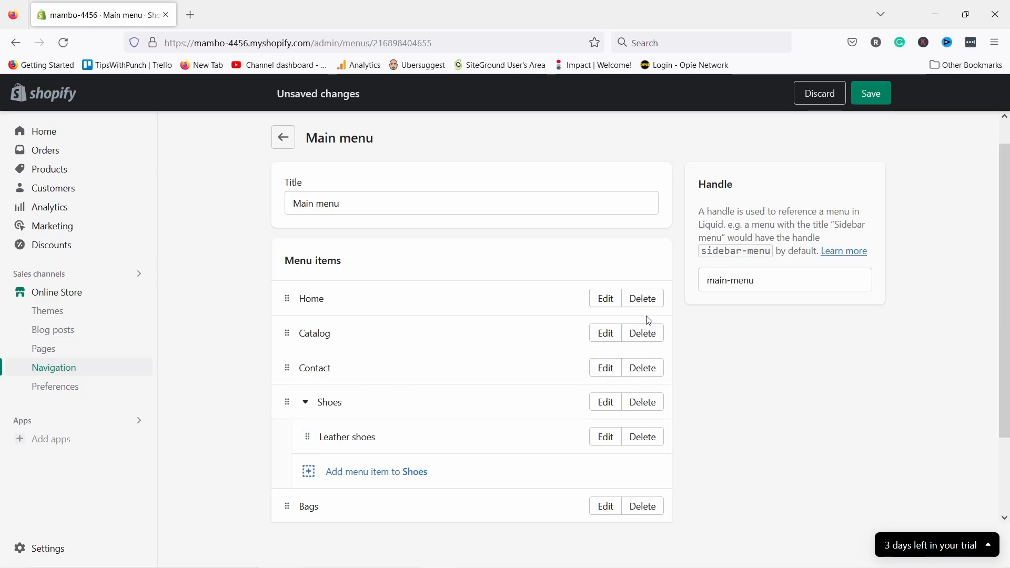
- Delete the Catalog and Home items from the Main menu
{"action": "left_click", "coordinate": [643, 334]}
{"action": "left_click", "coordinate": [658, 364]}
{"action": "left_click", "coordinate": [643, 299]}
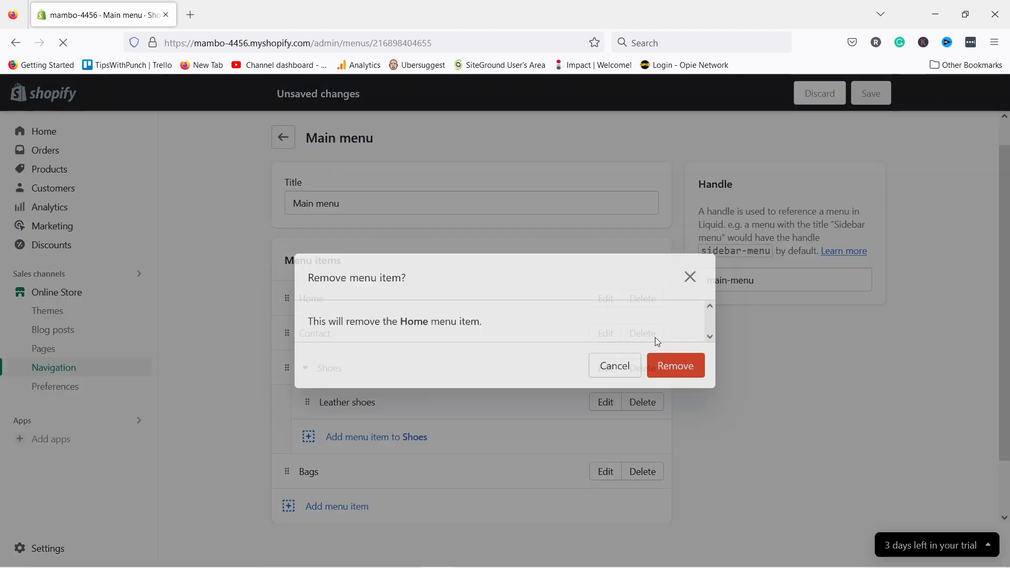
{"action": "left_click", "coordinate": [676, 366]}
- Move the Contact item below Bags and save the Main menu
{"action": "left_click_drag", "start_coordinate": [287, 298], "coordinate": [315, 464]}
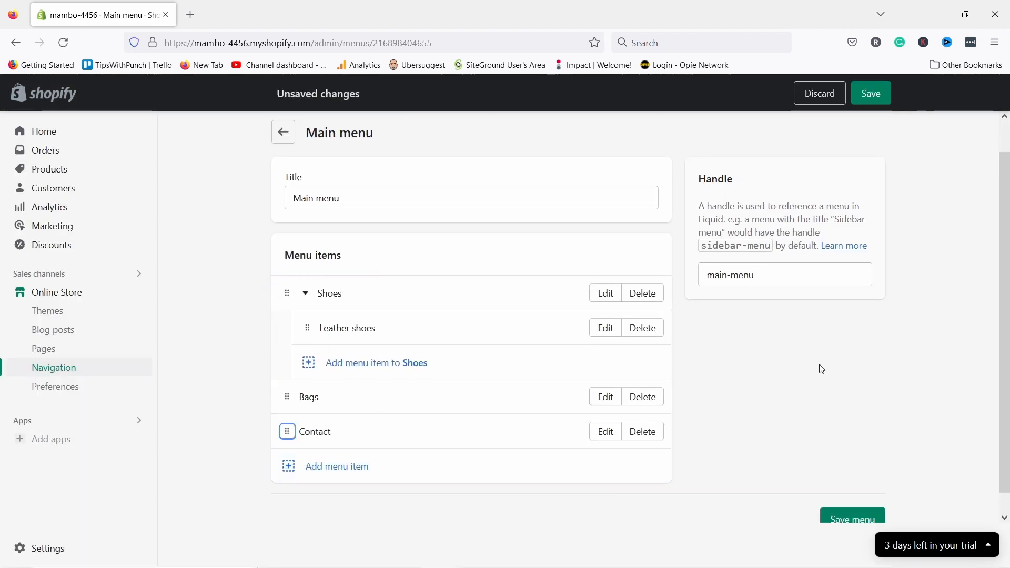
{"action": "left_click", "coordinate": [870, 93]}
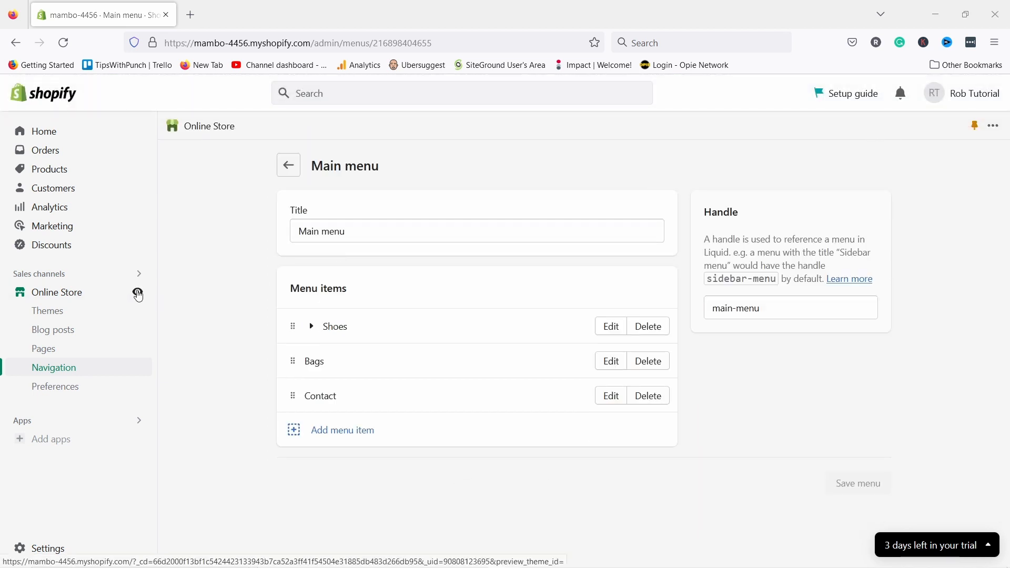
- View the live storefront and check the Shoes submenu in the header navigation
{"action": "left_click", "coordinate": [137, 296]}
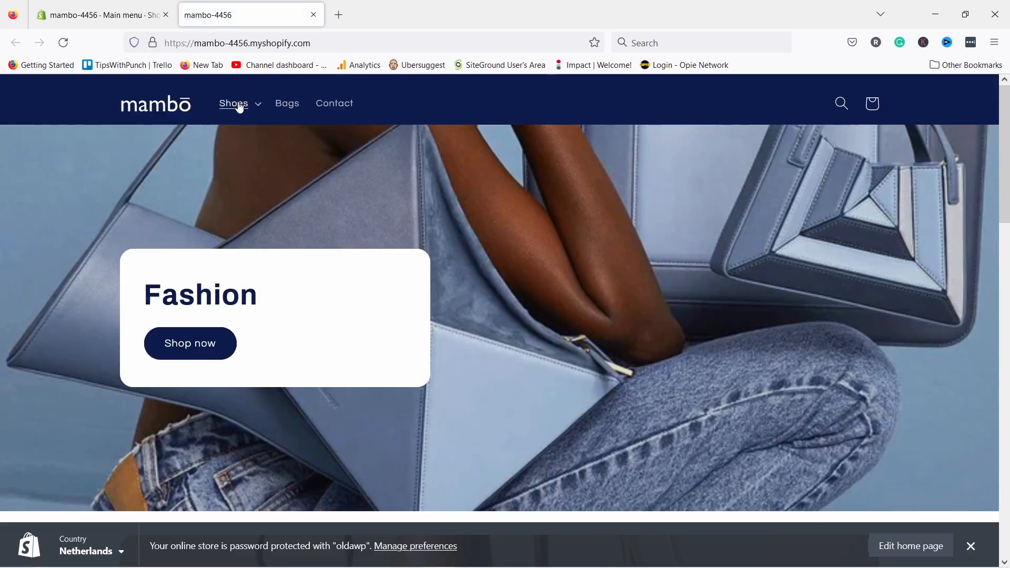
{"action": "left_click", "coordinate": [258, 108]}
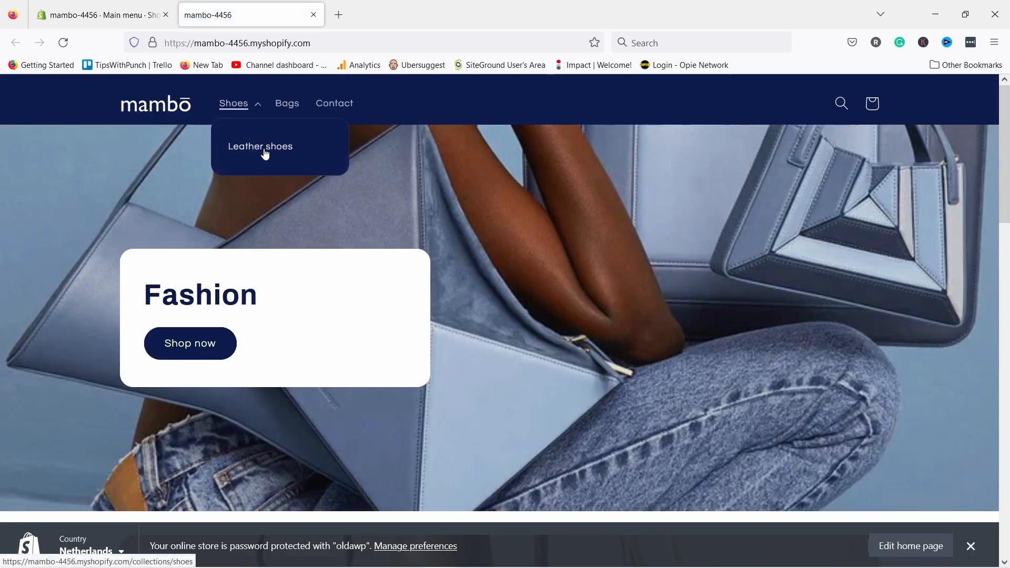
{"action": "left_click", "coordinate": [245, 105]}
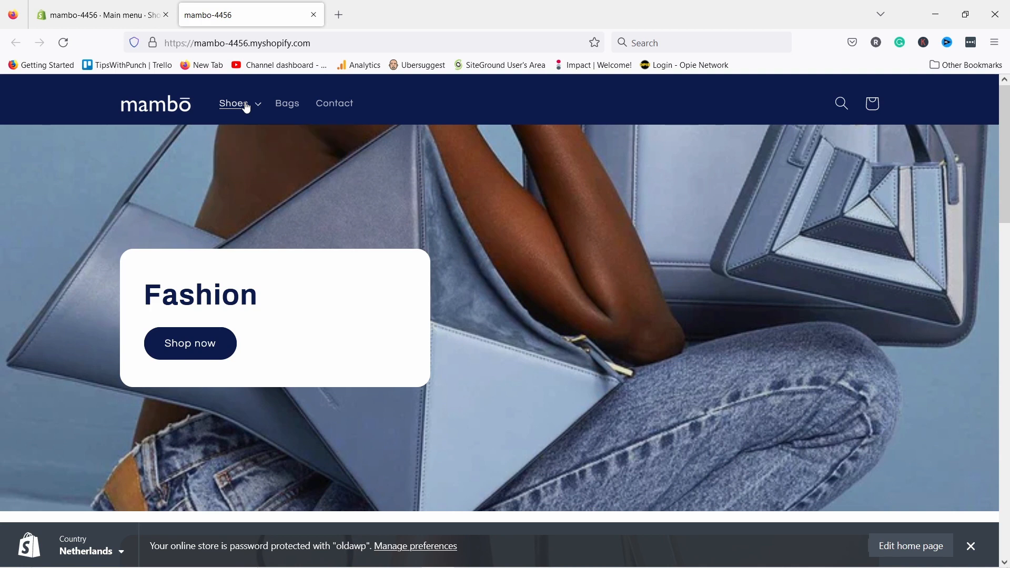
- In the online store preferences, set the homepage title to "High Fashion for everyone" and the meta description to "Some description"
{"action": "left_click", "coordinate": [314, 15]}
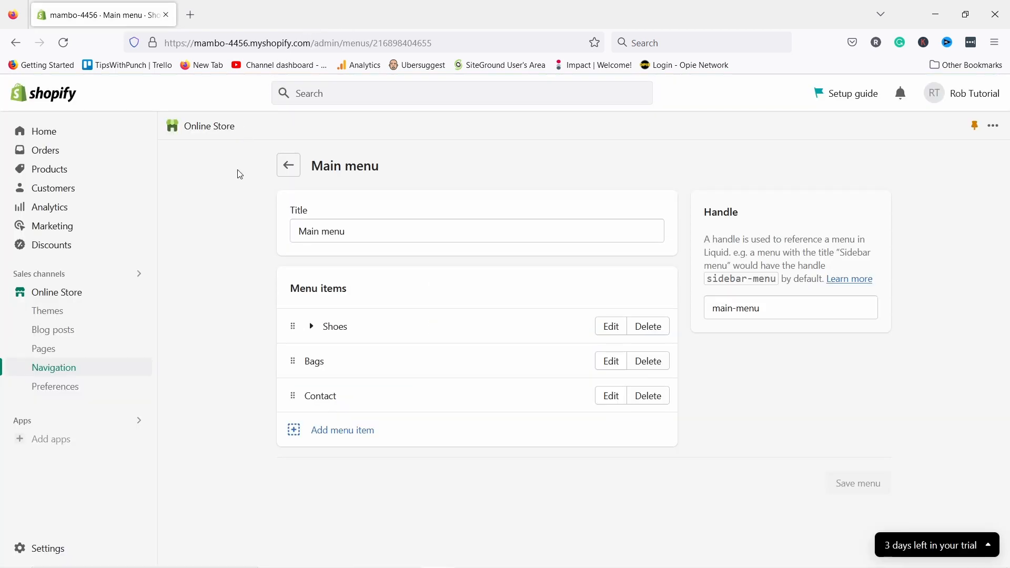
{"action": "left_click", "coordinate": [288, 164]}
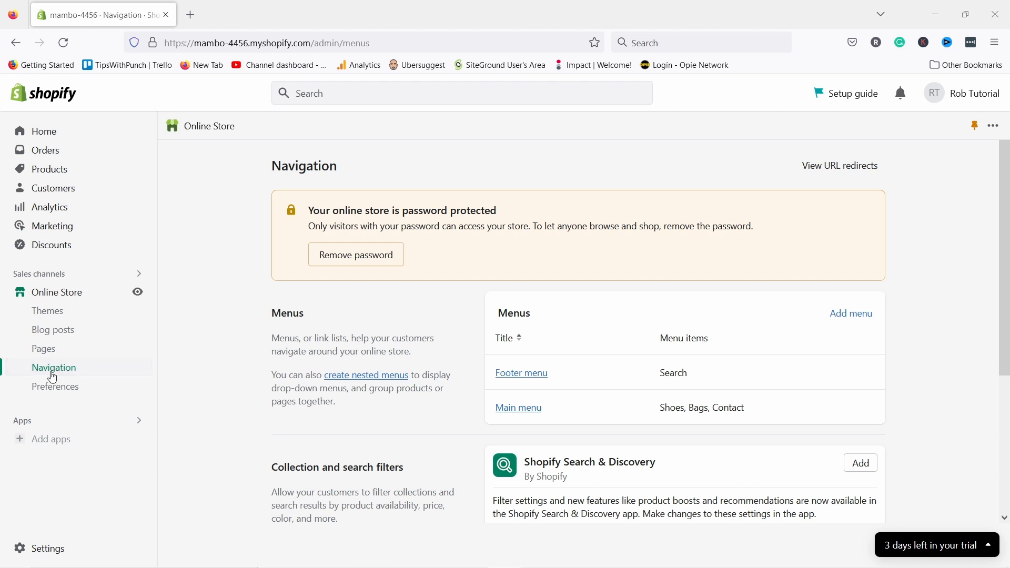
{"action": "left_click", "coordinate": [62, 394]}
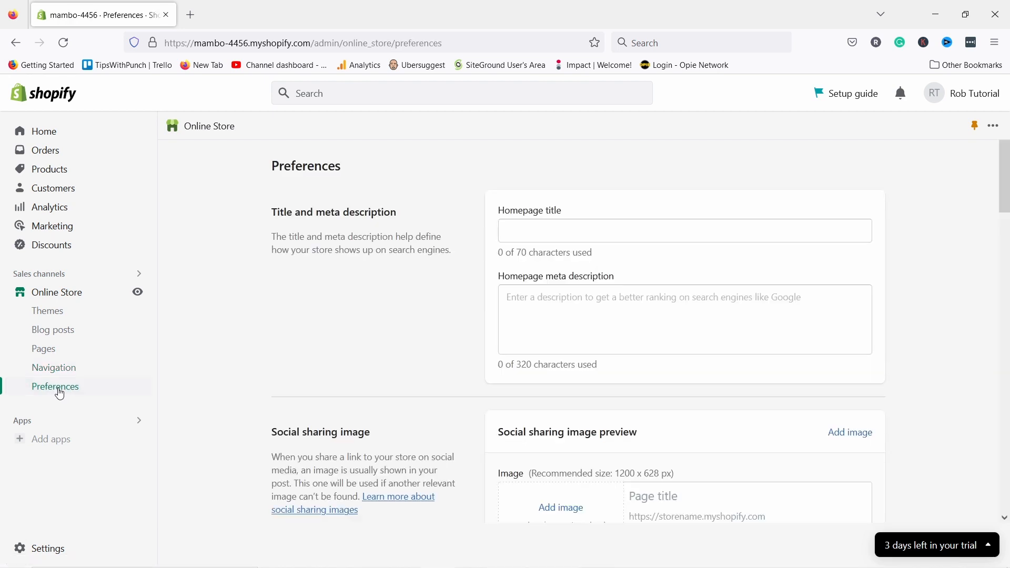
{"action": "left_click", "coordinate": [532, 225]}
{"action": "type", "text": "High Fashion"}
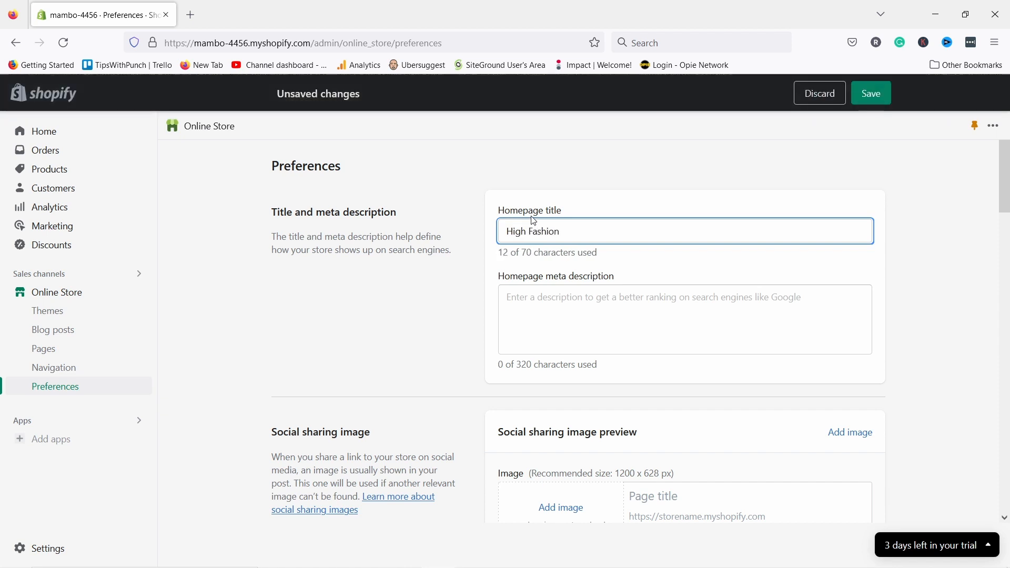
{"action": "type", "text": " for everyone"}
{"action": "left_click", "coordinate": [544, 314]}
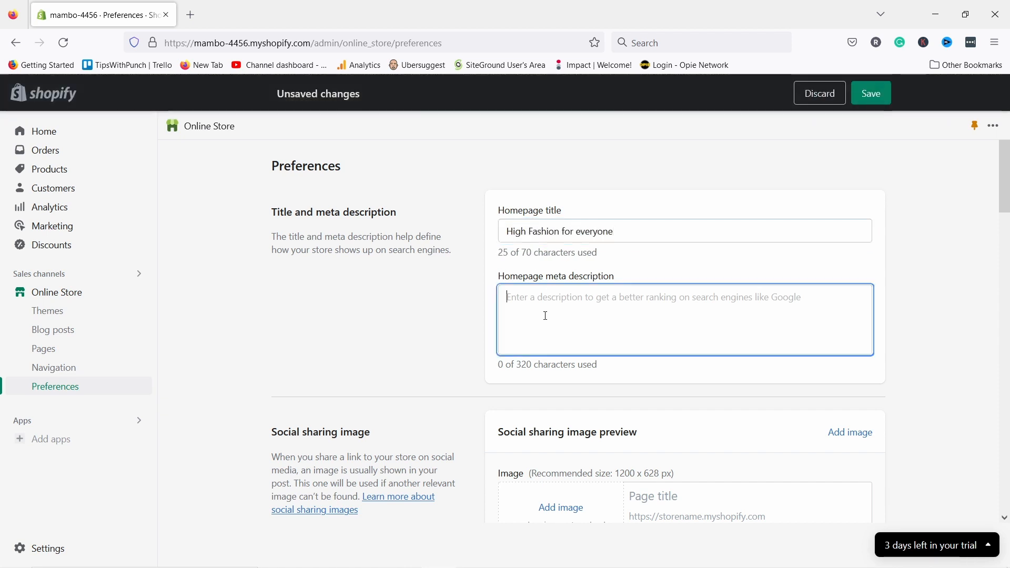
{"action": "type", "text": "Some description"}
{"action": "left_click", "coordinate": [465, 280]}
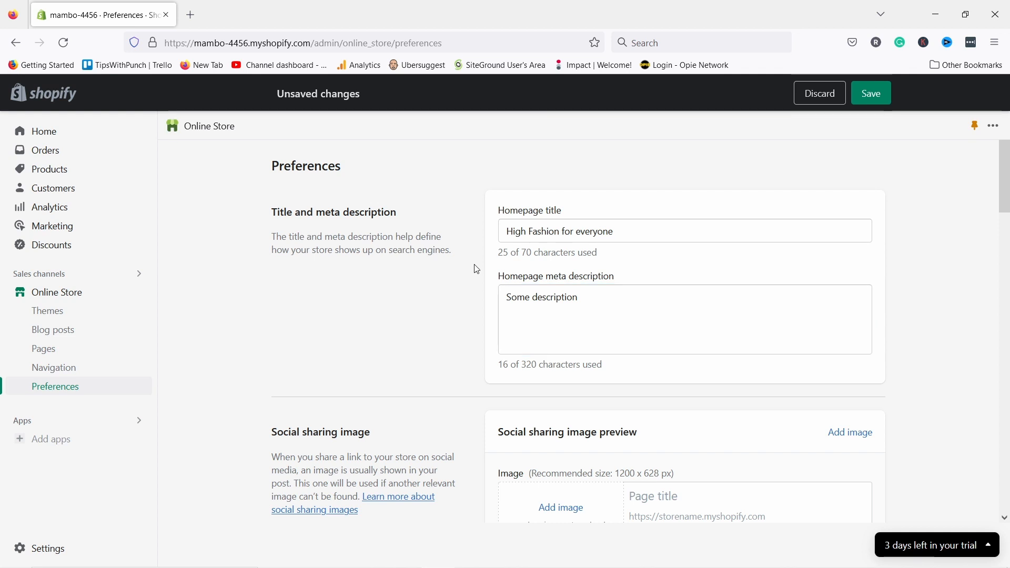
- Upload the mambo-logo image from the product folder as the social sharing image
{"action": "scroll", "coordinate": [479, 263], "scroll_direction": "down", "scroll_amount": 4}
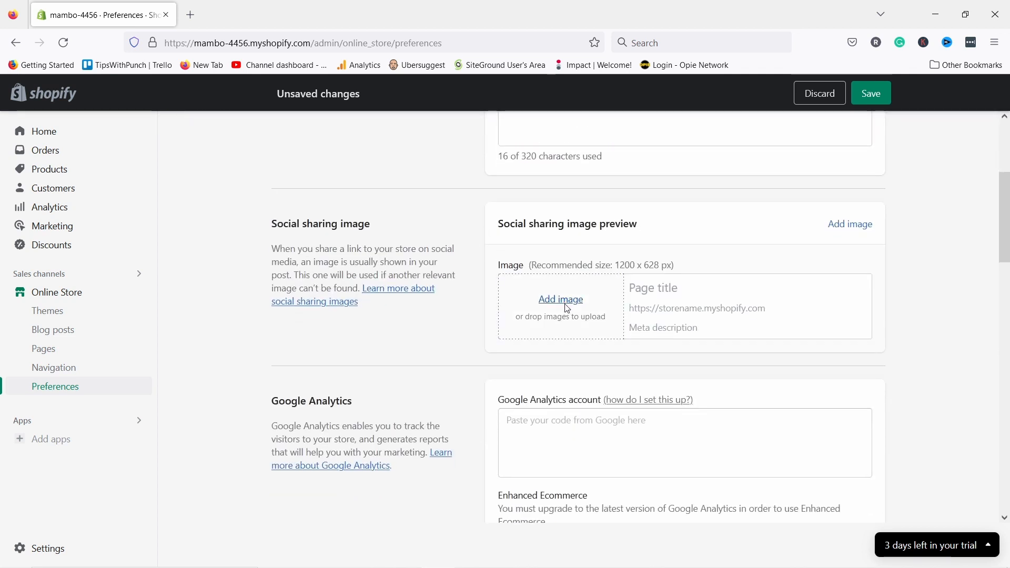
{"action": "left_click", "coordinate": [561, 300]}
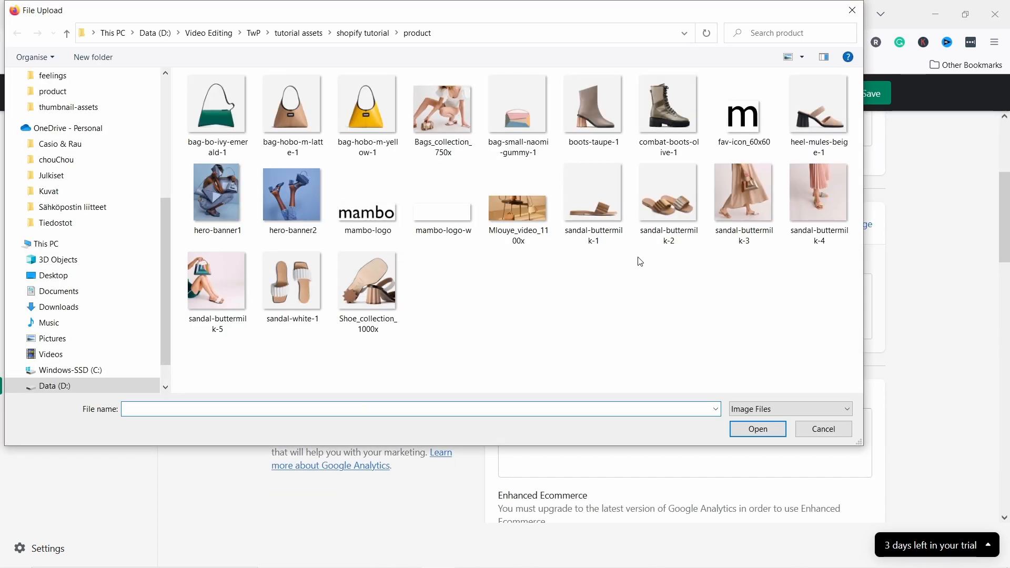
{"action": "left_click", "coordinate": [368, 205]}
{"action": "left_click", "coordinate": [744, 422]}
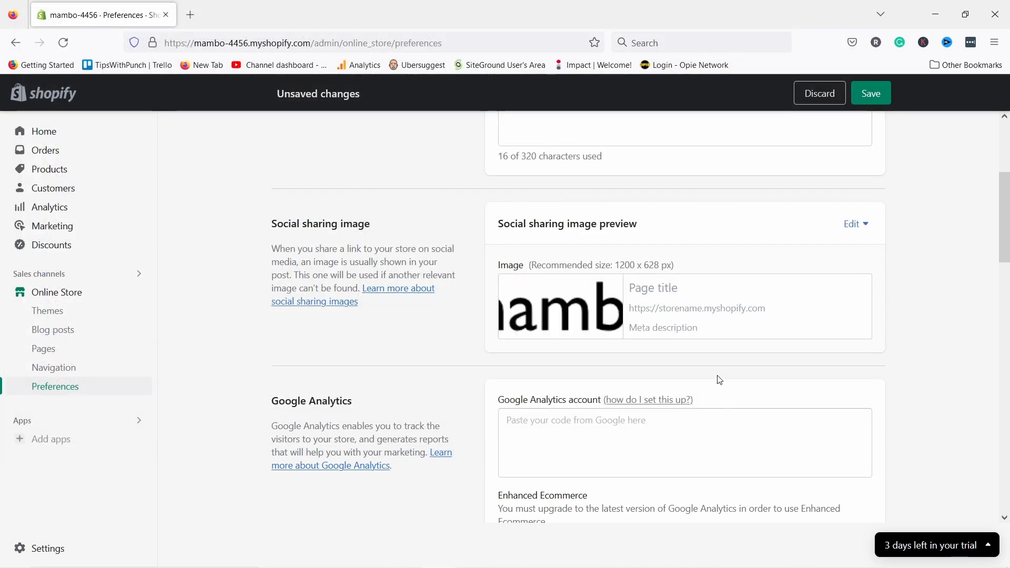
- Set customer privacy for the EU, EEA, UK and Switzerland to Collected after consent and save the preferences
{"action": "scroll", "coordinate": [720, 380], "scroll_direction": "down", "scroll_amount": 4}
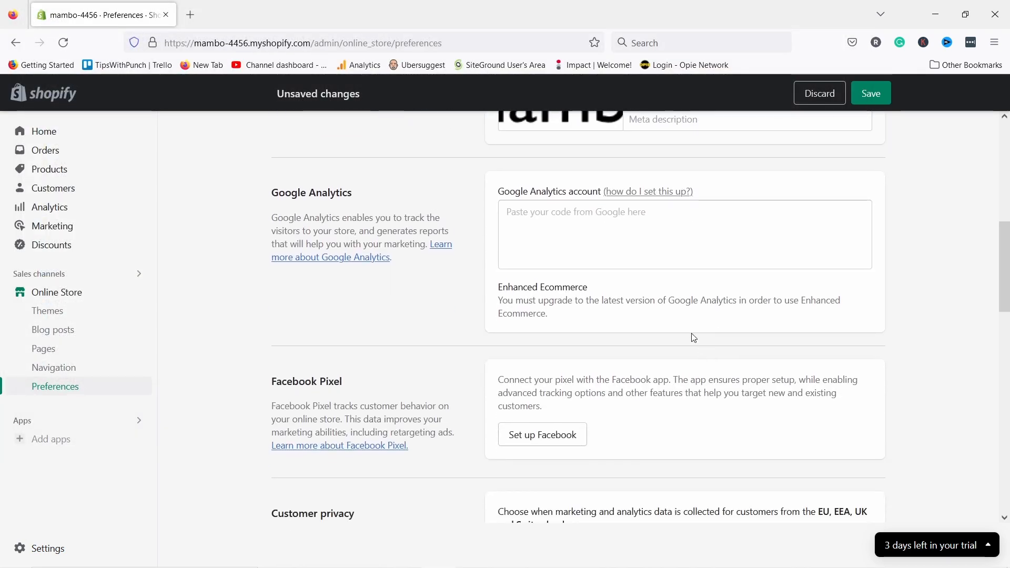
{"action": "scroll", "coordinate": [532, 262], "scroll_direction": "down", "scroll_amount": 3}
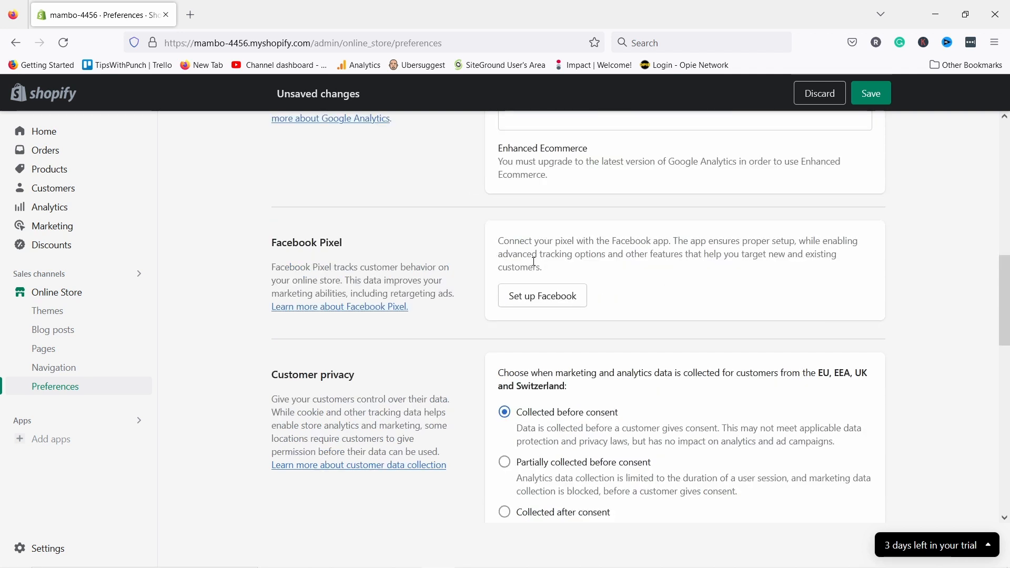
{"action": "scroll", "coordinate": [533, 261], "scroll_direction": "down", "scroll_amount": 4}
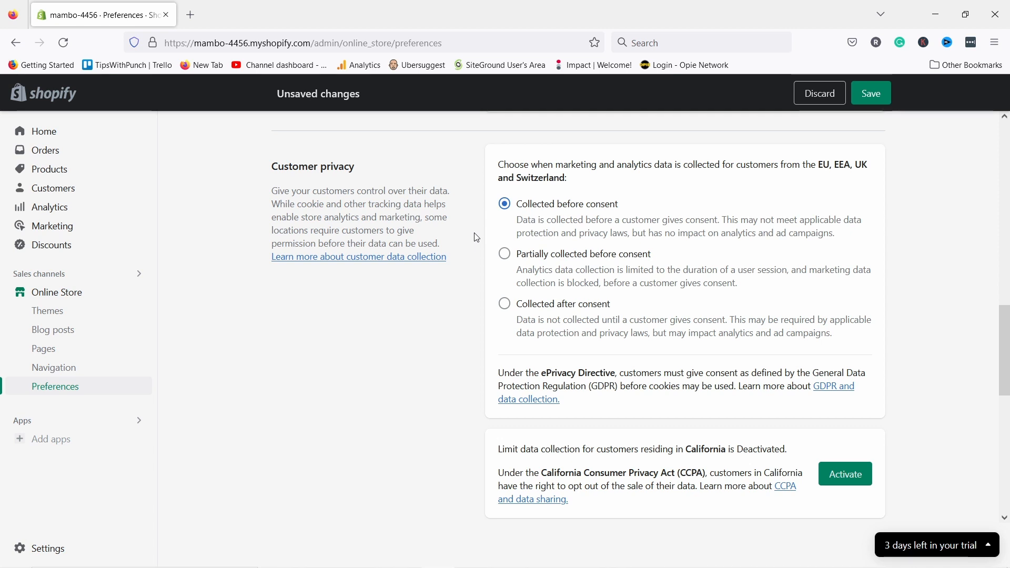
{"action": "left_click", "coordinate": [505, 306]}
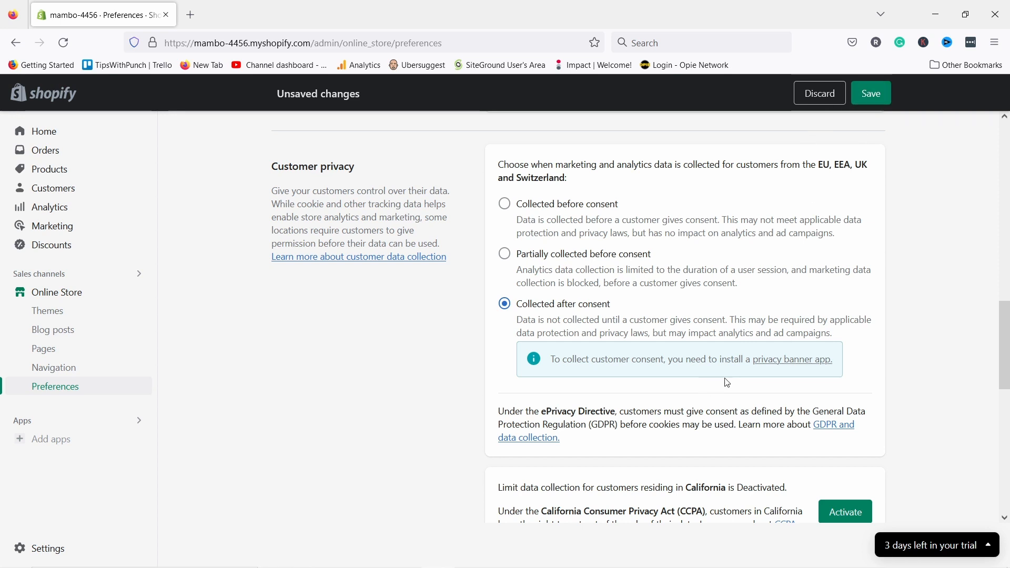
{"action": "scroll", "coordinate": [727, 382], "scroll_direction": "down", "scroll_amount": 6}
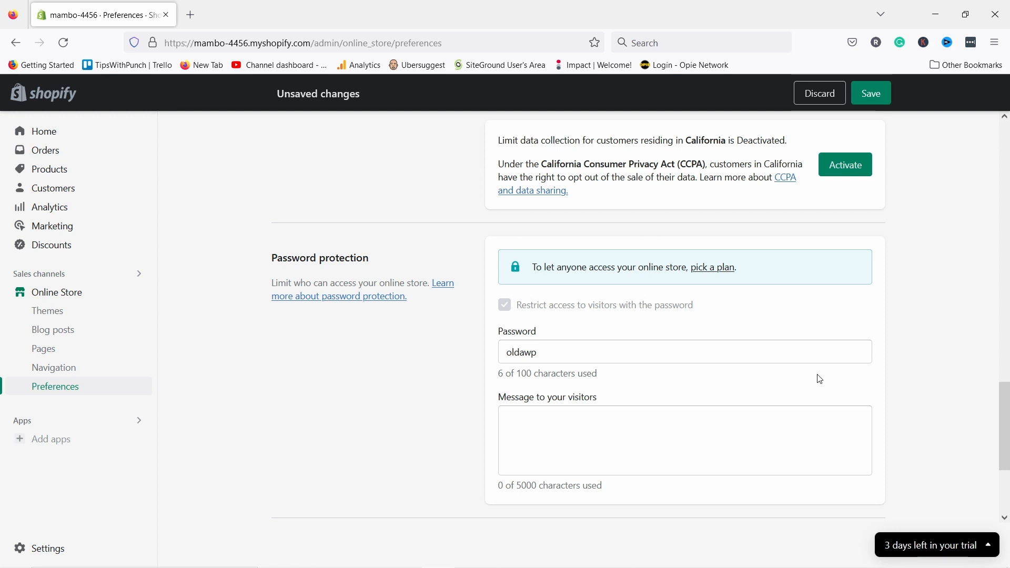
{"action": "scroll", "coordinate": [827, 379], "scroll_direction": "down", "scroll_amount": 3}
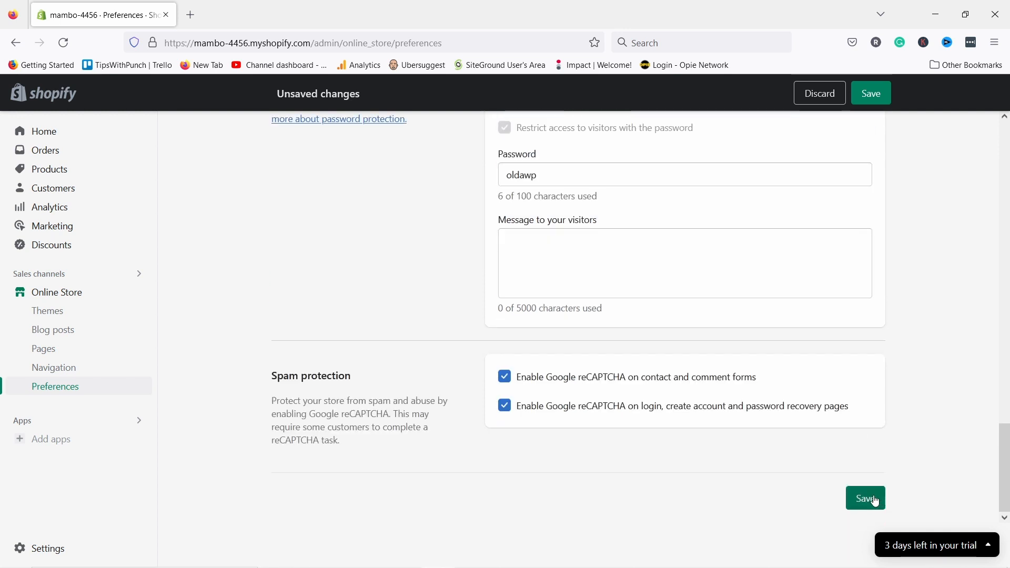
{"action": "left_click", "coordinate": [869, 498]}
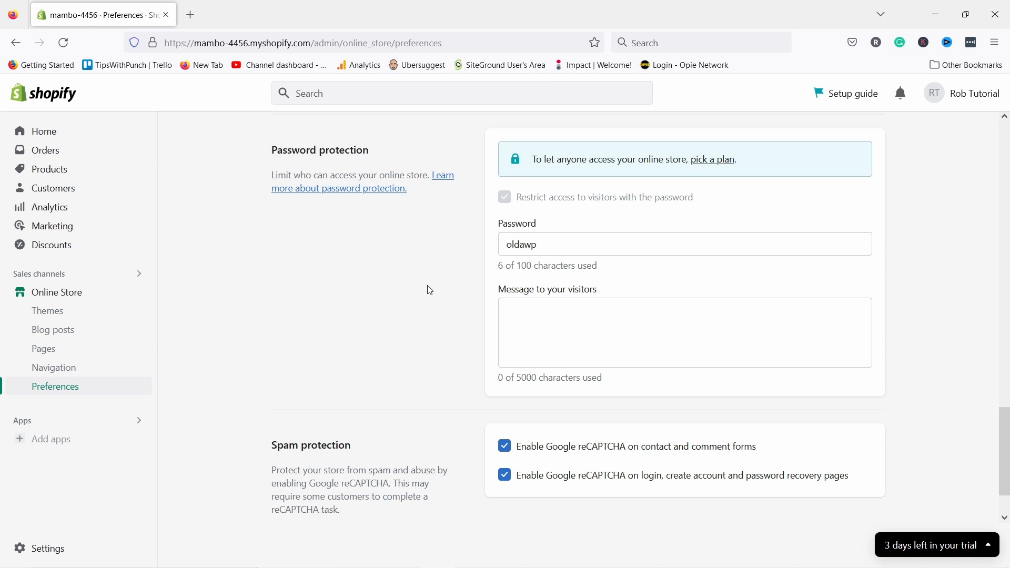
- Browse the recommended apps and the Shopify App Store home page, and return to the store preferences
{"action": "left_click", "coordinate": [68, 442]}
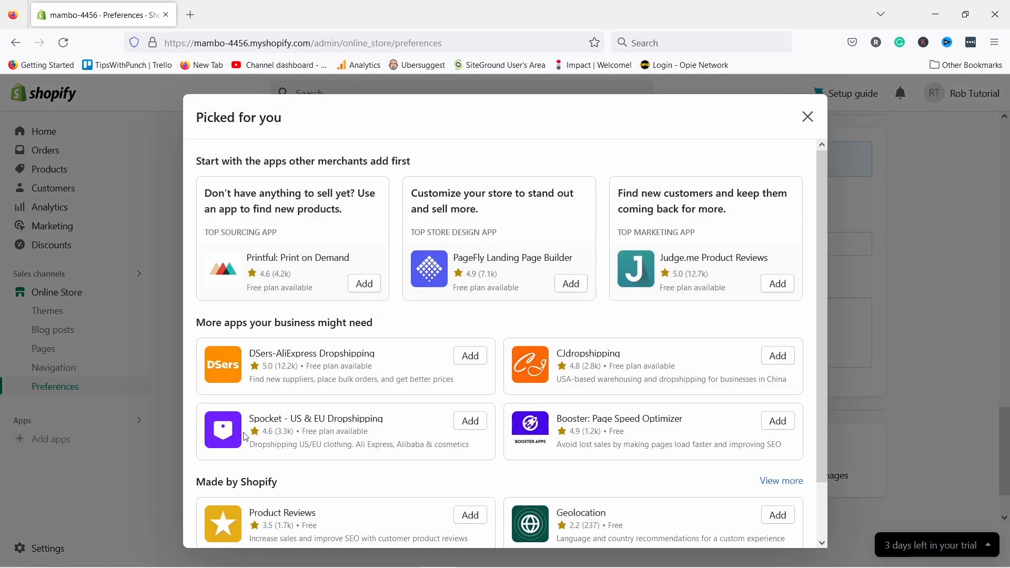
{"action": "scroll", "coordinate": [461, 316], "scroll_direction": "down", "scroll_amount": 2}
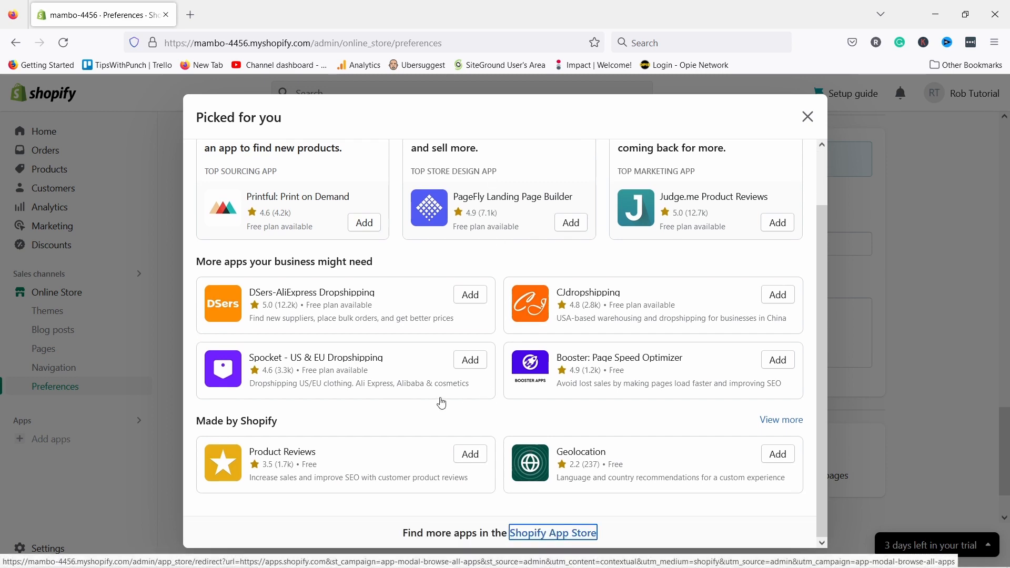
{"action": "left_click", "coordinate": [553, 533]}
{"action": "scroll", "coordinate": [451, 374], "scroll_direction": "down", "scroll_amount": 4}
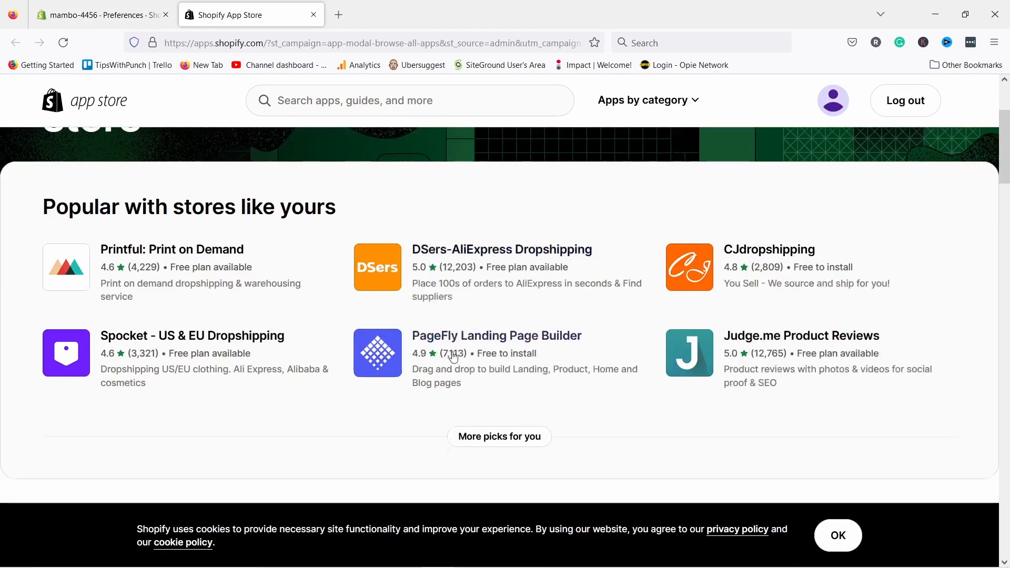
{"action": "scroll", "coordinate": [455, 350], "scroll_direction": "down", "scroll_amount": 8}
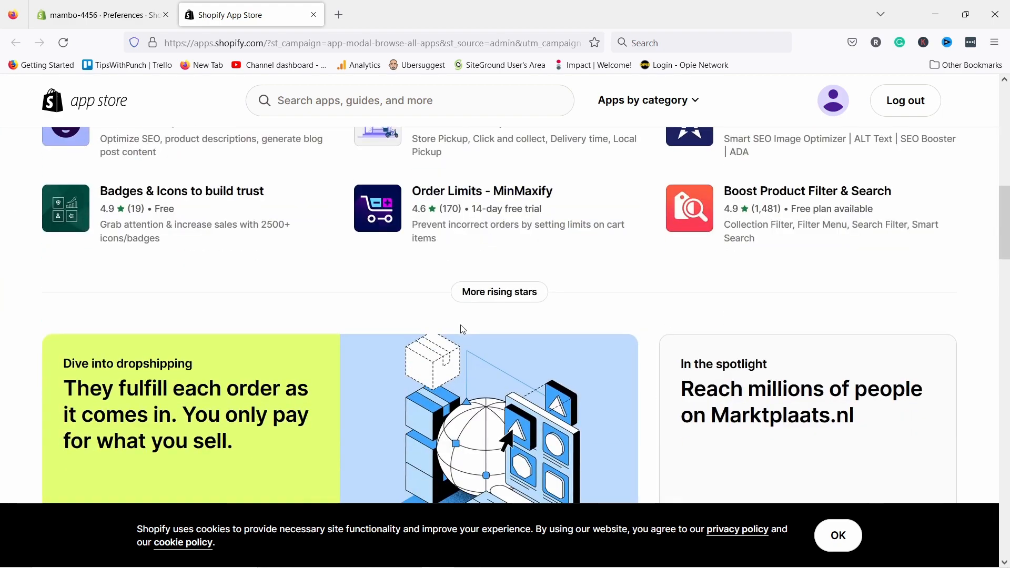
{"action": "scroll", "coordinate": [460, 328], "scroll_direction": "up", "scroll_amount": 12}
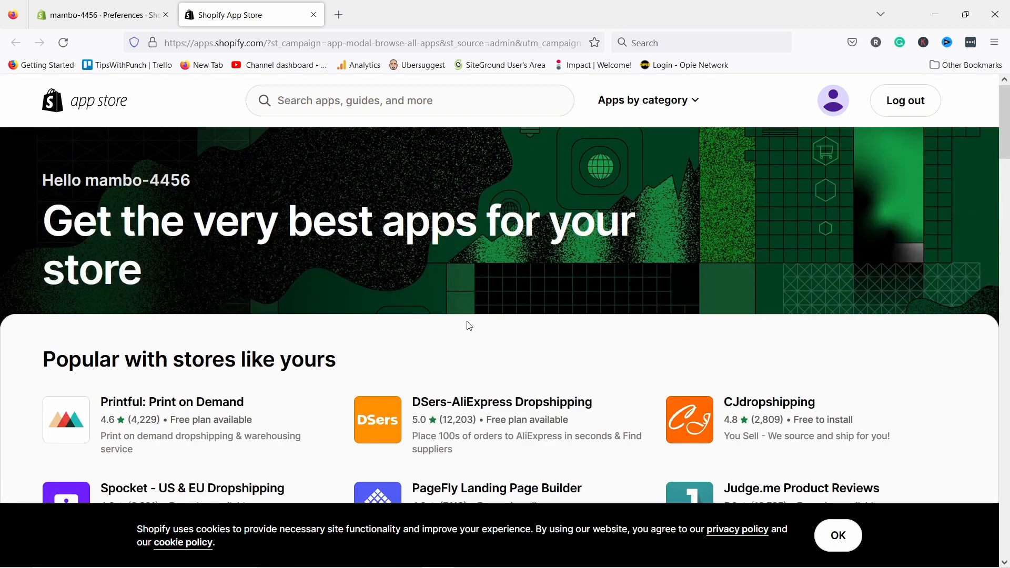
{"action": "left_click", "coordinate": [314, 15]}
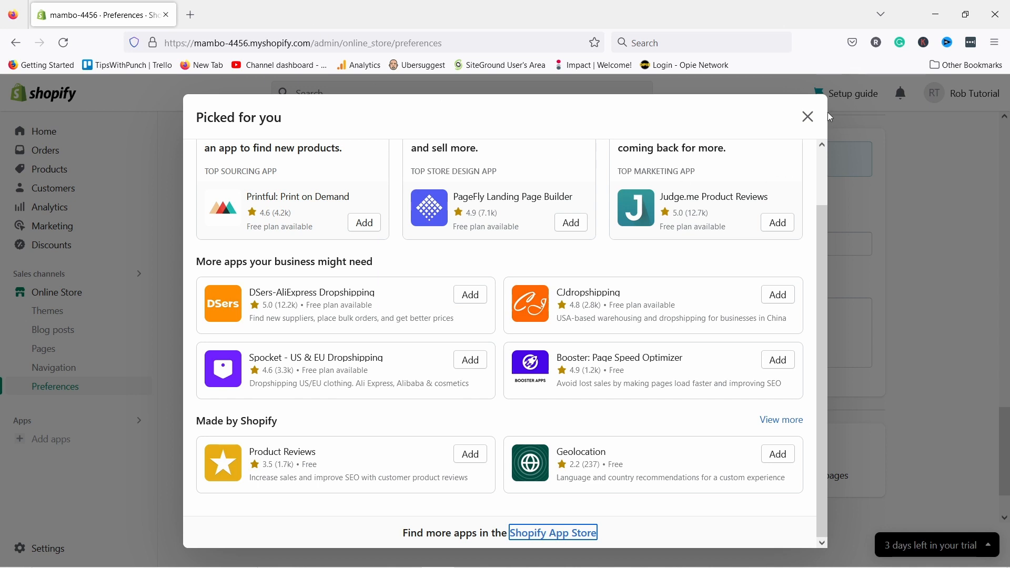
{"action": "left_click", "coordinate": [808, 115]}
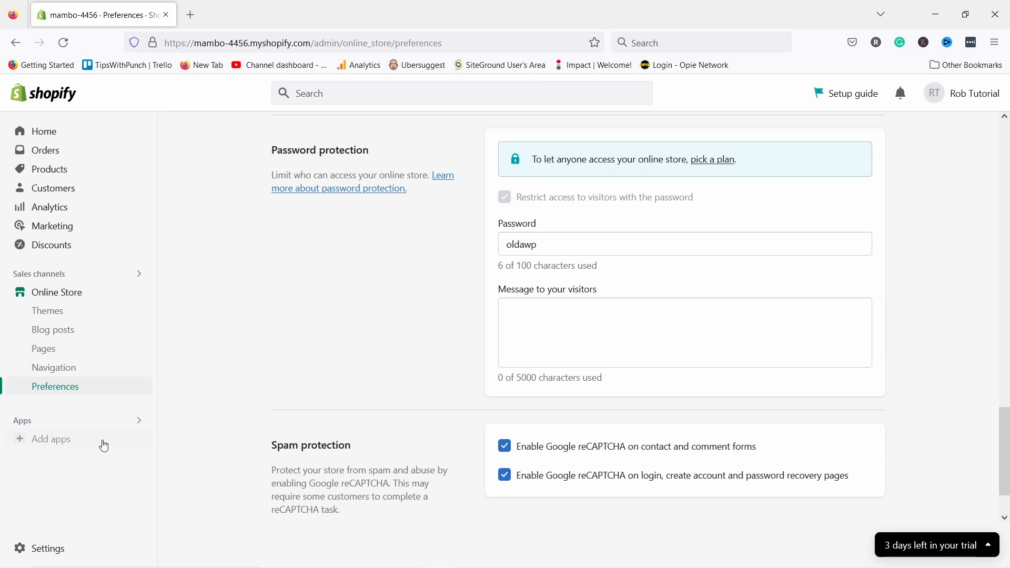
- Review the store details settings, including contact information, store currency, time zone, units and order ID format
{"action": "left_click", "coordinate": [45, 551]}
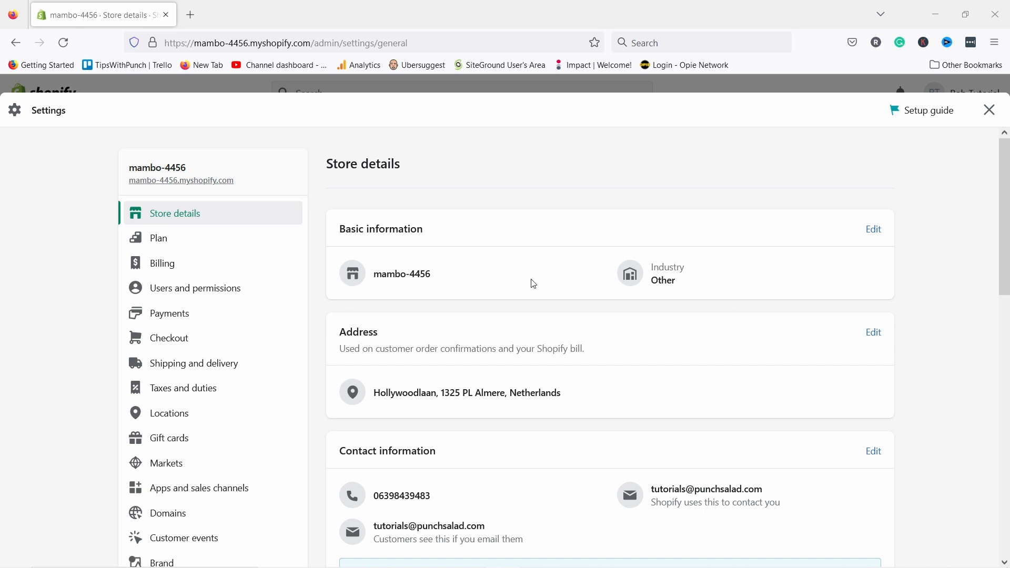
{"action": "scroll", "coordinate": [533, 285], "scroll_direction": "down", "scroll_amount": 5}
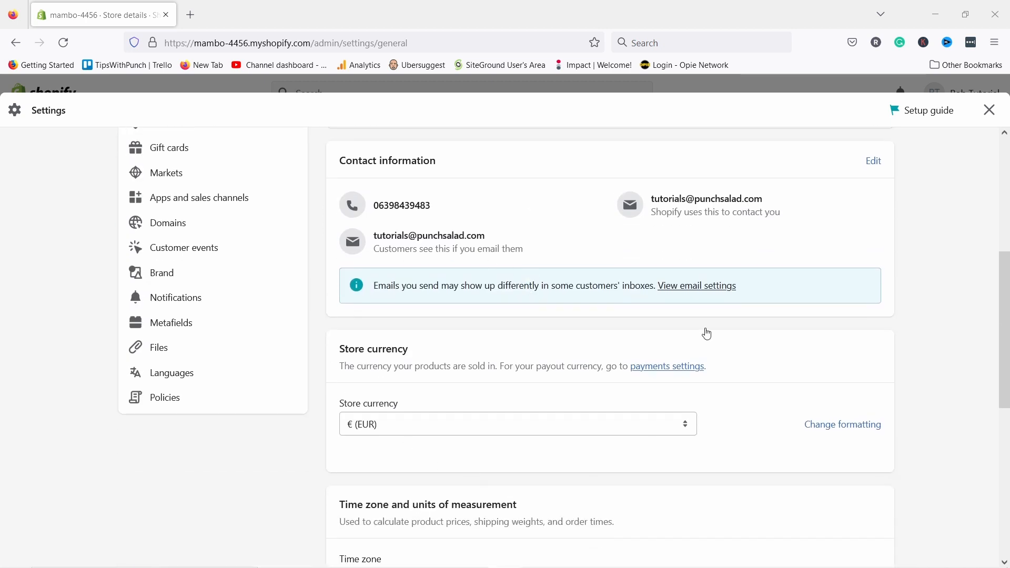
{"action": "scroll", "coordinate": [428, 365], "scroll_direction": "down", "scroll_amount": 6}
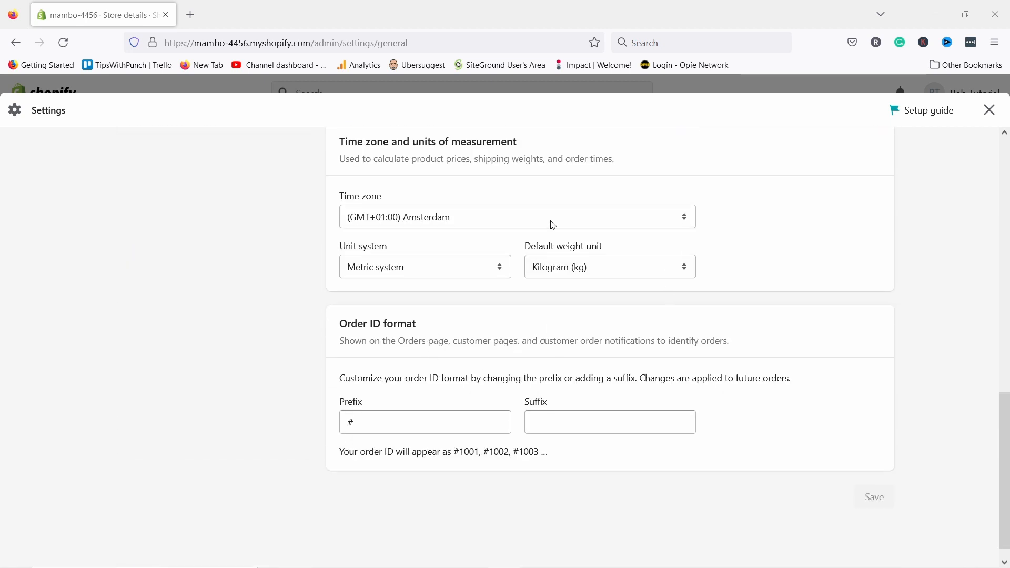
{"action": "scroll", "coordinate": [542, 226], "scroll_direction": "up", "scroll_amount": 11}
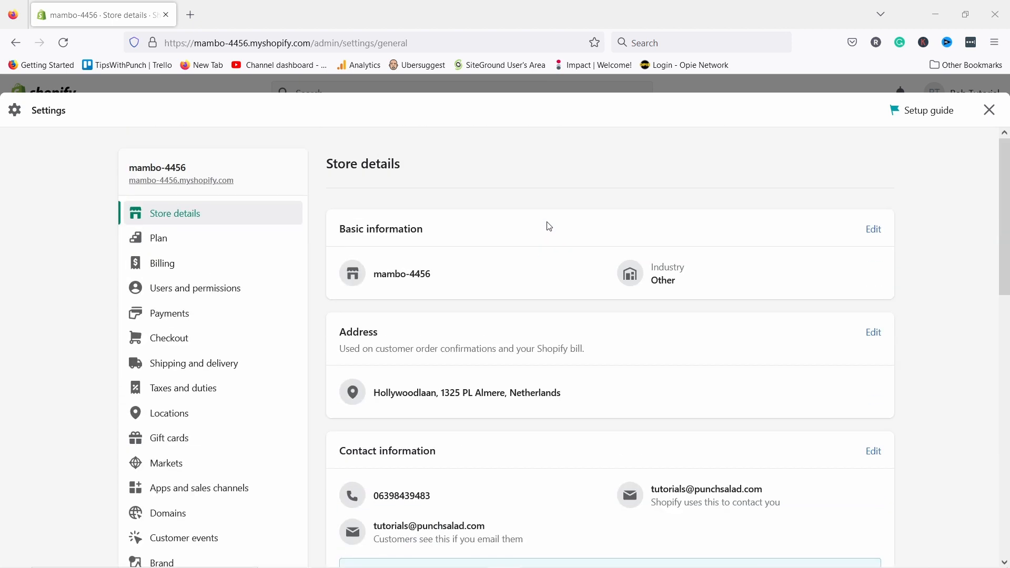
- Open the Shopify Payments activation form, review the business information it requires, and return to the payment settings
{"action": "left_click", "coordinate": [171, 318]}
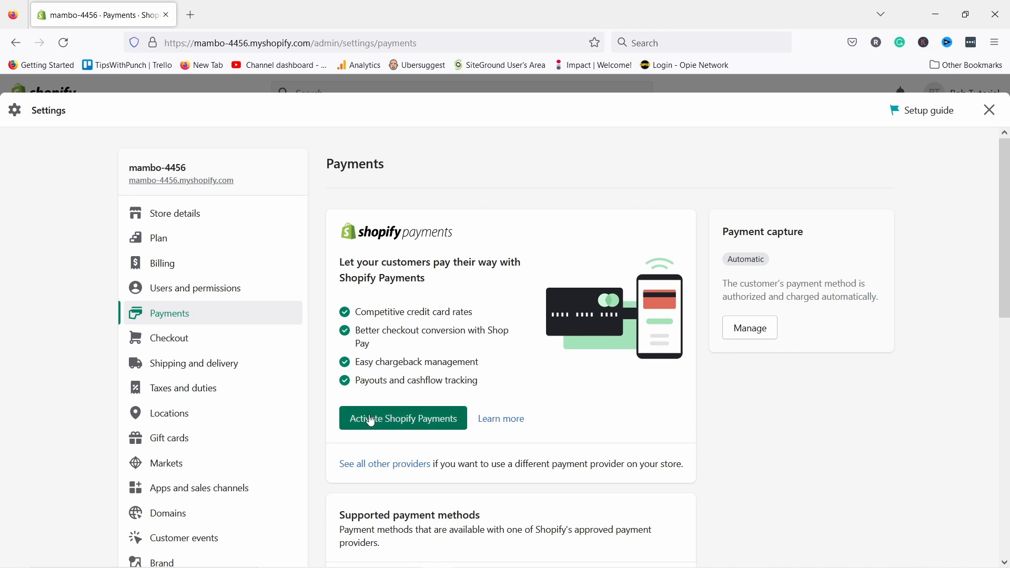
{"action": "left_click", "coordinate": [385, 427]}
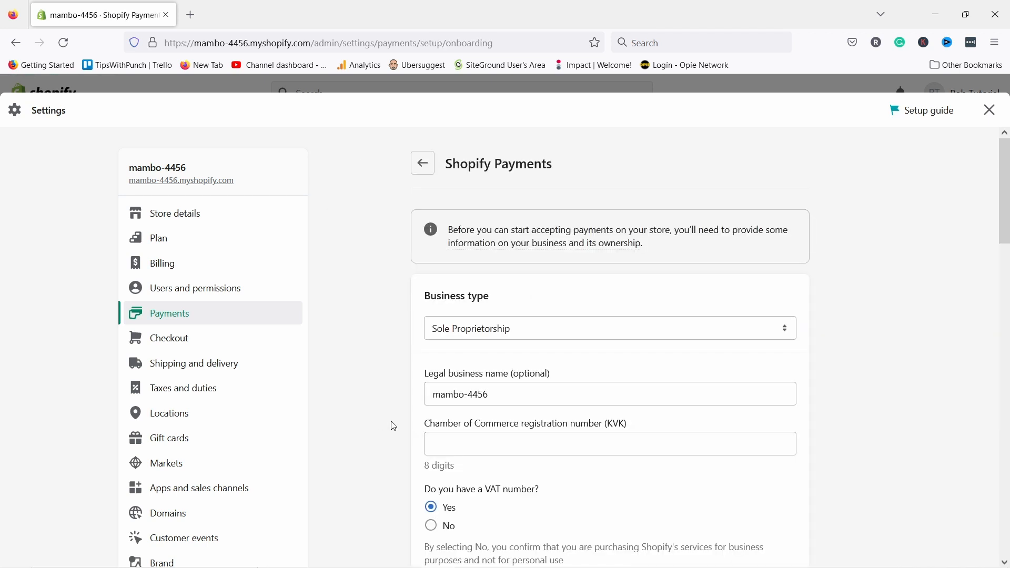
{"action": "scroll", "coordinate": [393, 426], "scroll_direction": "down", "scroll_amount": 5}
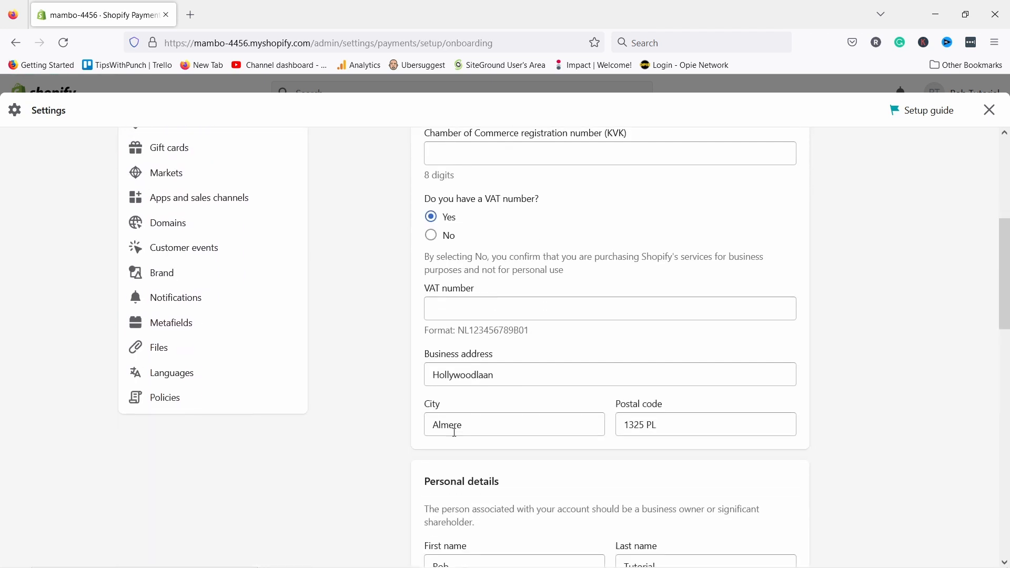
{"action": "scroll", "coordinate": [516, 278], "scroll_direction": "up", "scroll_amount": 5}
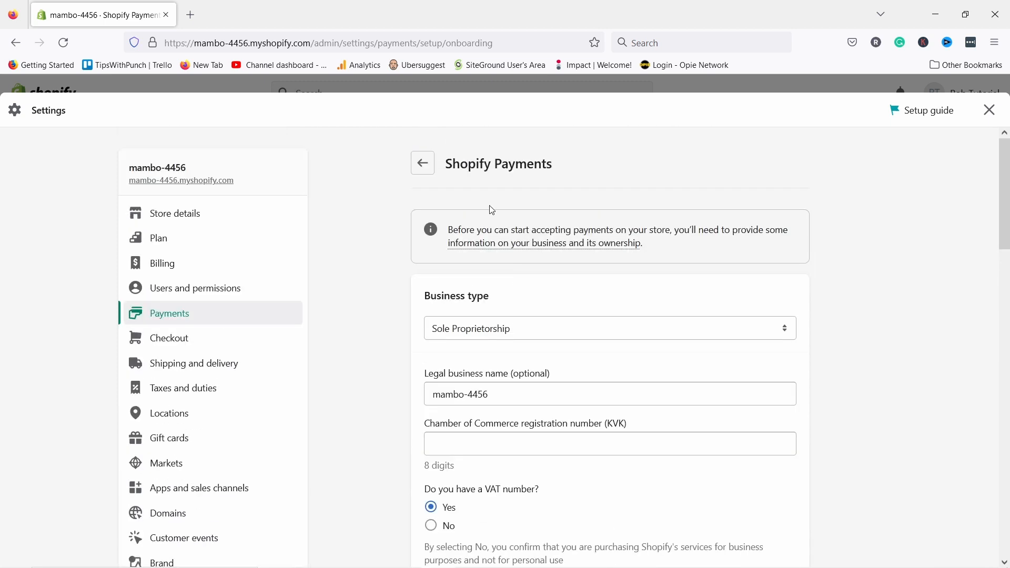
{"action": "left_click", "coordinate": [423, 164]}
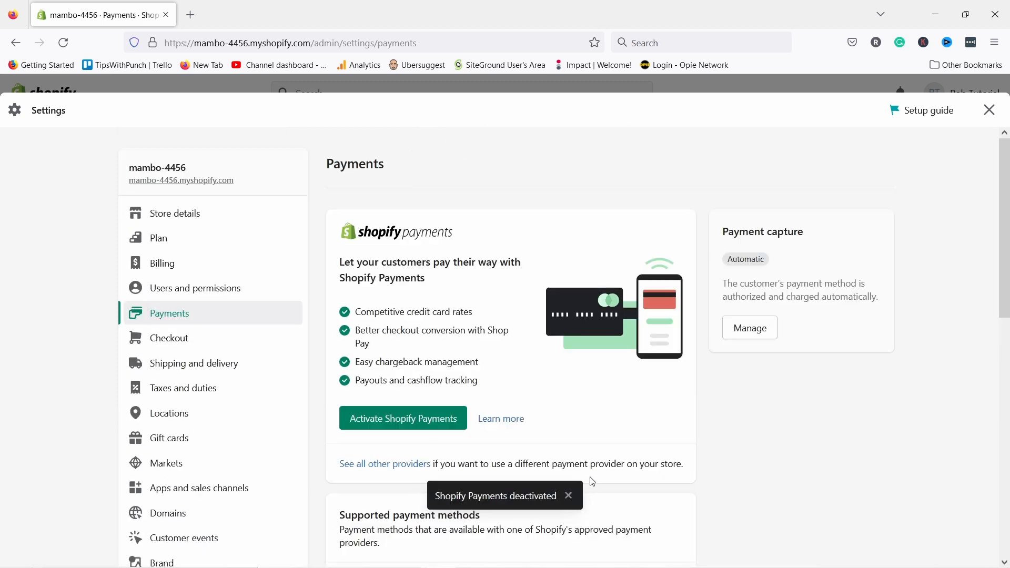
- Review the supported payment methods and the list of third-party payment providers, and return to the payment settings
{"action": "scroll", "coordinate": [505, 254], "scroll_direction": "down", "scroll_amount": 4}
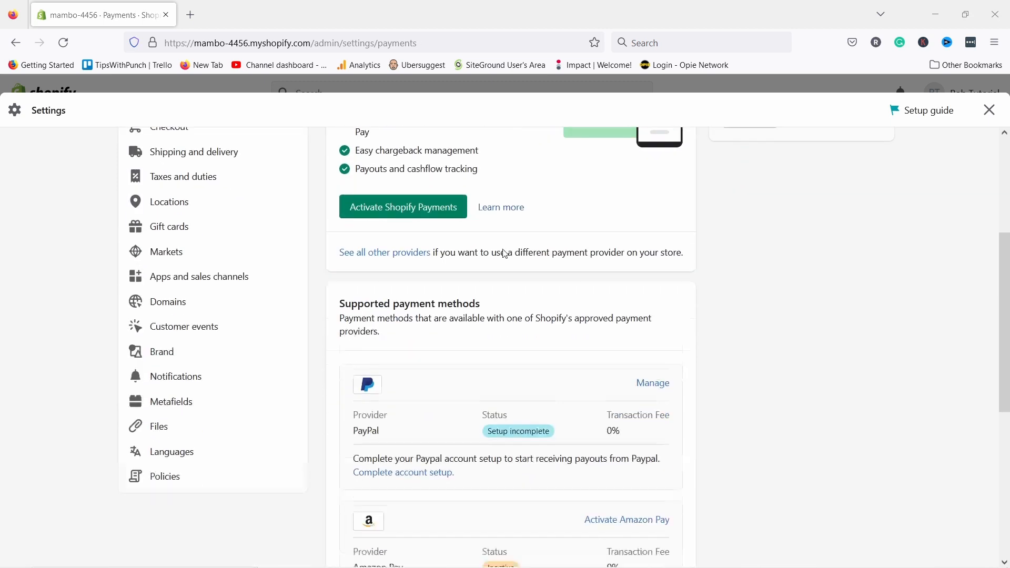
{"action": "scroll", "coordinate": [505, 254], "scroll_direction": "down", "scroll_amount": 2}
{"action": "left_click", "coordinate": [394, 176]}
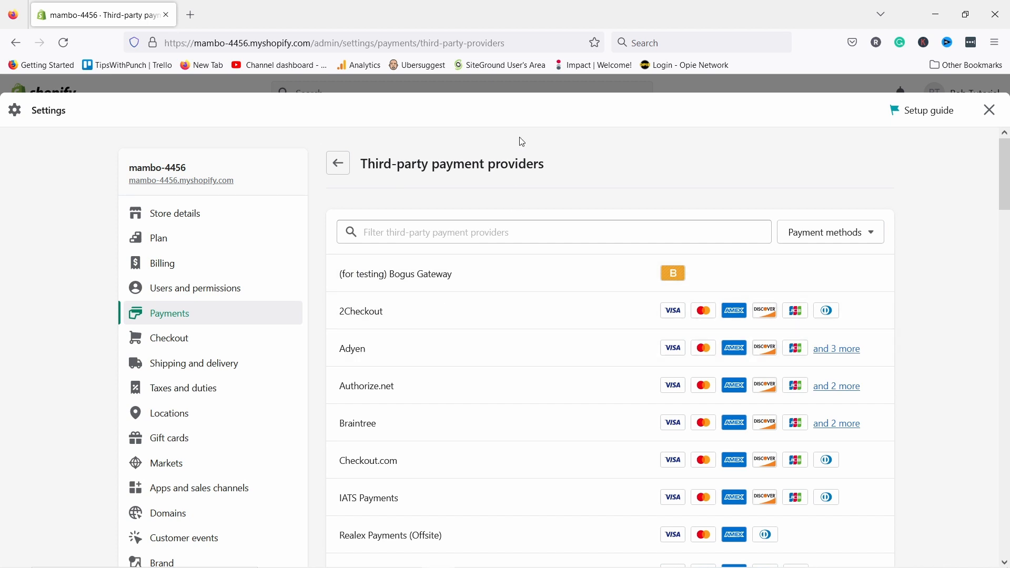
{"action": "left_click", "coordinate": [340, 163]}
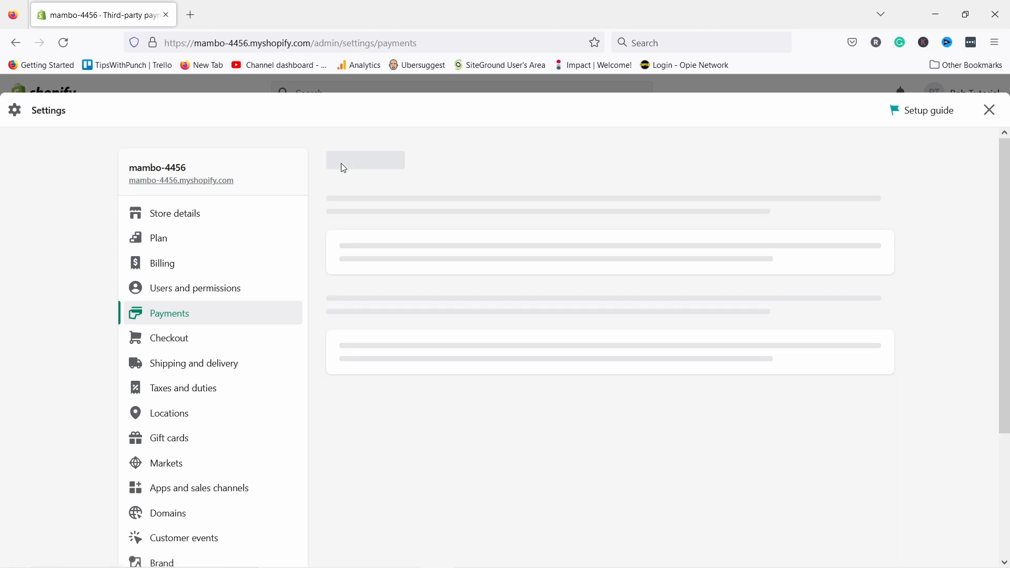
- Review the PayPal Express Checkout details under the supported payment methods and return to the payment settings
{"action": "scroll", "coordinate": [447, 273], "scroll_direction": "down", "scroll_amount": 4}
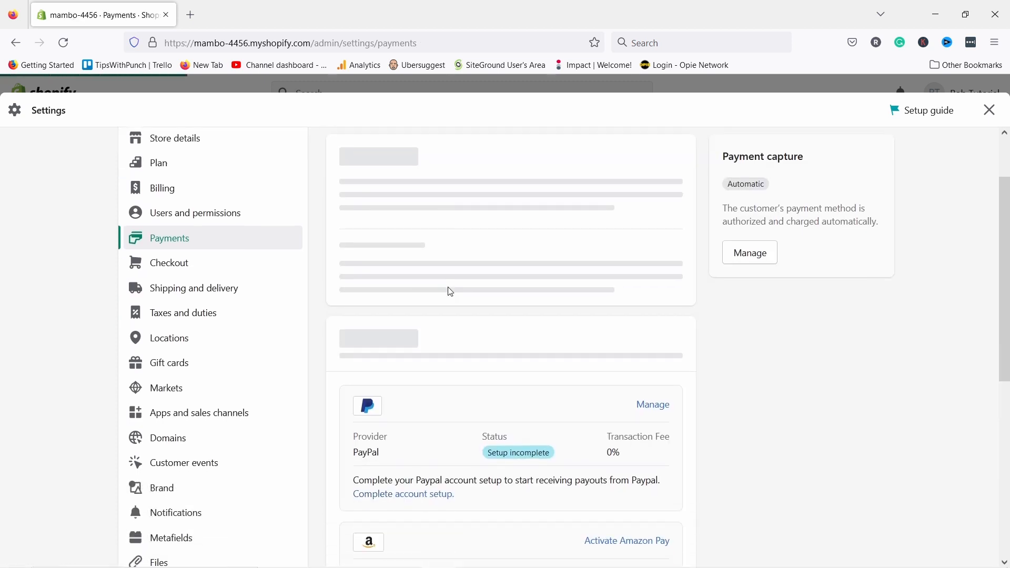
{"action": "scroll", "coordinate": [440, 311], "scroll_direction": "down", "scroll_amount": 1}
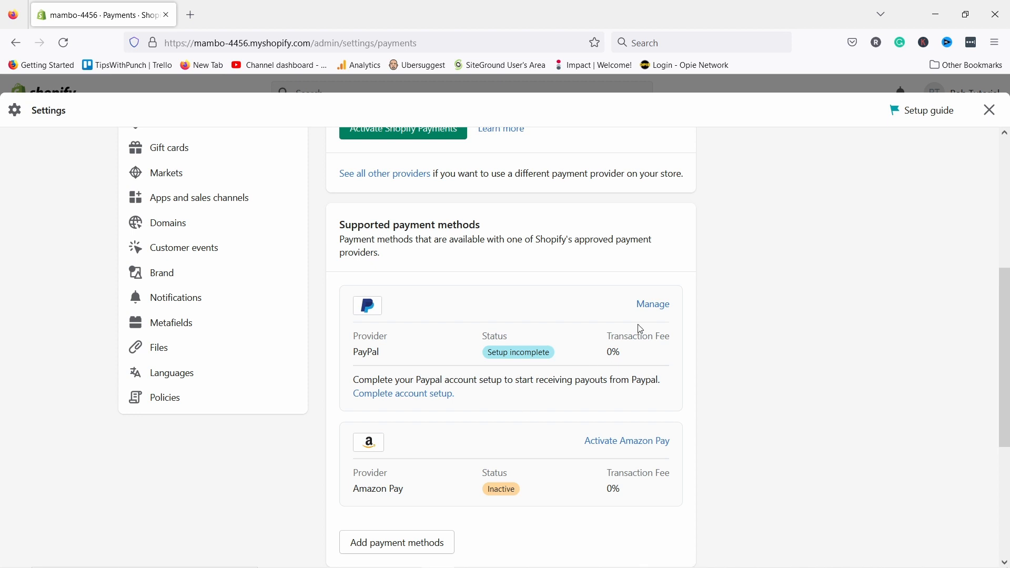
{"action": "left_click", "coordinate": [648, 309]}
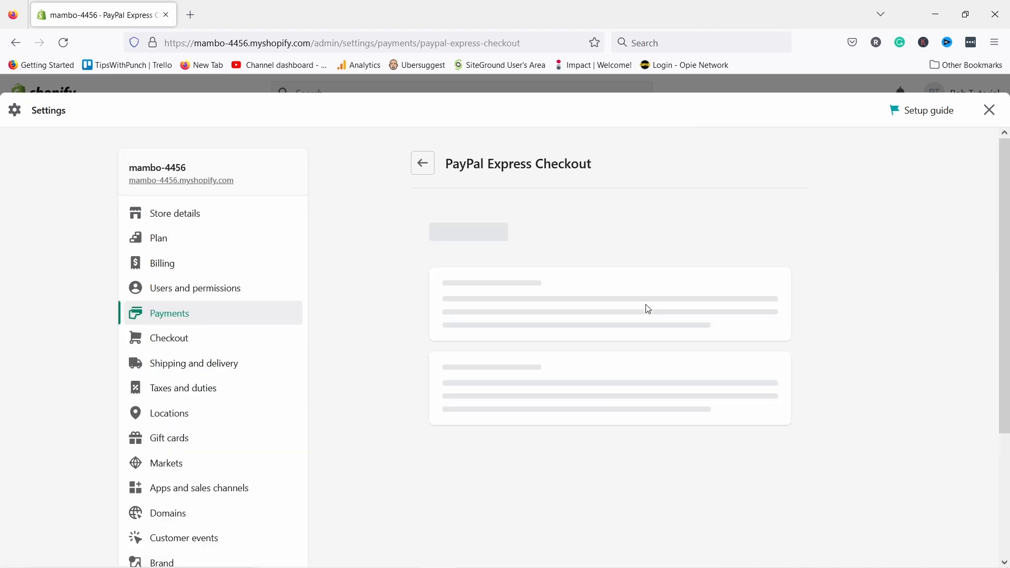
{"action": "scroll", "coordinate": [649, 306], "scroll_direction": "down", "scroll_amount": 2}
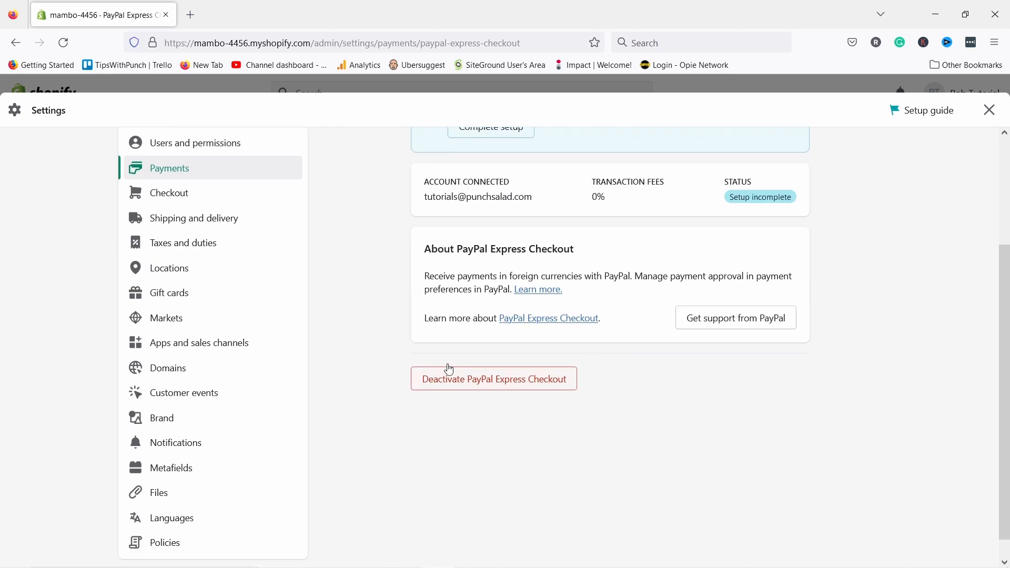
{"action": "scroll", "coordinate": [392, 288], "scroll_direction": "up", "scroll_amount": 3}
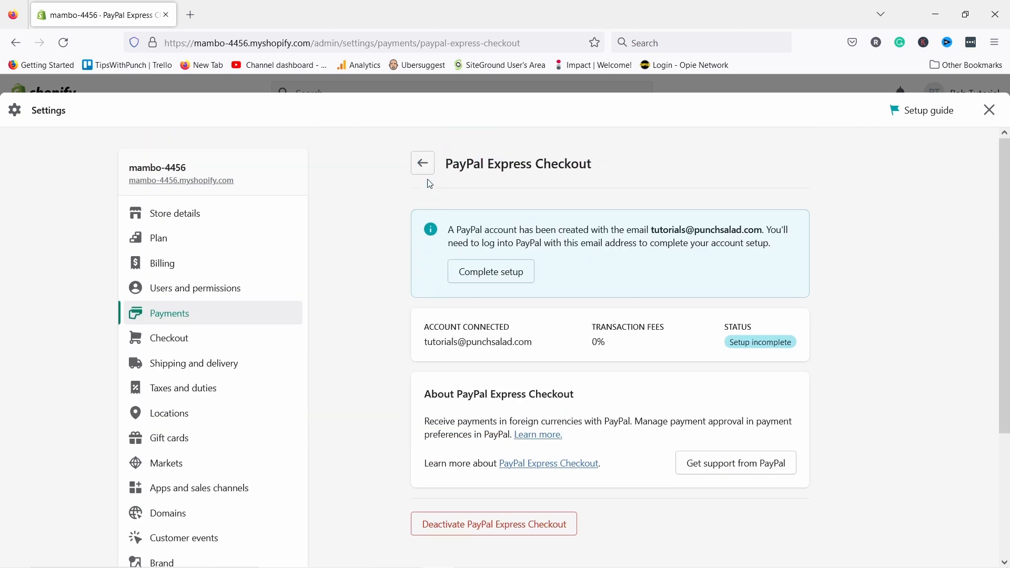
{"action": "left_click", "coordinate": [429, 164]}
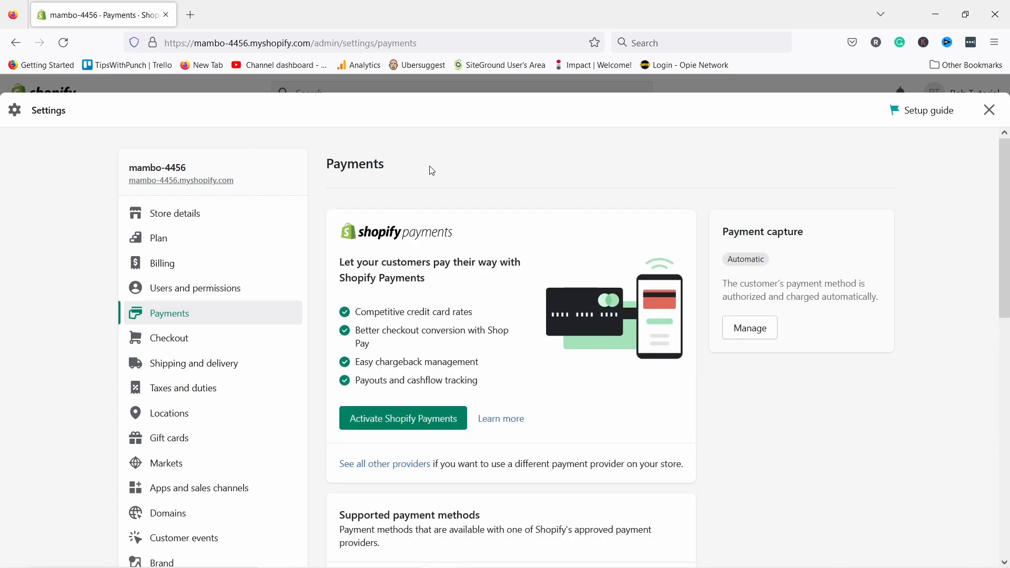
- Open the general shipping profile in the shipping and delivery settings and review its products and the rates of each zone
{"action": "left_click", "coordinate": [225, 371]}
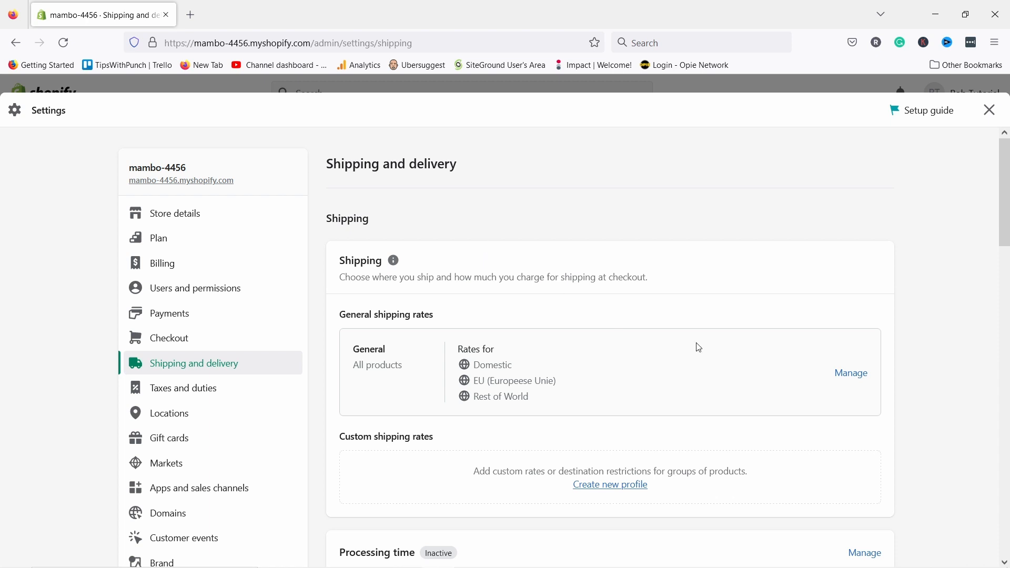
{"action": "left_click", "coordinate": [855, 375]}
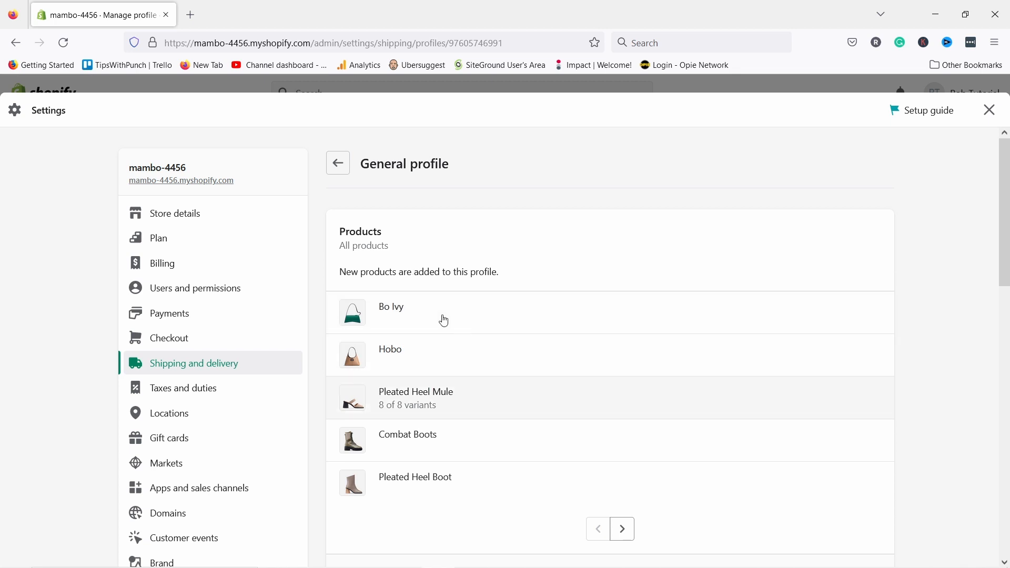
{"action": "scroll", "coordinate": [442, 337], "scroll_direction": "down", "scroll_amount": 10}
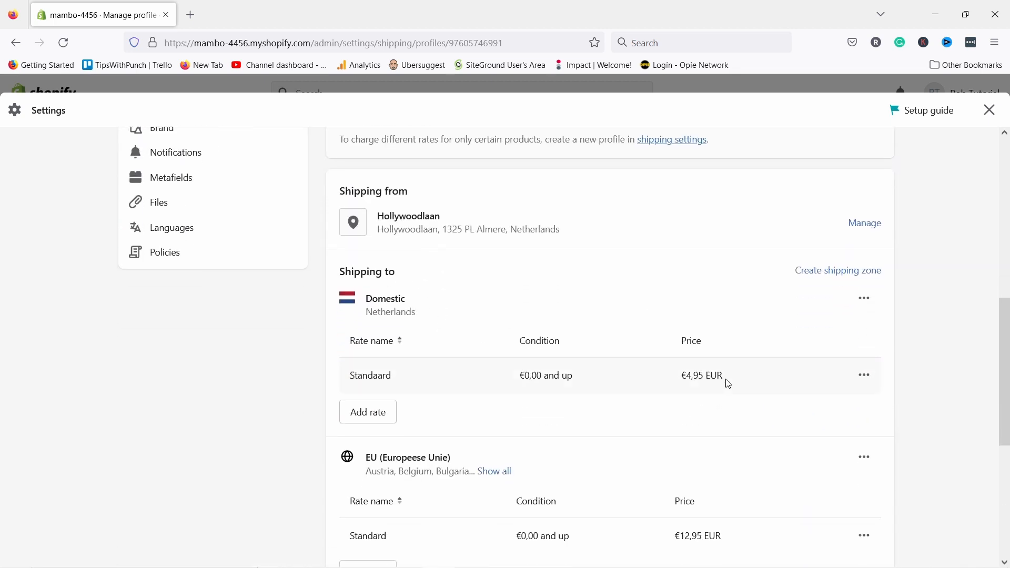
{"action": "left_click", "coordinate": [865, 375]}
{"action": "left_click", "coordinate": [866, 377]}
{"action": "scroll", "coordinate": [611, 334], "scroll_direction": "down", "scroll_amount": 4}
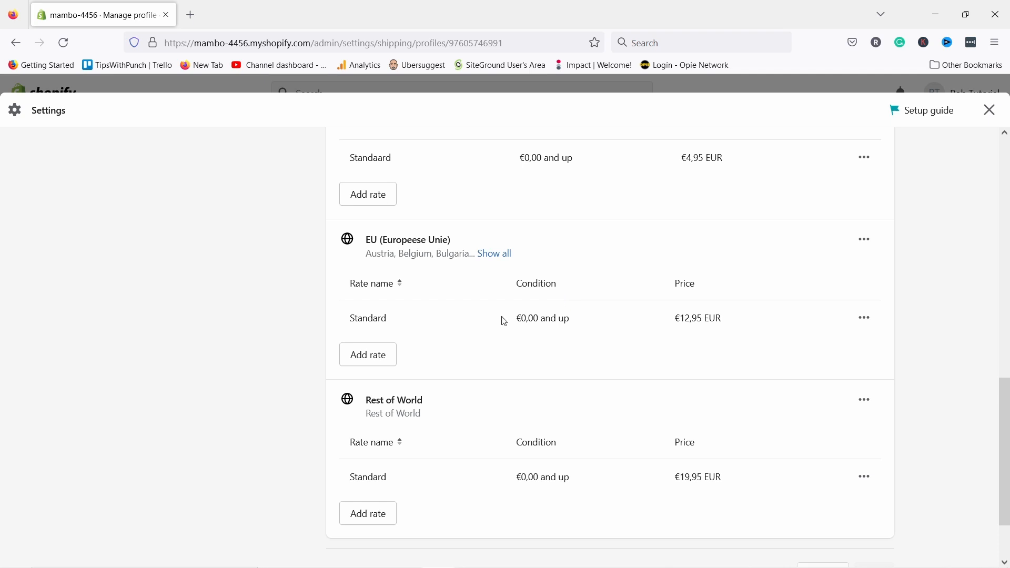
- Open the EU (Europeese Unie) shipping zone to check its name and country list, close it, and leave the settings
{"action": "left_click", "coordinate": [864, 247]}
{"action": "left_click", "coordinate": [860, 277]}
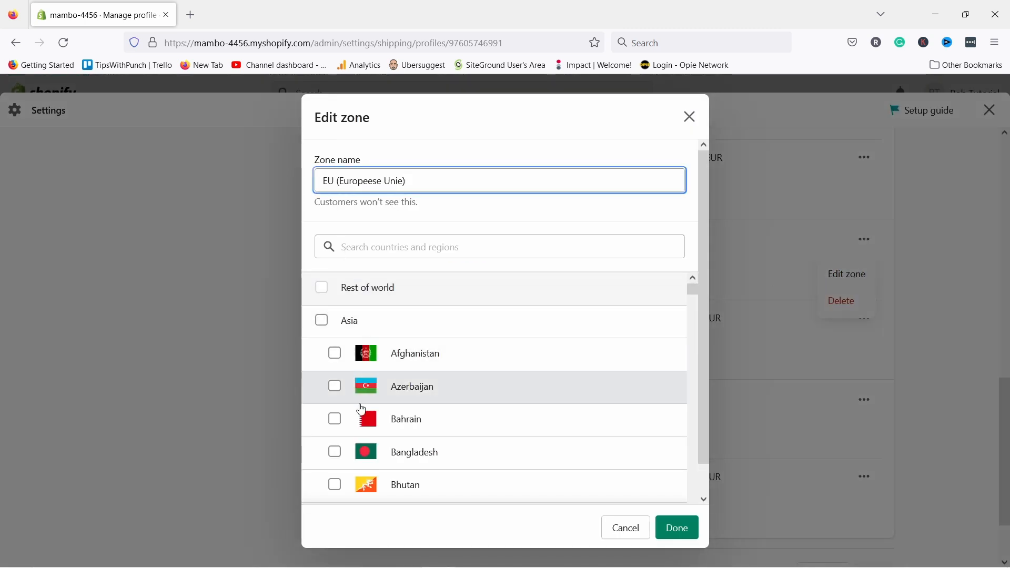
{"action": "left_click", "coordinate": [684, 530]}
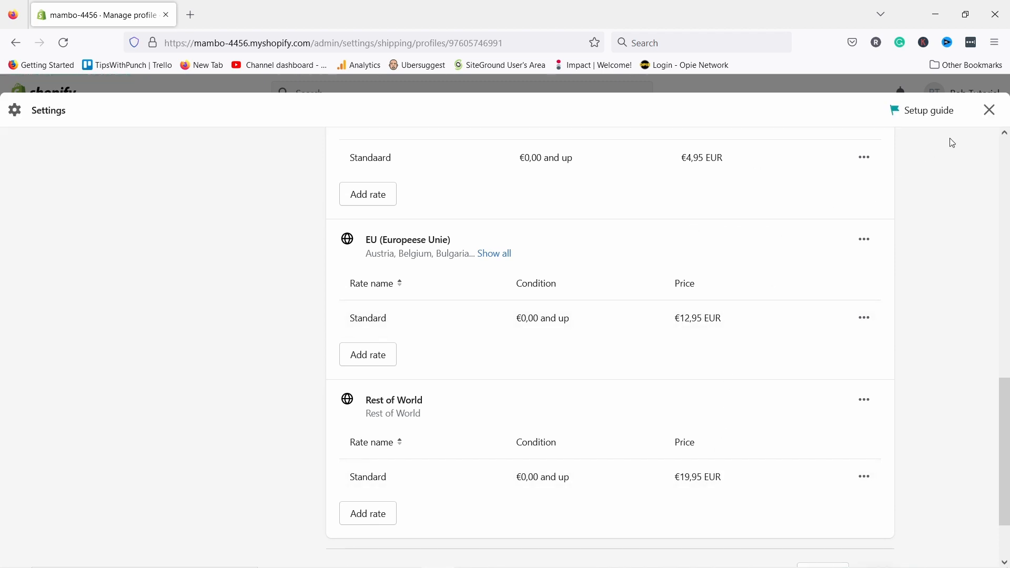
{"action": "left_click", "coordinate": [990, 110]}
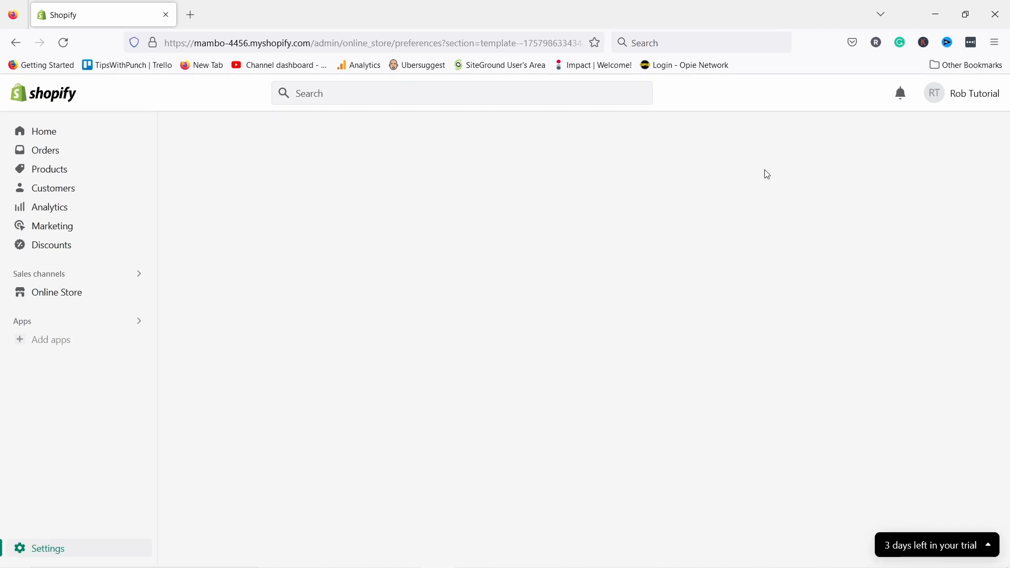
- Open the United Kingdom entry in the taxes and duties settings and review its VAT collection and tax override options
{"action": "left_click", "coordinate": [51, 549]}
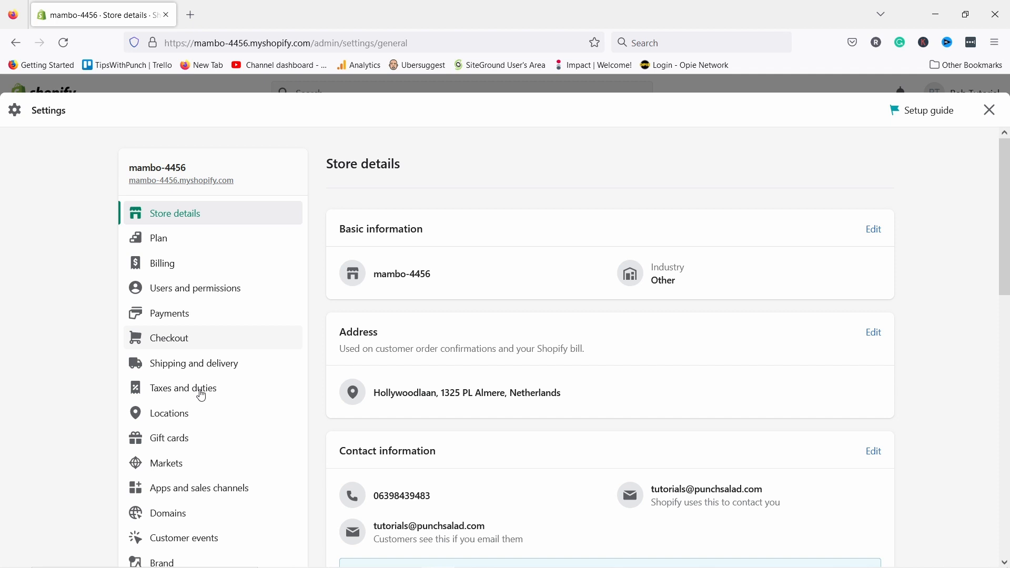
{"action": "left_click", "coordinate": [201, 399]}
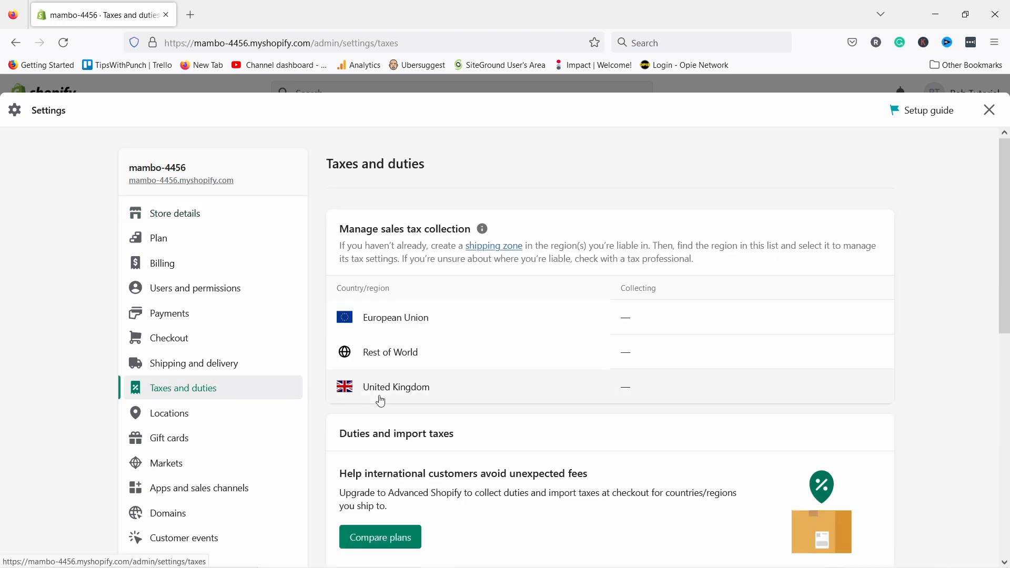
{"action": "left_click", "coordinate": [478, 395]}
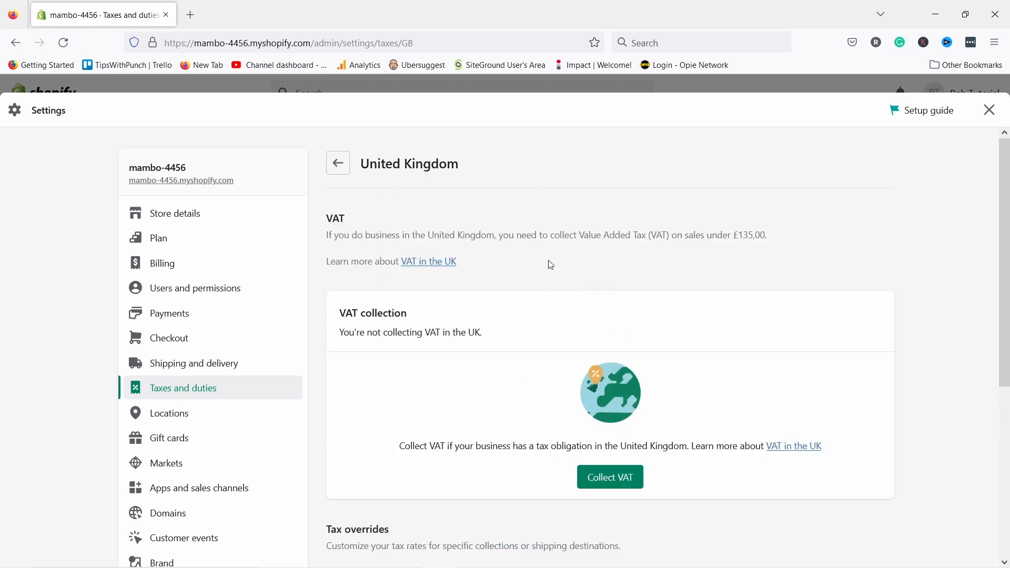
{"action": "scroll", "coordinate": [557, 268], "scroll_direction": "down", "scroll_amount": 3}
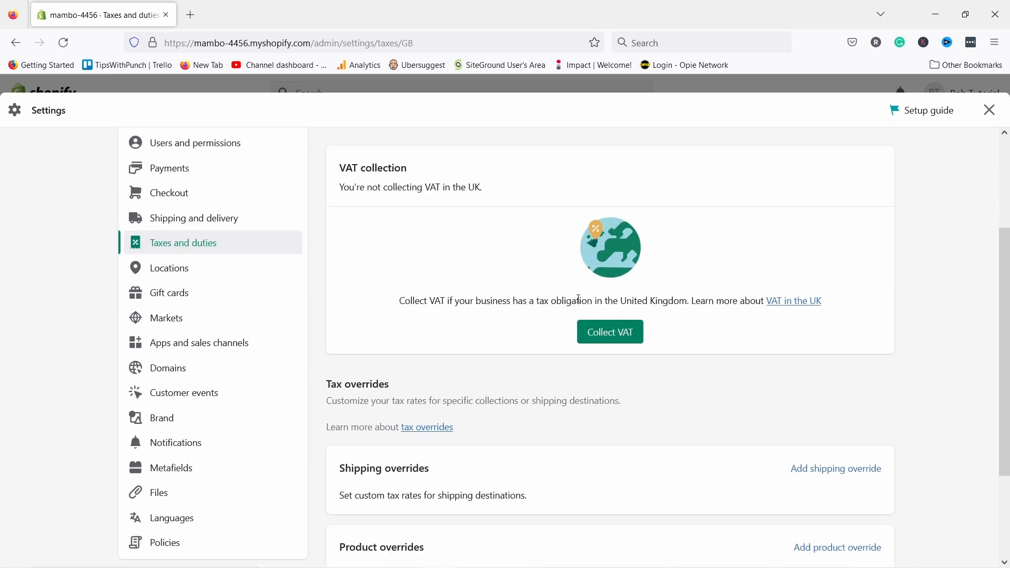
{"action": "scroll", "coordinate": [568, 312], "scroll_direction": "down", "scroll_amount": 2}
{"action": "scroll", "coordinate": [566, 311], "scroll_direction": "up", "scroll_amount": 4}
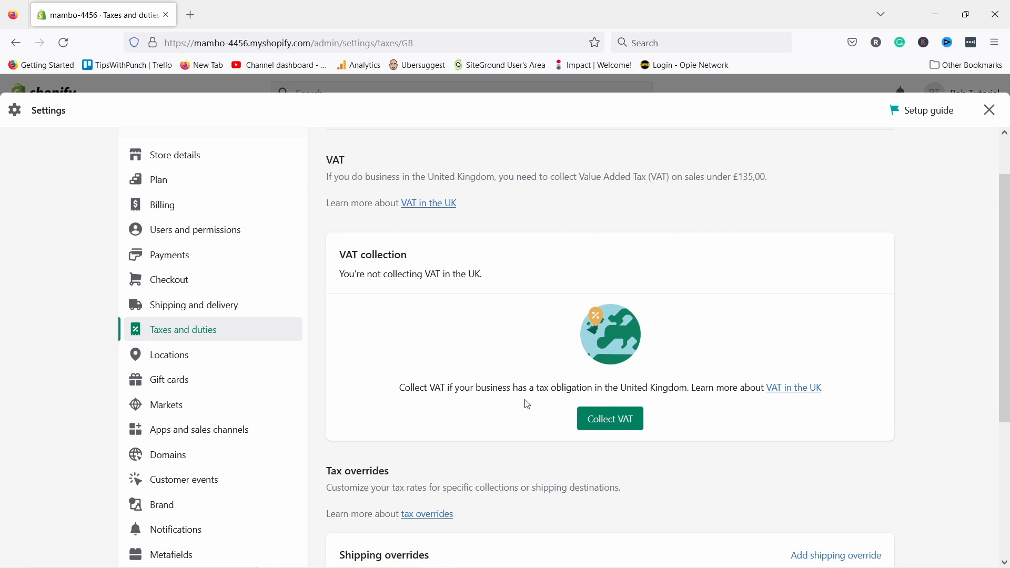
- Open the store's policies settings and create the refund policy from the template
{"action": "scroll", "coordinate": [278, 412], "scroll_direction": "down", "scroll_amount": 2}
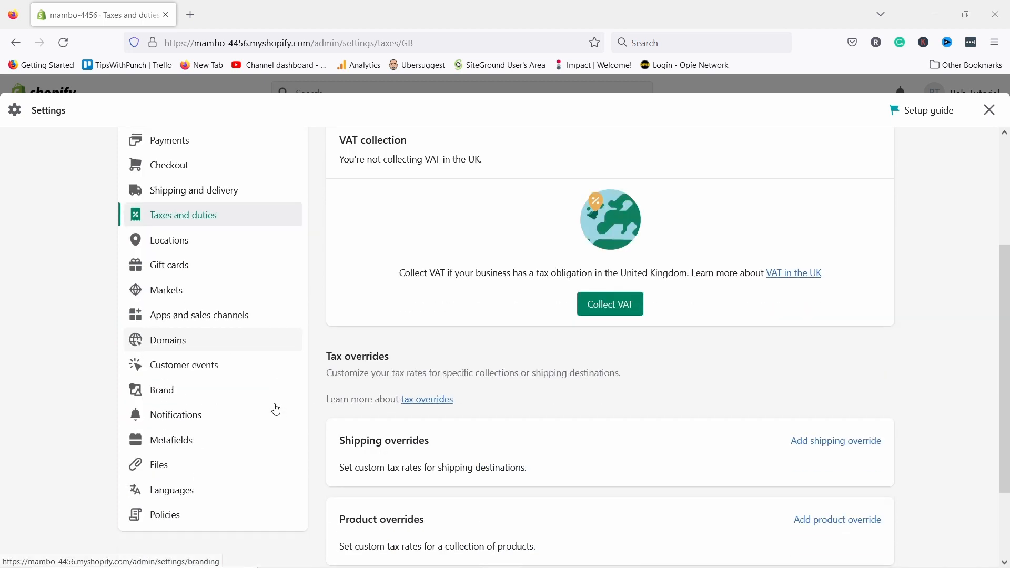
{"action": "scroll", "coordinate": [277, 410], "scroll_direction": "down", "scroll_amount": 2}
{"action": "left_click", "coordinate": [153, 415]}
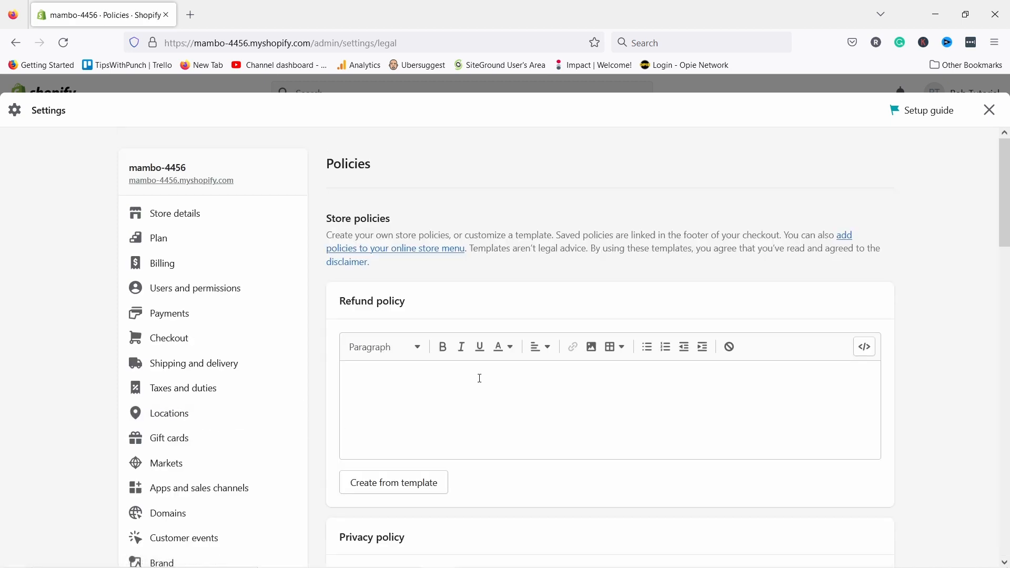
{"action": "left_click", "coordinate": [381, 491]}
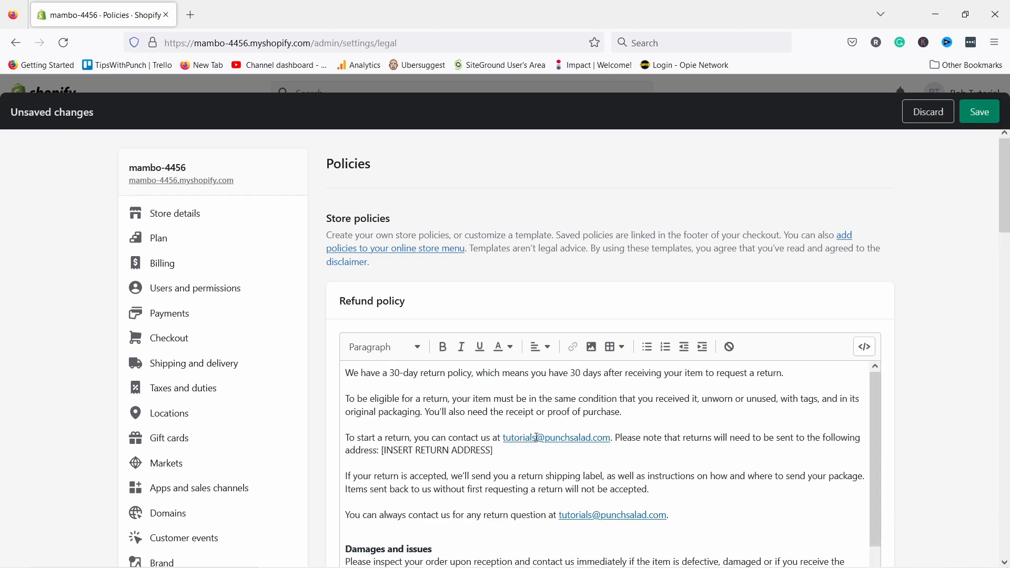
- Review the refund policy text, including the return address placeholder, and save the store policies
{"action": "scroll", "coordinate": [537, 438], "scroll_direction": "down", "scroll_amount": 3}
{"action": "scroll", "coordinate": [536, 438], "scroll_direction": "up", "scroll_amount": 3}
{"action": "scroll", "coordinate": [919, 385], "scroll_direction": "down", "scroll_amount": 3}
{"action": "left_click_drag", "start_coordinate": [879, 302], "coordinate": [510, 268]}
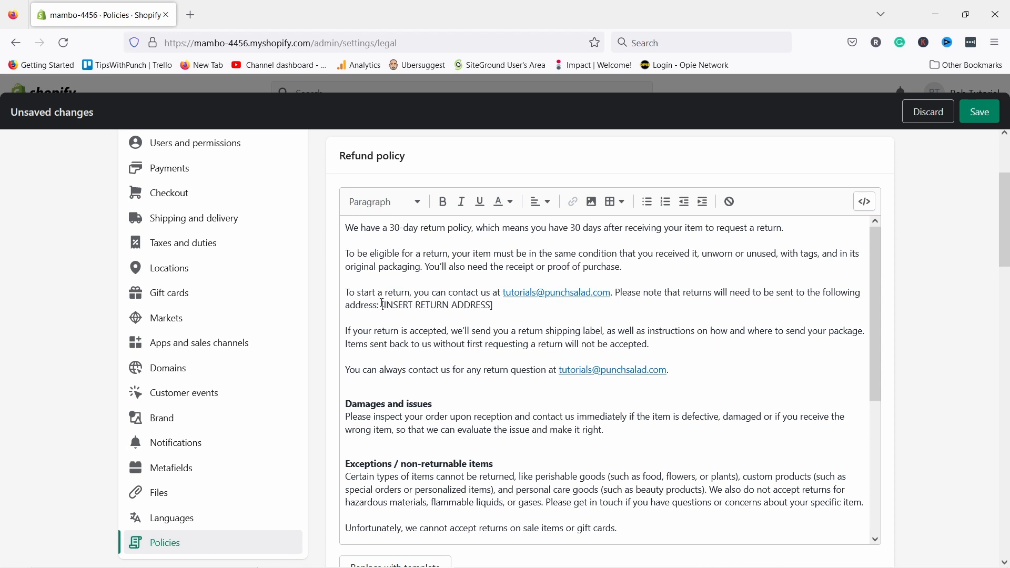
{"action": "left_click_drag", "start_coordinate": [382, 304], "coordinate": [496, 306]}
{"action": "left_click", "coordinate": [486, 325]}
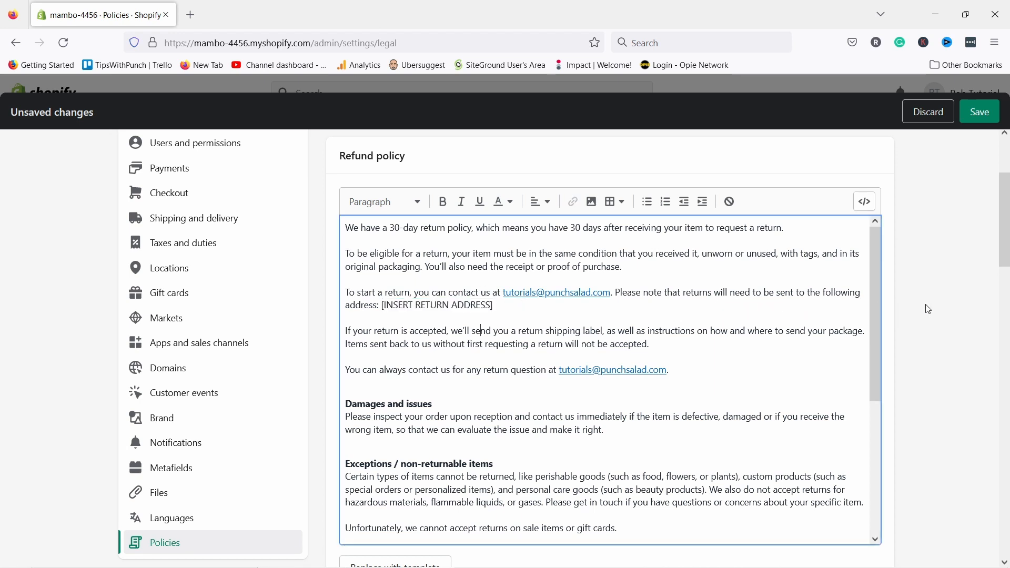
{"action": "scroll", "coordinate": [928, 309], "scroll_direction": "down", "scroll_amount": 1}
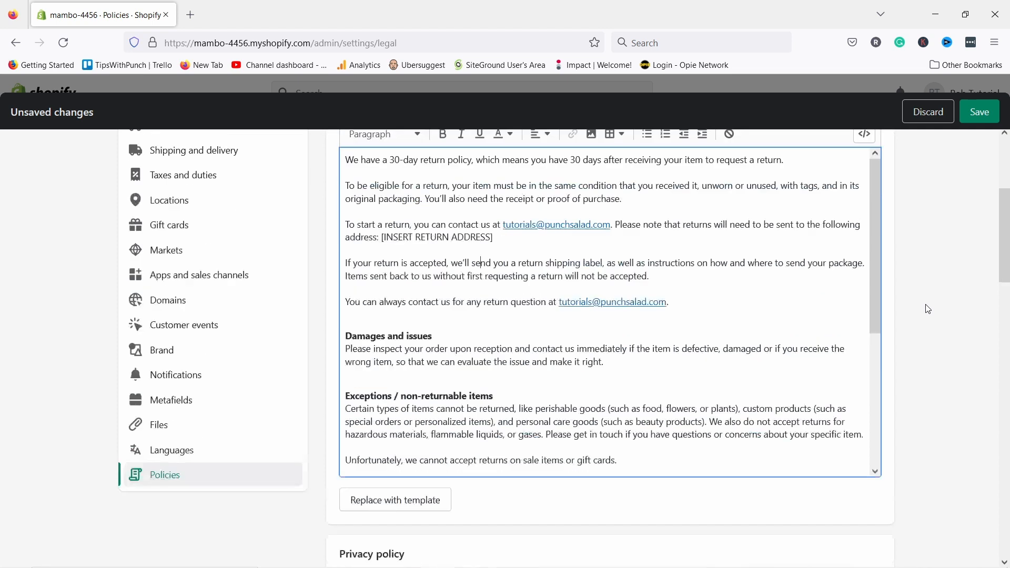
{"action": "scroll", "coordinate": [667, 287], "scroll_direction": "up", "scroll_amount": 3}
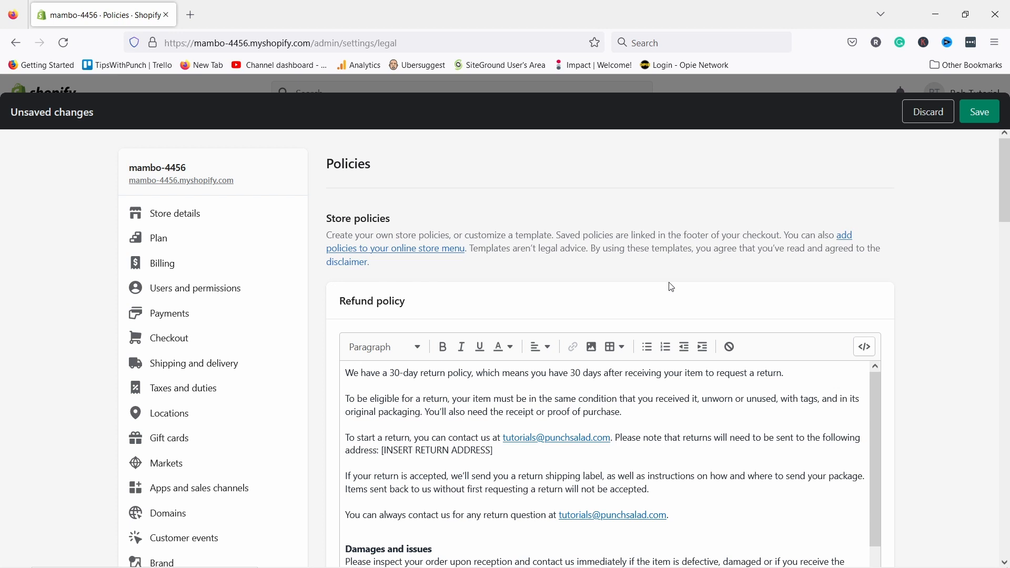
{"action": "left_click", "coordinate": [986, 112]}
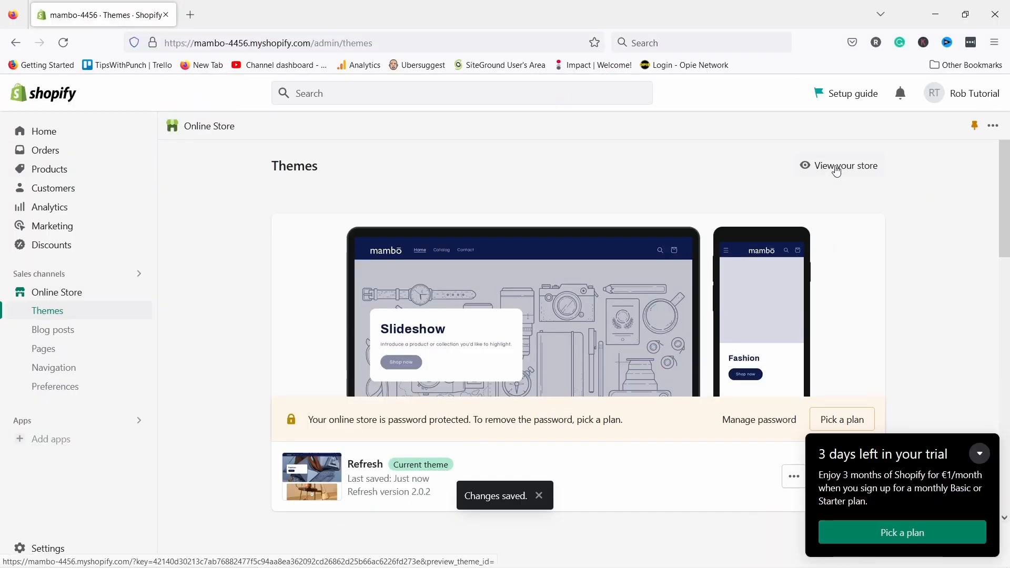
- View the live online store from the Themes page, inspect its web address, and close the preview
{"action": "left_click", "coordinate": [835, 166]}
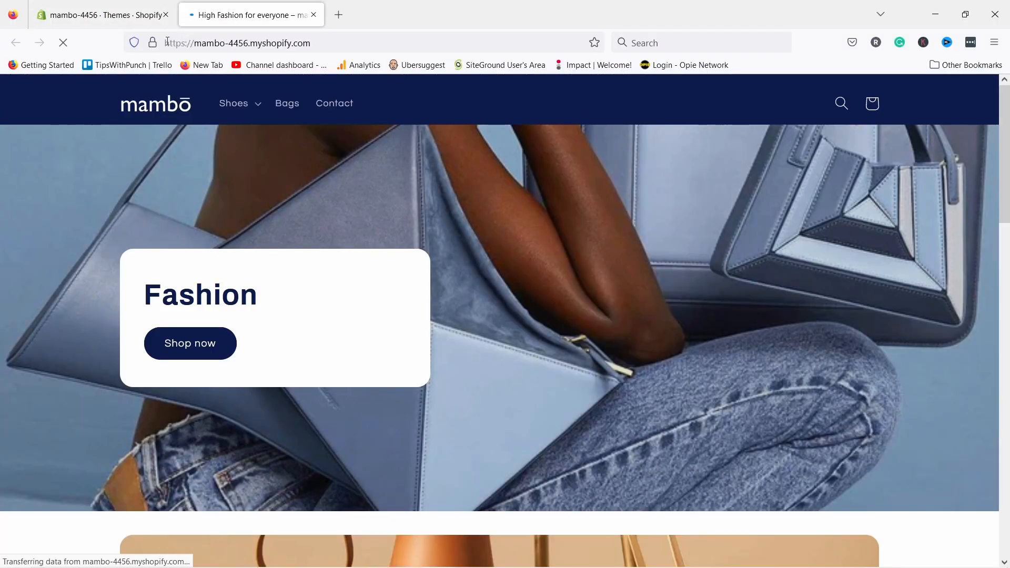
{"action": "left_click", "coordinate": [350, 47]}
{"action": "left_click", "coordinate": [350, 47]}
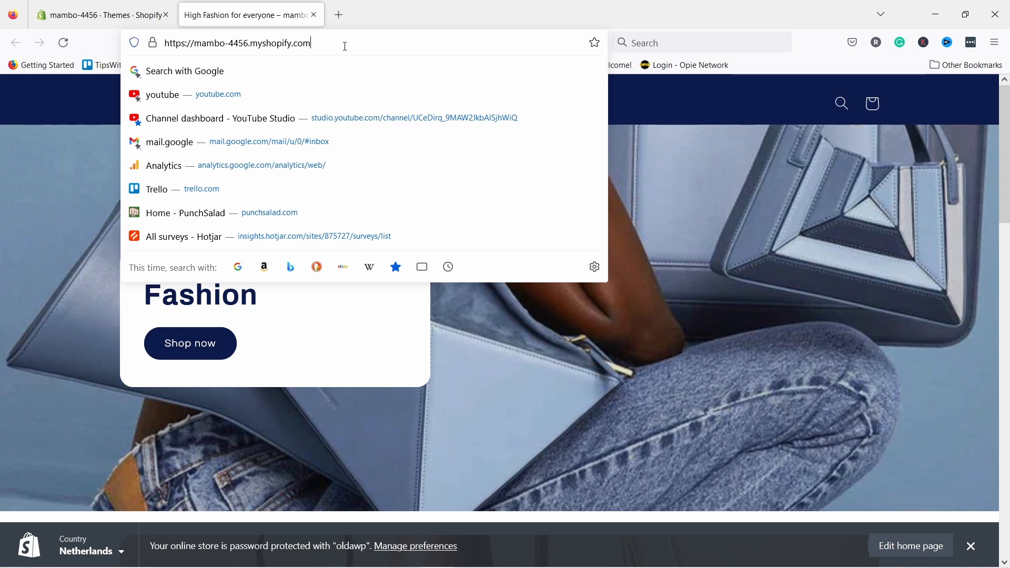
{"action": "left_click", "coordinate": [314, 15]}
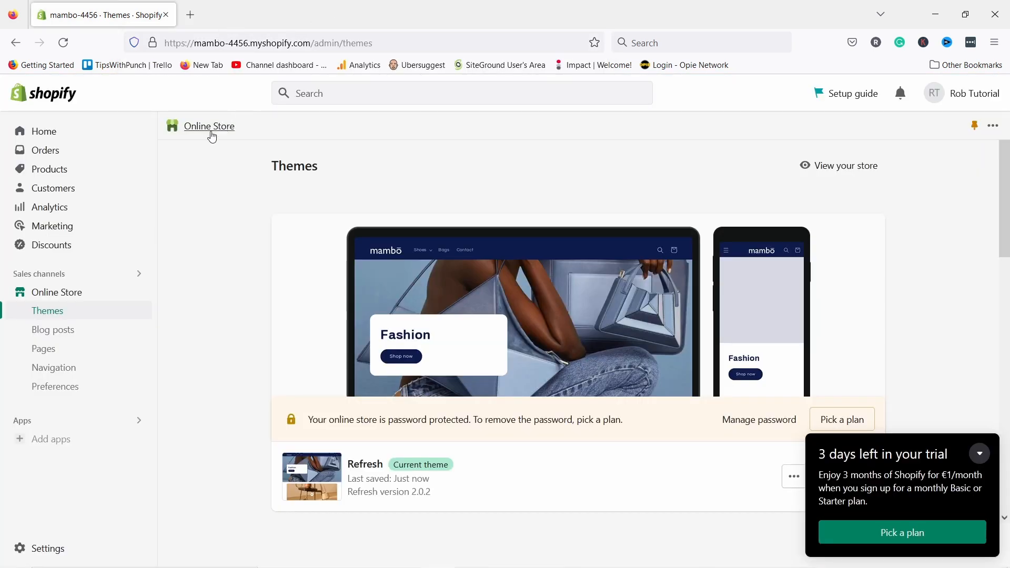
- Open the store's domain settings and start buying a new domain
{"action": "left_click", "coordinate": [42, 555]}
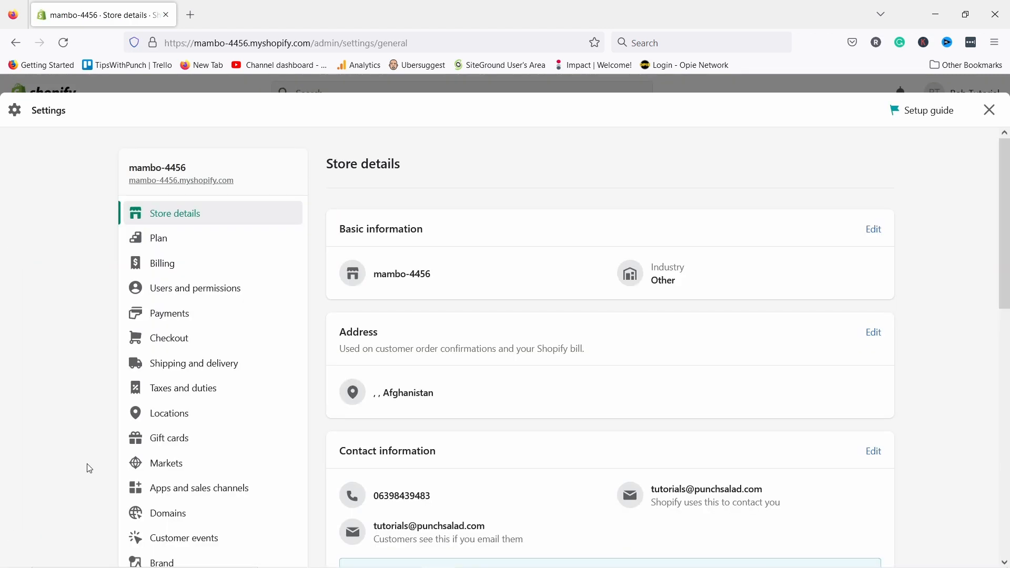
{"action": "scroll", "coordinate": [199, 343], "scroll_direction": "down", "scroll_amount": 3}
{"action": "left_click", "coordinate": [187, 368]}
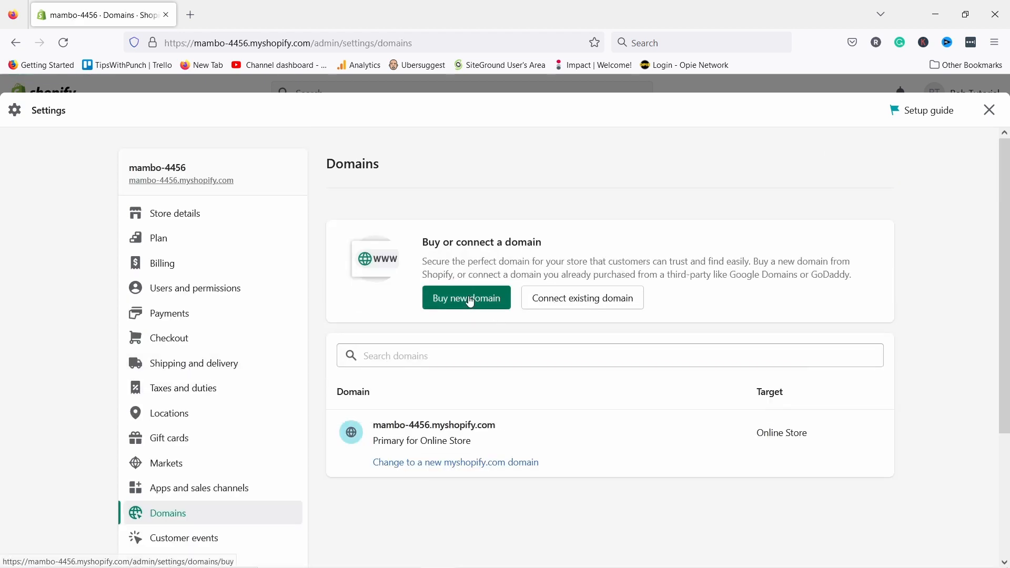
{"action": "left_click", "coordinate": [471, 303]}
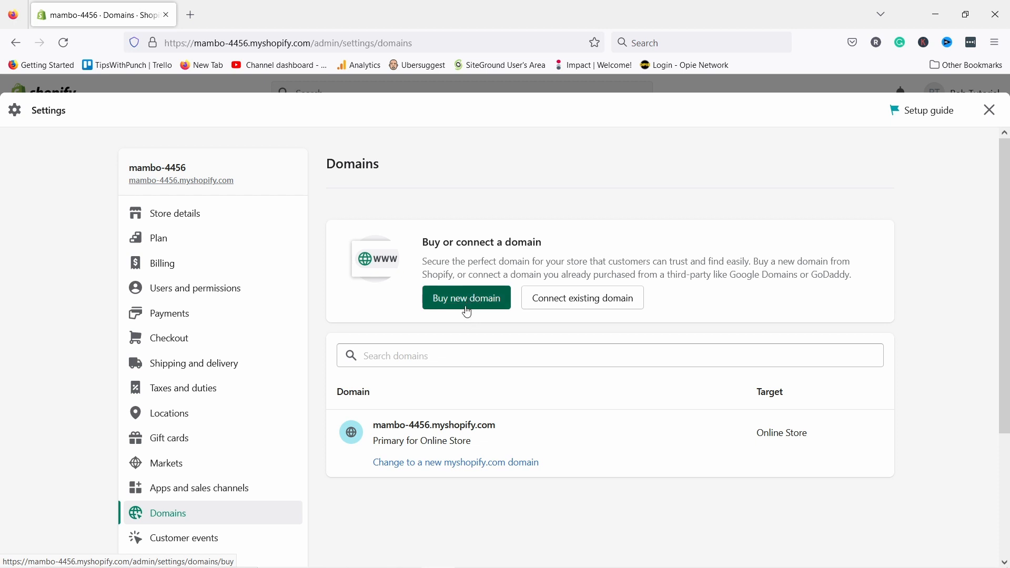
{"action": "left_click", "coordinate": [468, 301]}
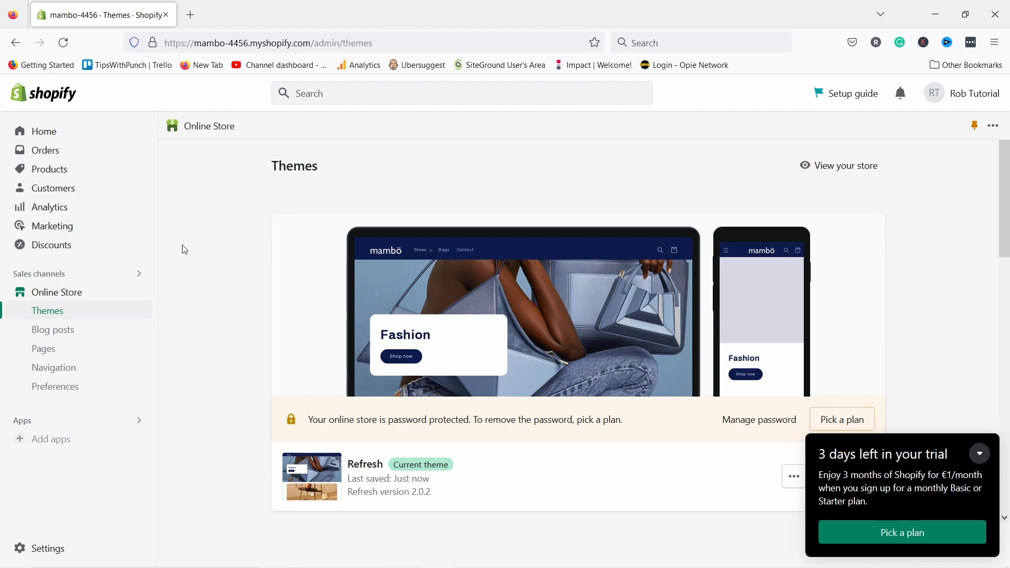
- Open the store's plan settings, compare the available plans, and choose the Basic plan with monthly pricing
{"action": "left_click", "coordinate": [43, 551]}
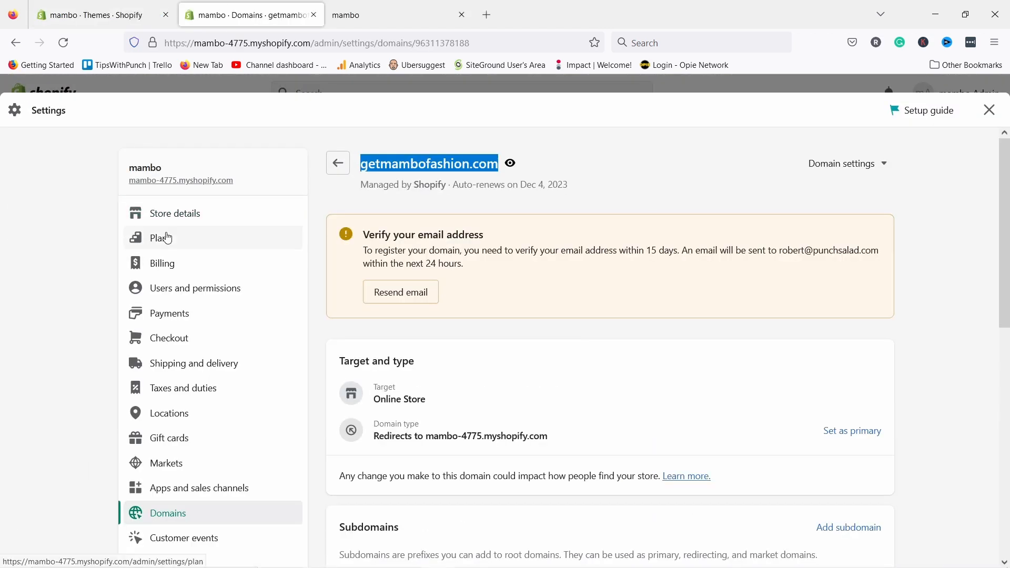
{"action": "left_click", "coordinate": [165, 238]}
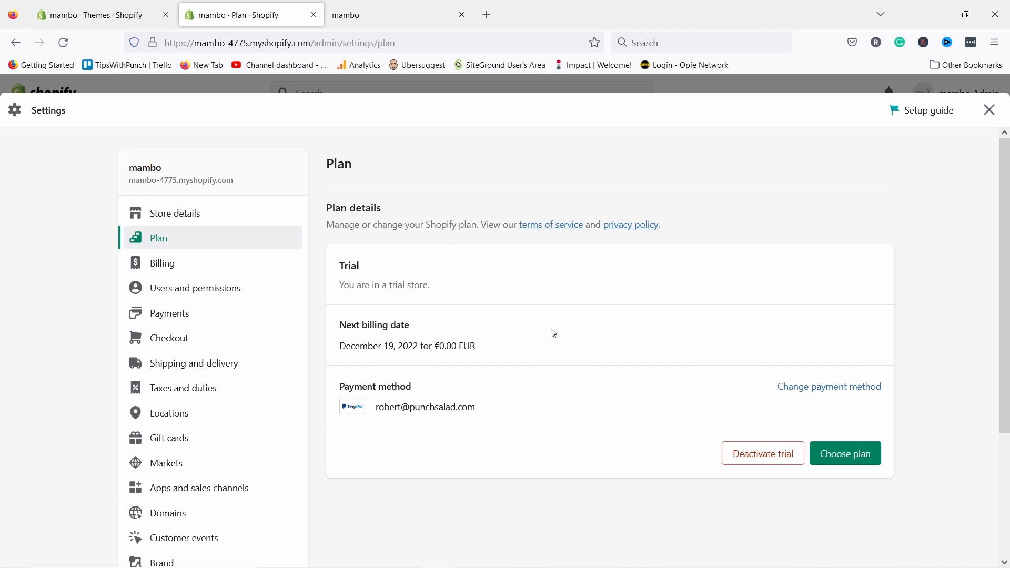
{"action": "left_click", "coordinate": [842, 464]}
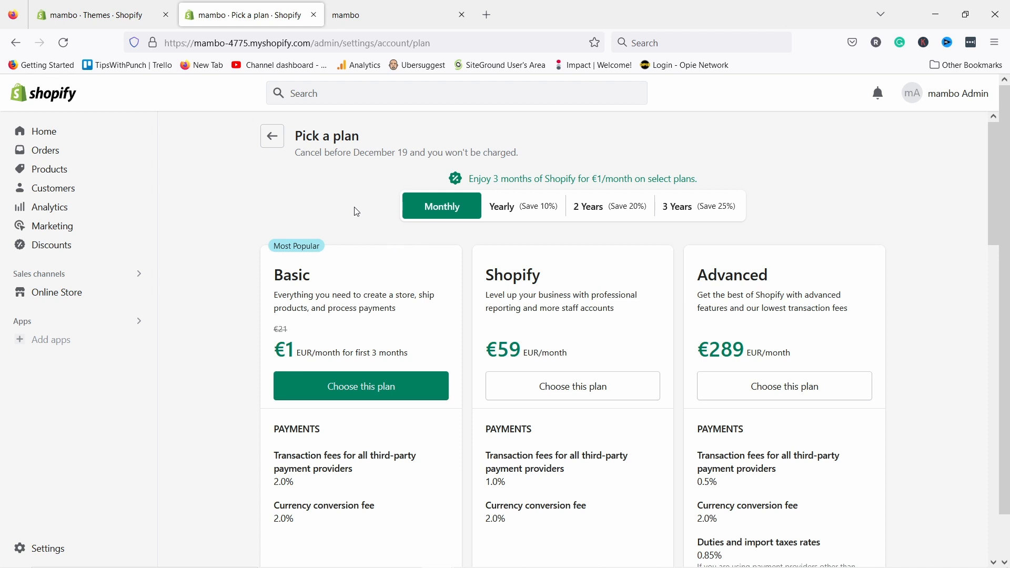
{"action": "scroll", "coordinate": [343, 214], "scroll_direction": "down", "scroll_amount": 2}
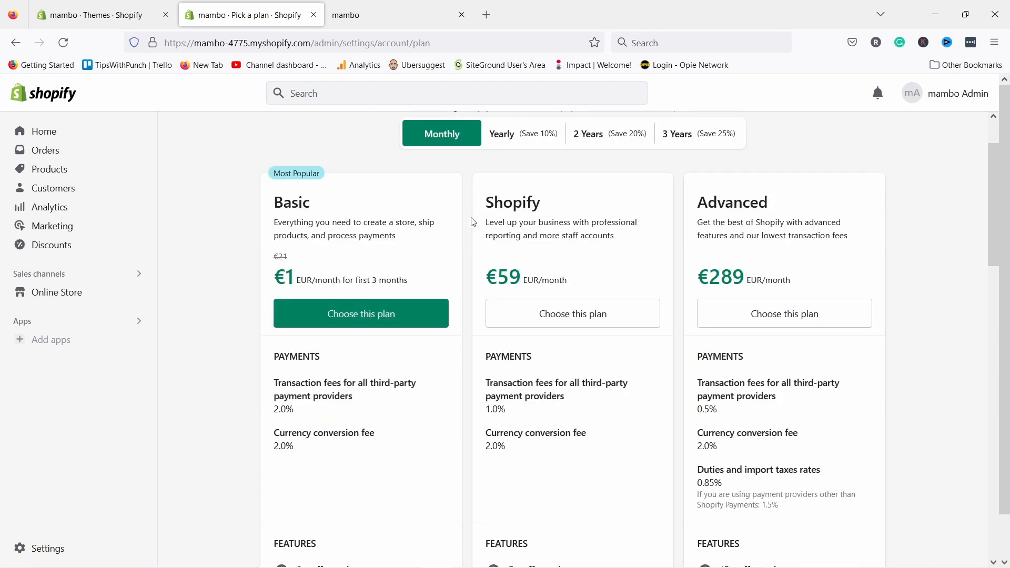
{"action": "left_click", "coordinate": [361, 316]}
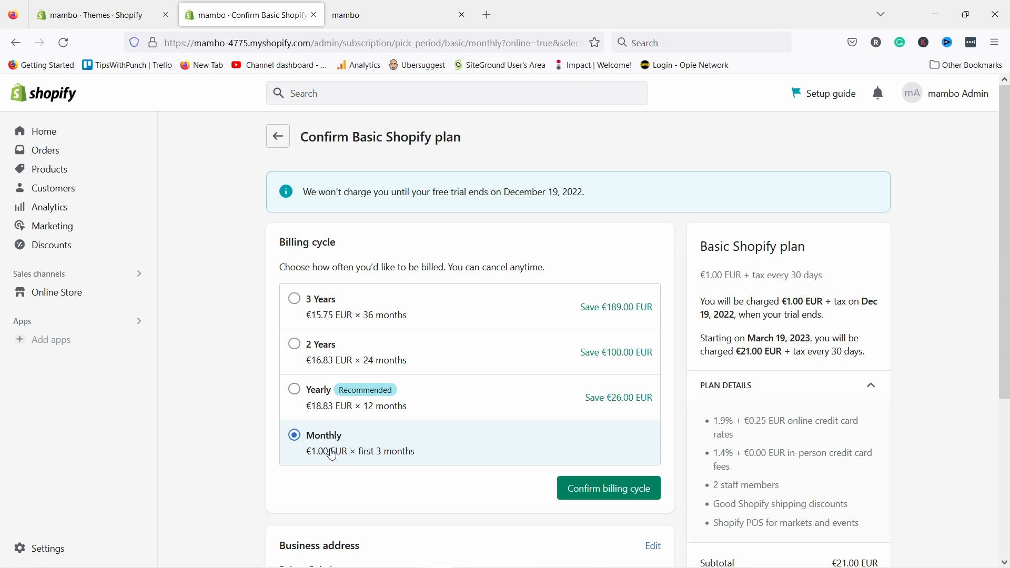
- Confirm the Monthly billing cycle for the Basic Shopify plan and start the plan
{"action": "left_click", "coordinate": [619, 493]}
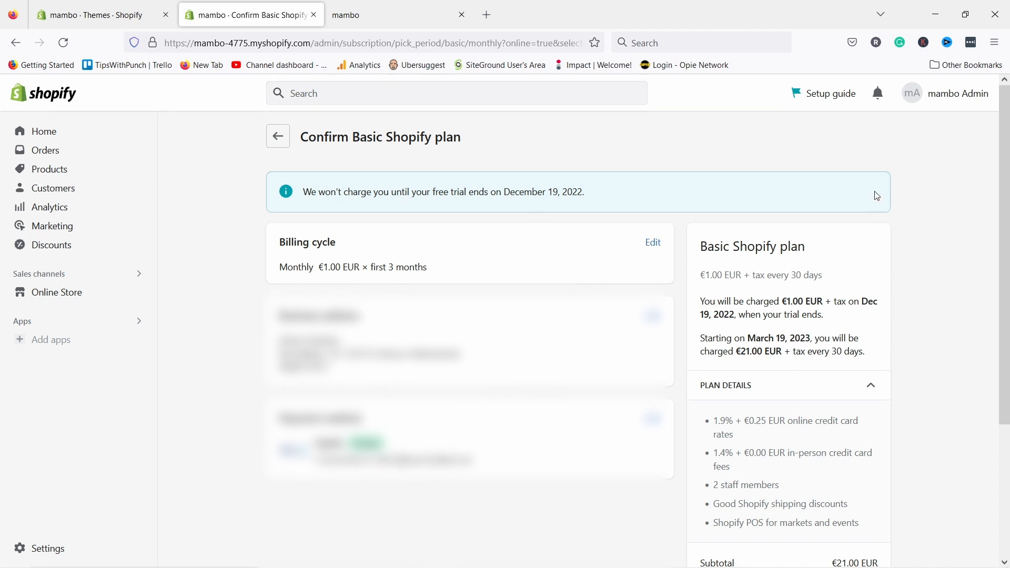
{"action": "scroll", "coordinate": [879, 182], "scroll_direction": "down", "scroll_amount": 3}
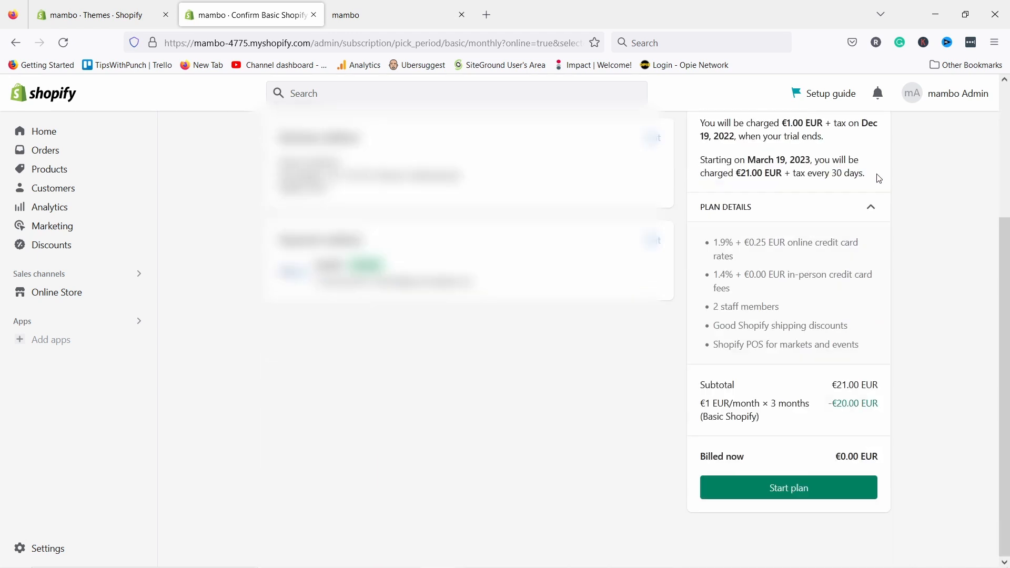
{"action": "left_click", "coordinate": [781, 487]}
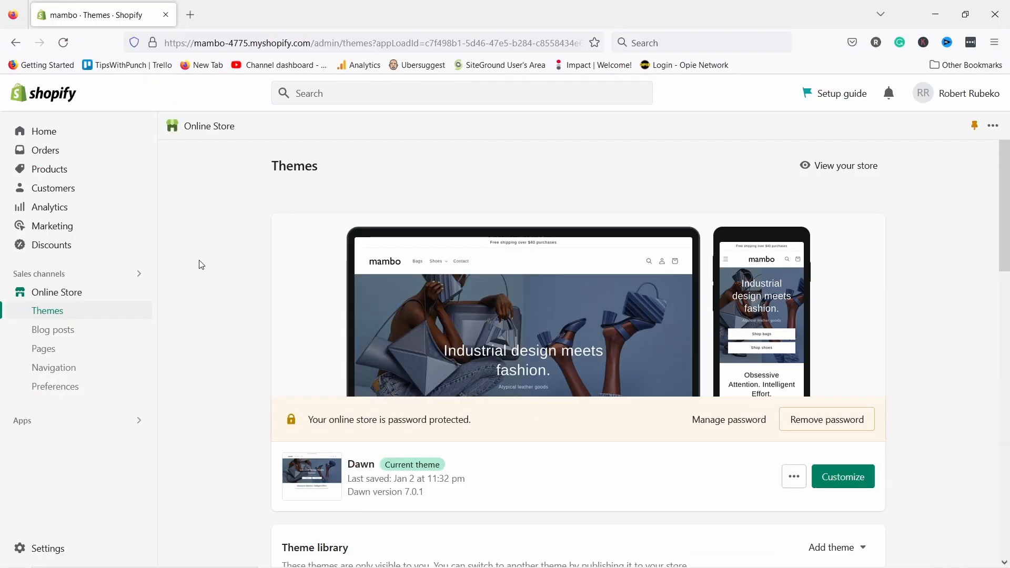
- Turn off the visitor password restriction in the online store preferences, save the change, and open the live store
{"action": "left_click", "coordinate": [67, 392]}
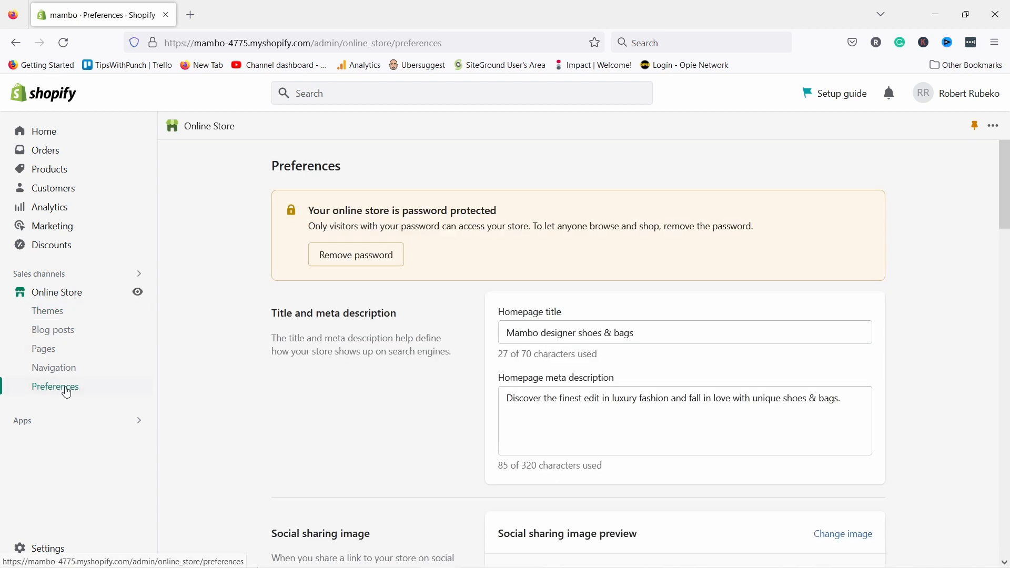
{"action": "scroll", "coordinate": [362, 312], "scroll_direction": "down", "scroll_amount": 20}
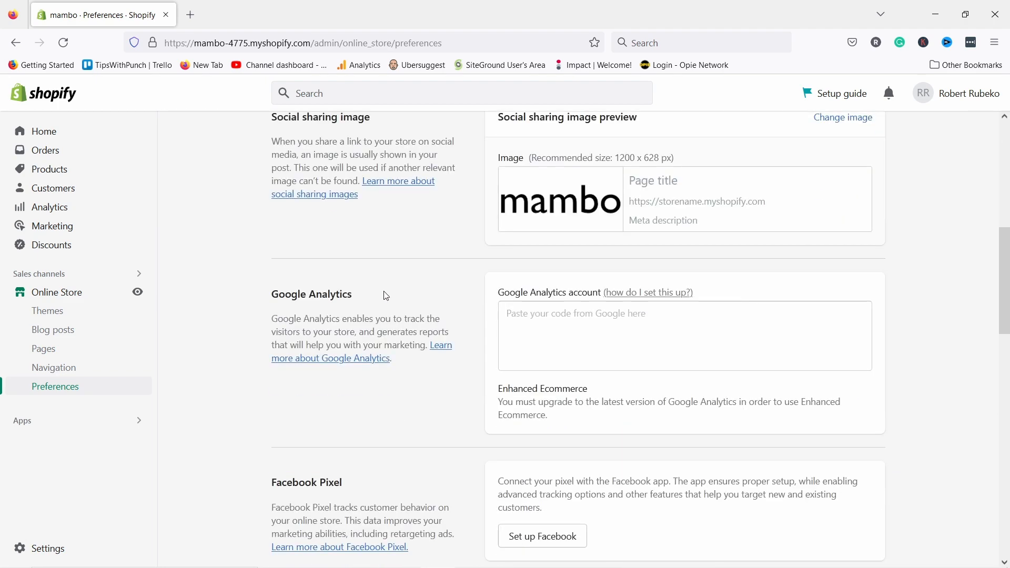
{"action": "scroll", "coordinate": [412, 285], "scroll_direction": "down", "scroll_amount": 2}
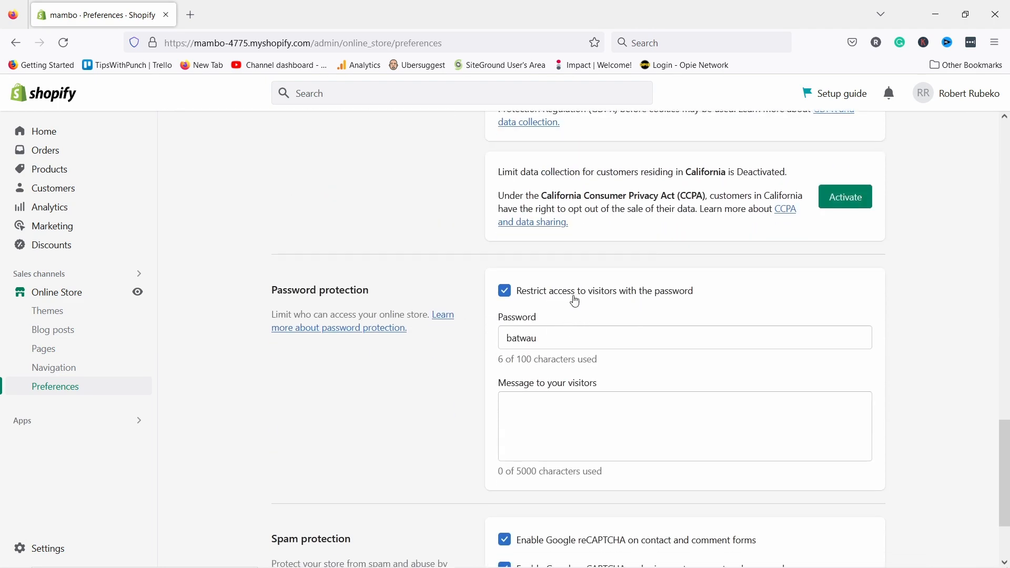
{"action": "left_click", "coordinate": [506, 293]}
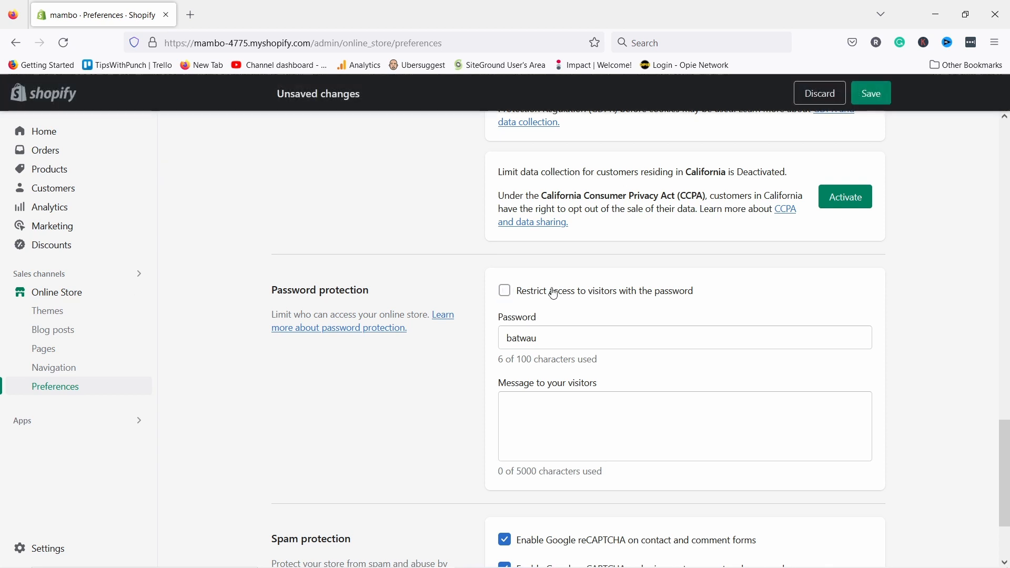
{"action": "left_click", "coordinate": [873, 93]}
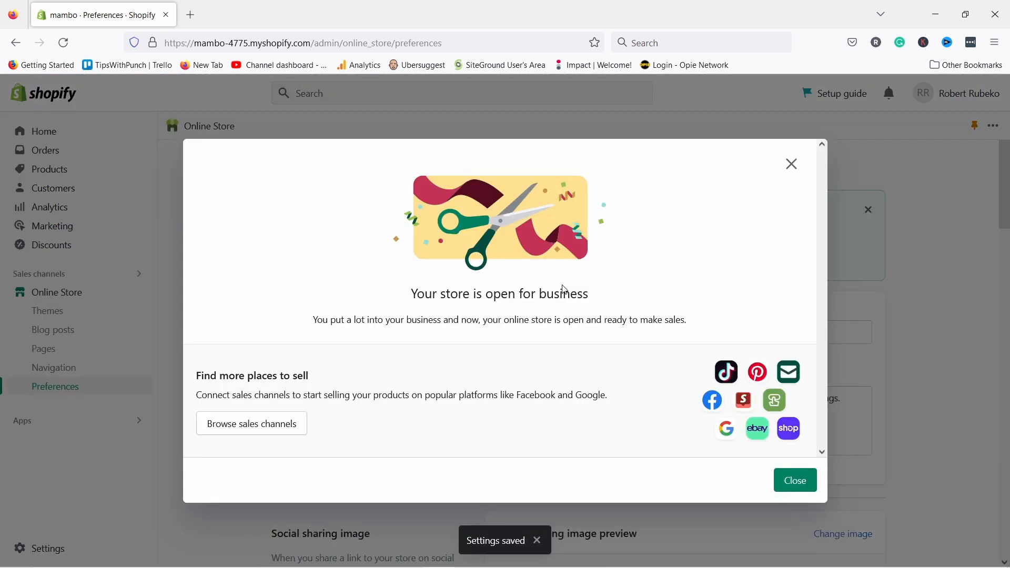
{"action": "left_click", "coordinate": [796, 480]}
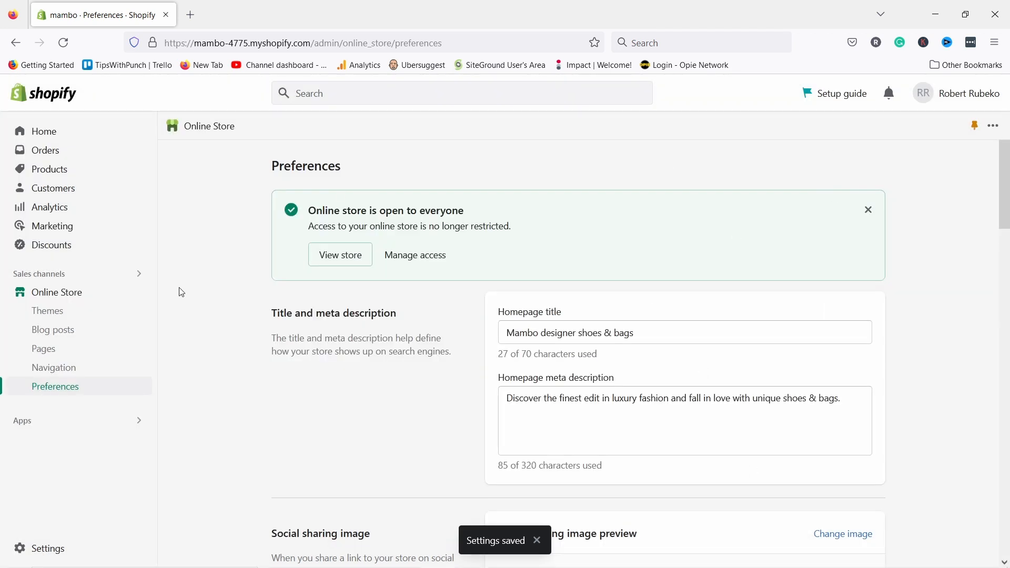
{"action": "left_click", "coordinate": [138, 293]}
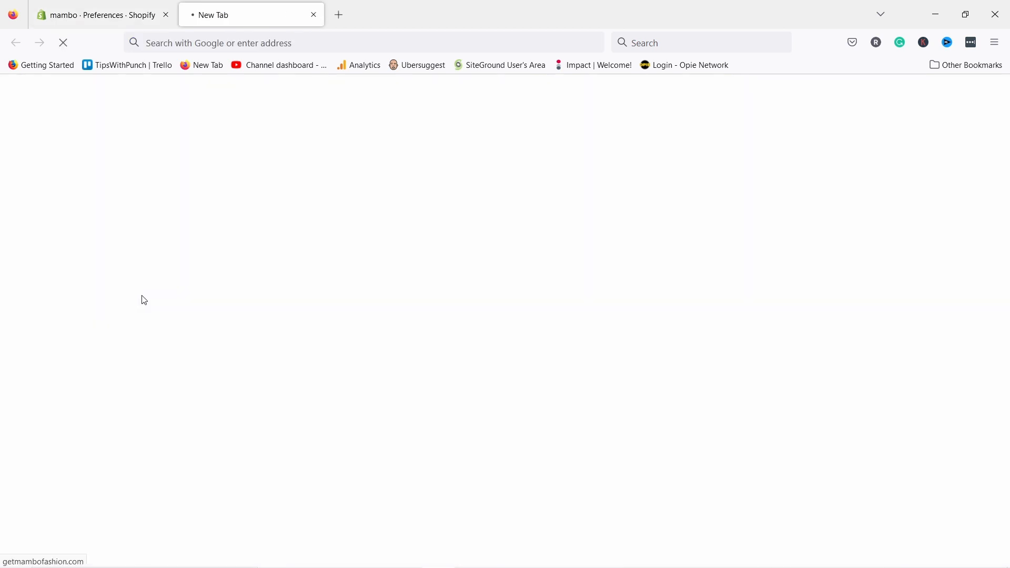